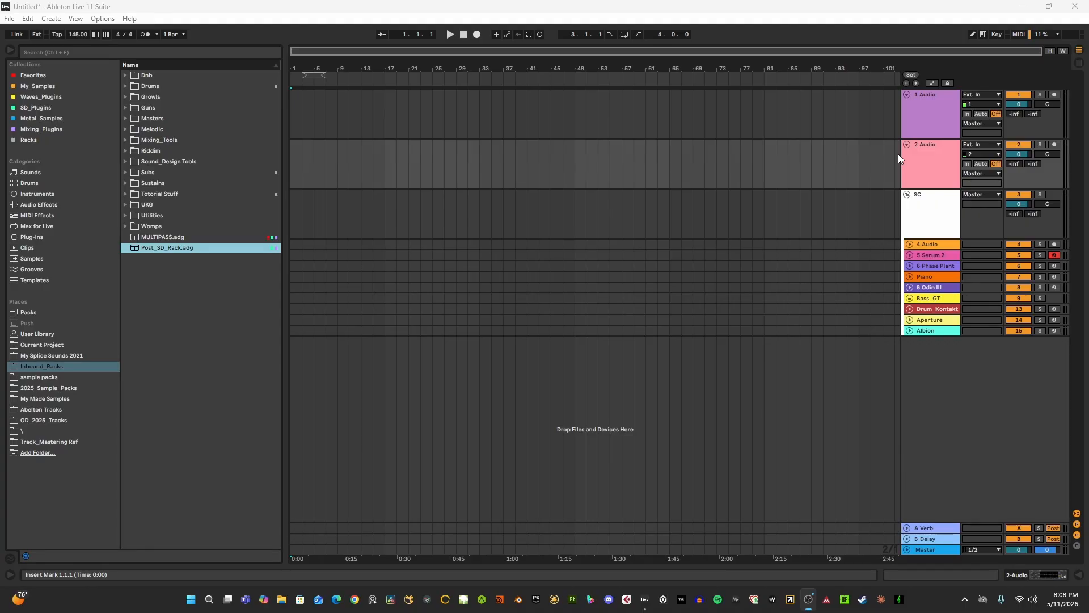
- Examine the Odin III, Bass_GT and Drum_Kontakt tracks, unfolding them to see their contents and device chains
{"action": "left_click", "coordinate": [910, 288]}
{"action": "left_click", "coordinate": [928, 289]}
{"action": "double_click", "coordinate": [927, 291]}
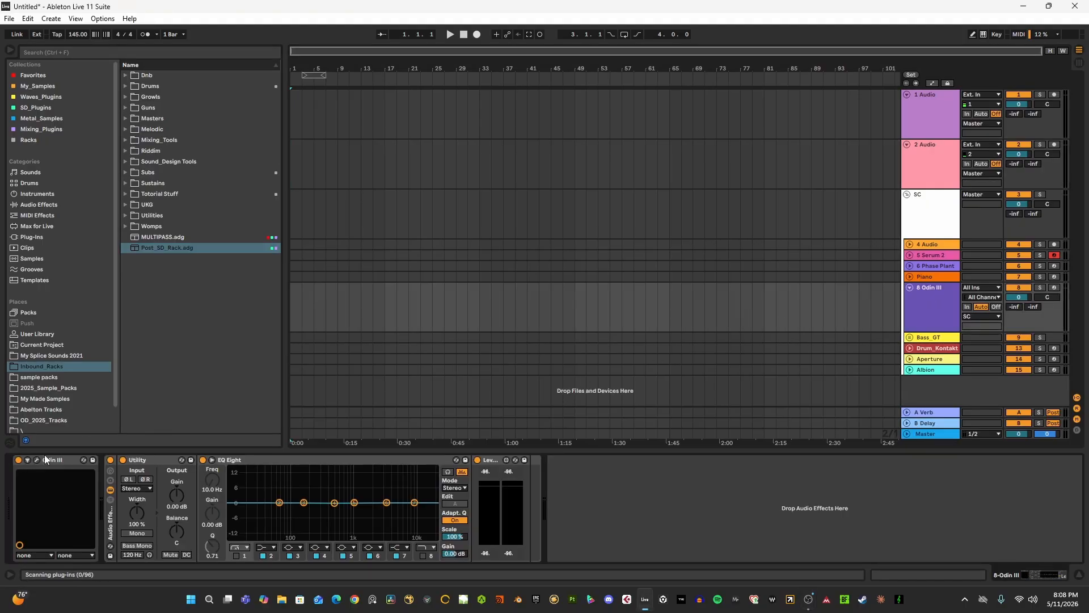
{"action": "left_click", "coordinate": [910, 288]}
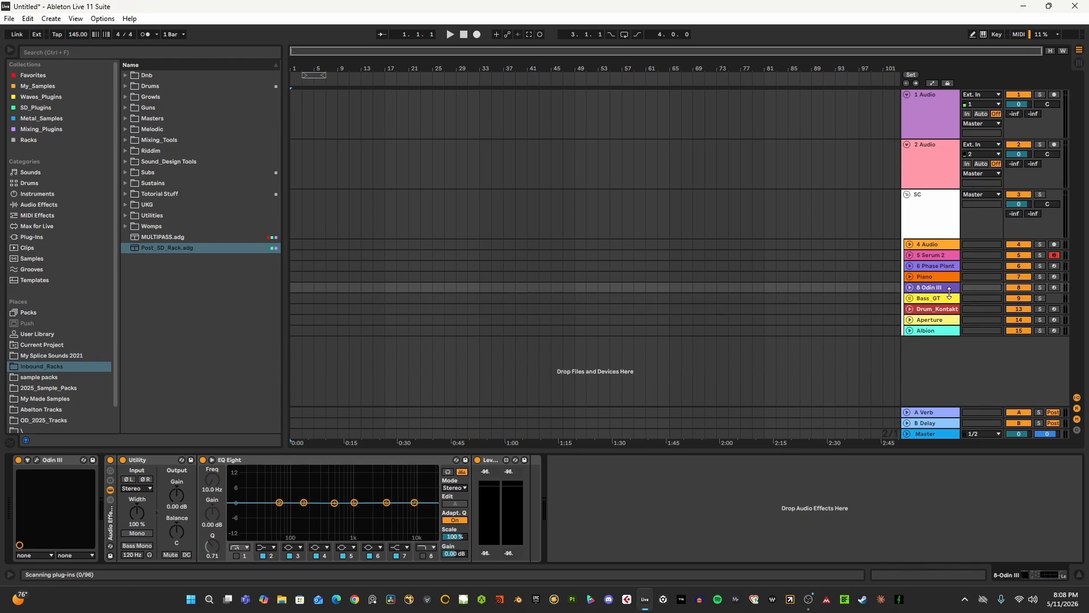
{"action": "left_click", "coordinate": [928, 299]}
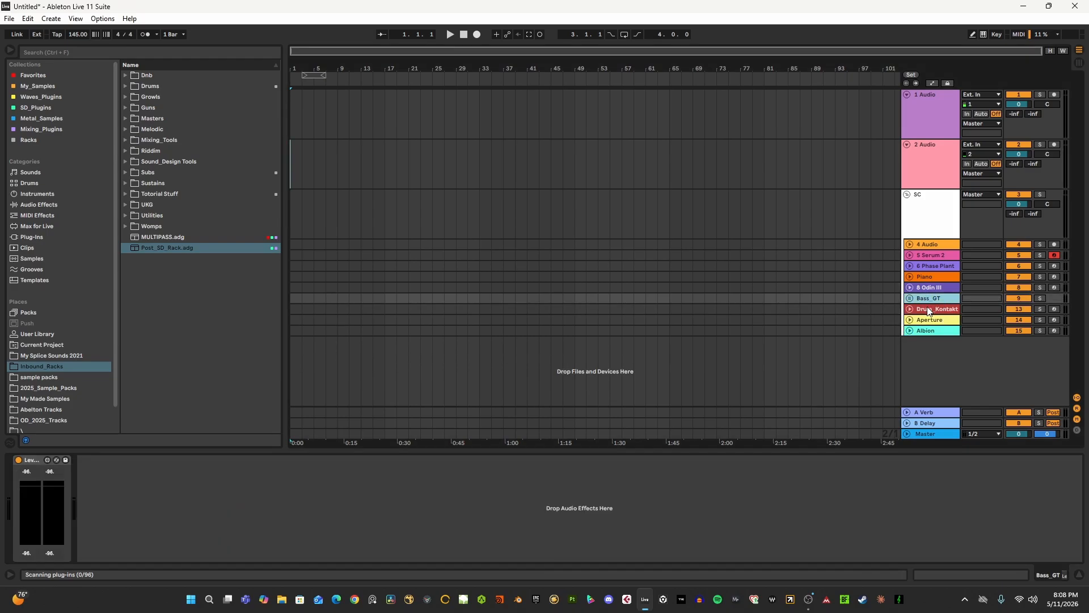
{"action": "left_click", "coordinate": [911, 299]}
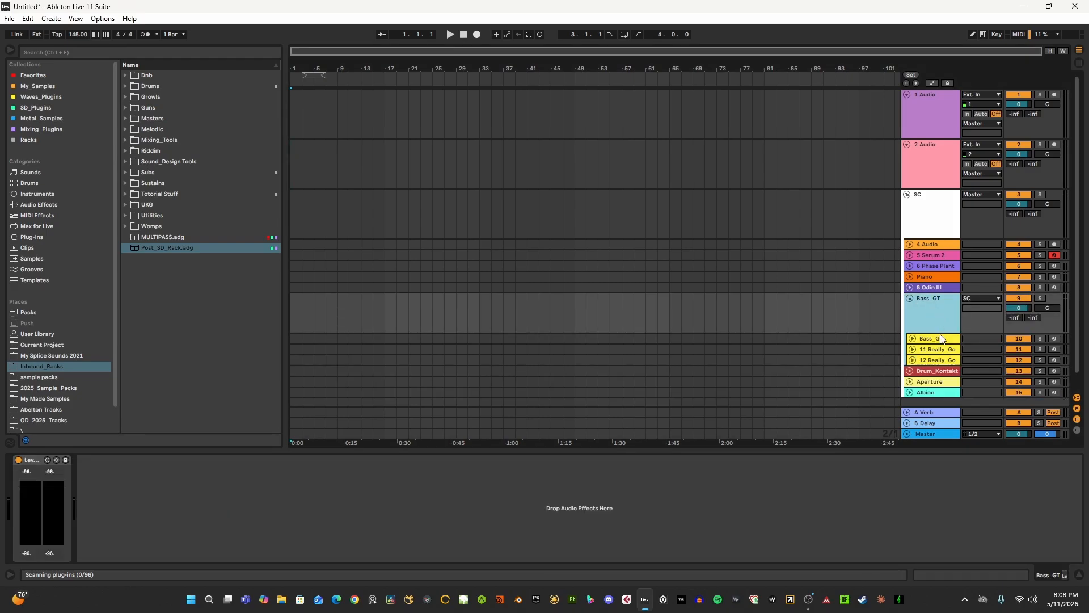
{"action": "left_click", "coordinate": [913, 297]}
{"action": "left_click", "coordinate": [910, 307]}
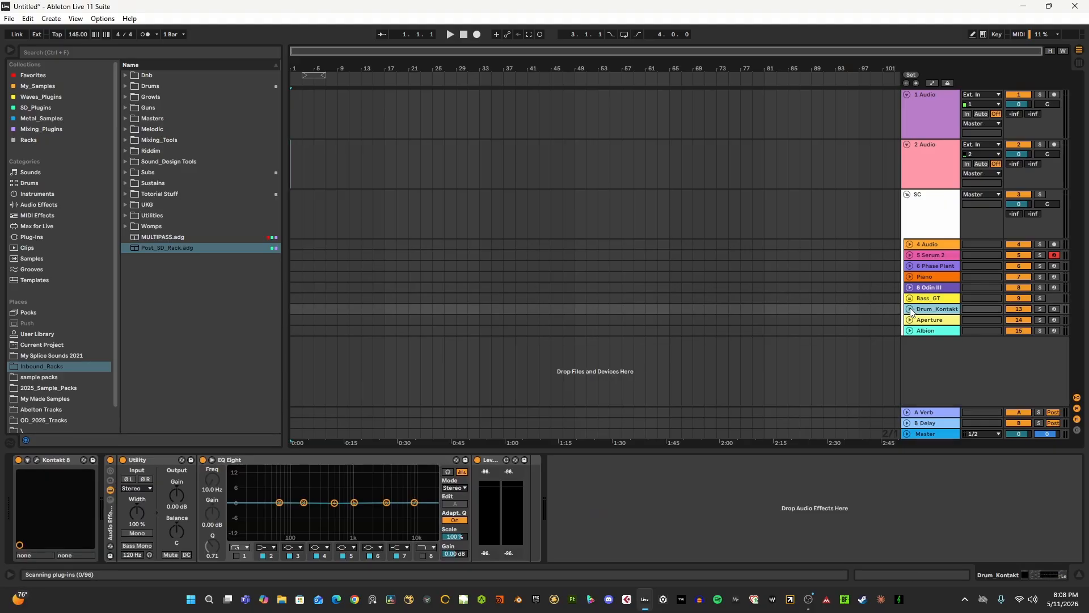
{"action": "left_click", "coordinate": [909, 308]}
{"action": "left_click", "coordinate": [909, 309]}
- Audition the Piano, Odin III and Aperture instruments by arming their tracks, and look over the neighbouring tracks' device chains
{"action": "left_click", "coordinate": [1053, 277]}
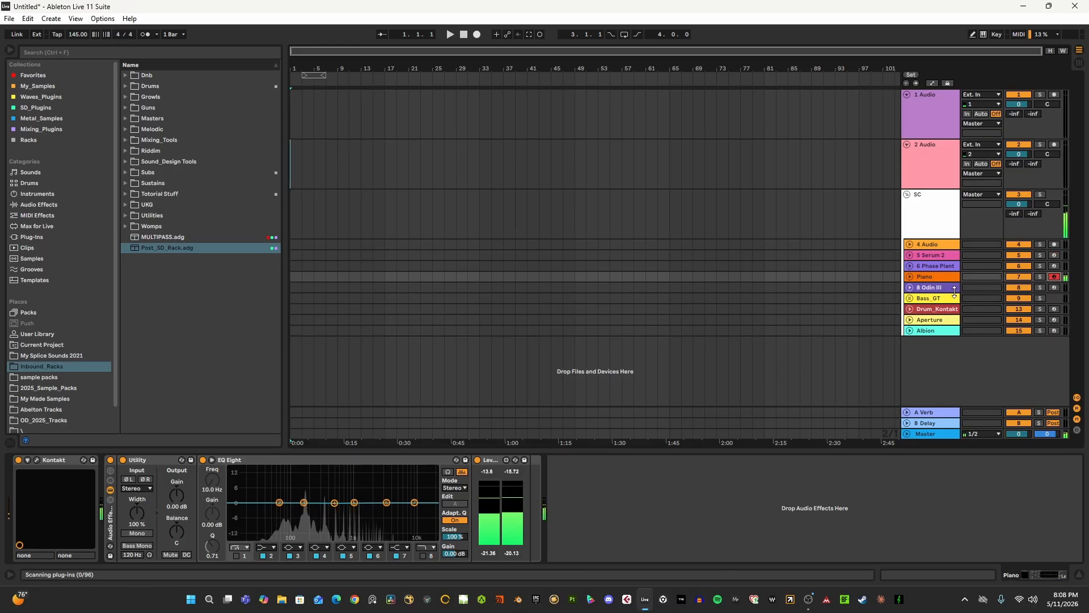
{"action": "left_click", "coordinate": [950, 288]}
{"action": "left_click", "coordinate": [1054, 287]}
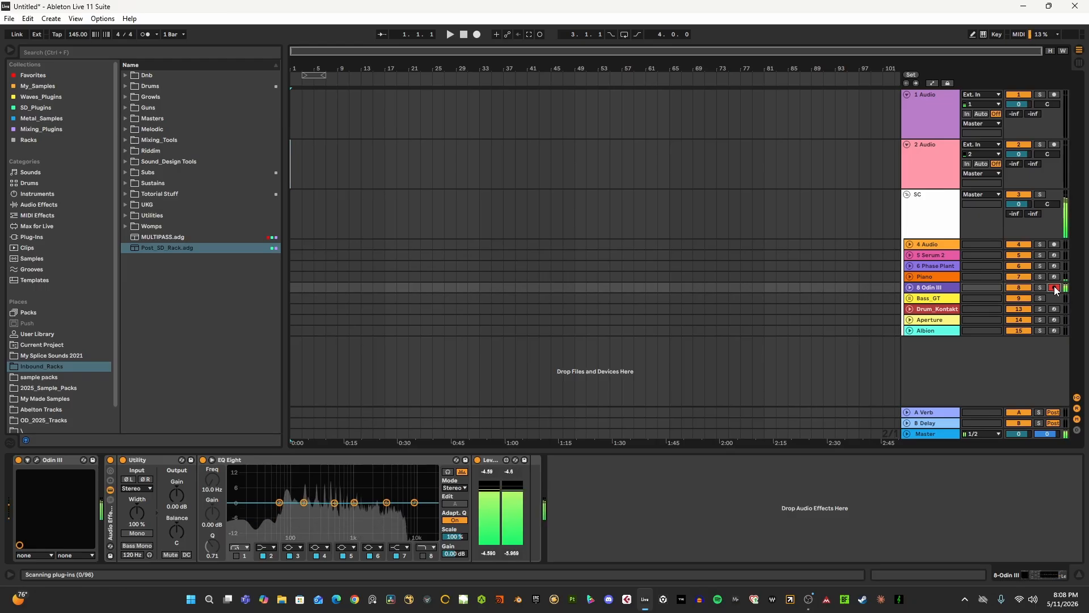
{"action": "left_click", "coordinate": [937, 310]}
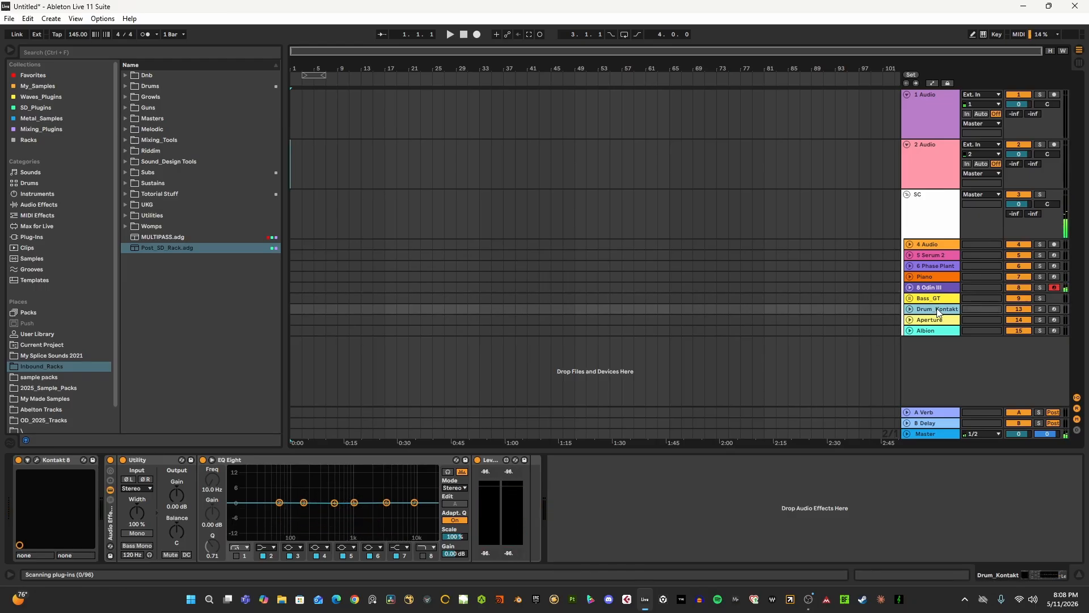
{"action": "left_click", "coordinate": [1054, 320]}
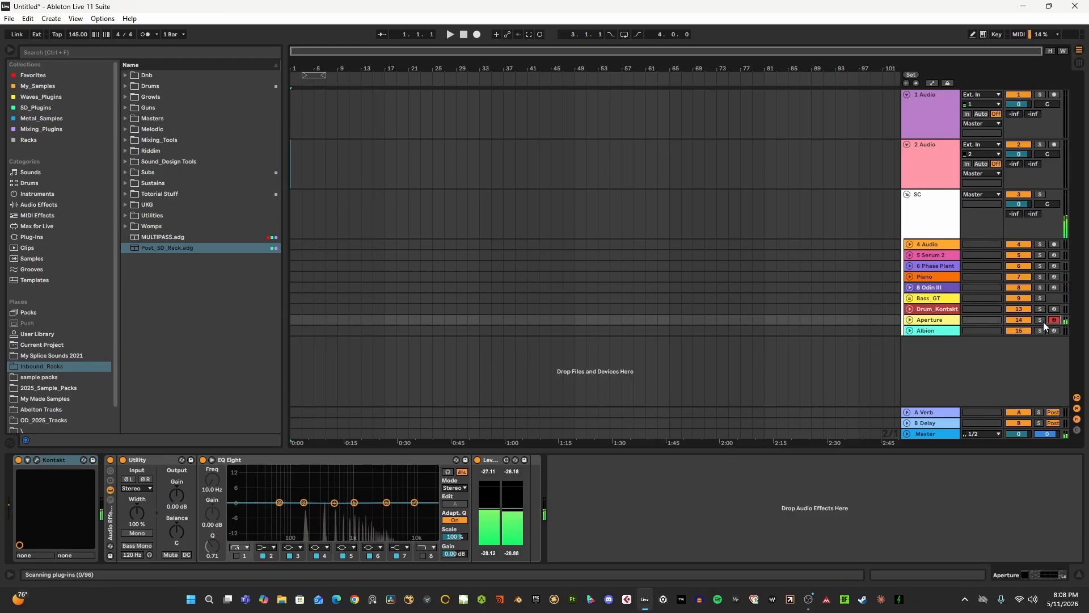
{"action": "left_click", "coordinate": [1053, 320]}
{"action": "left_click", "coordinate": [931, 288]}
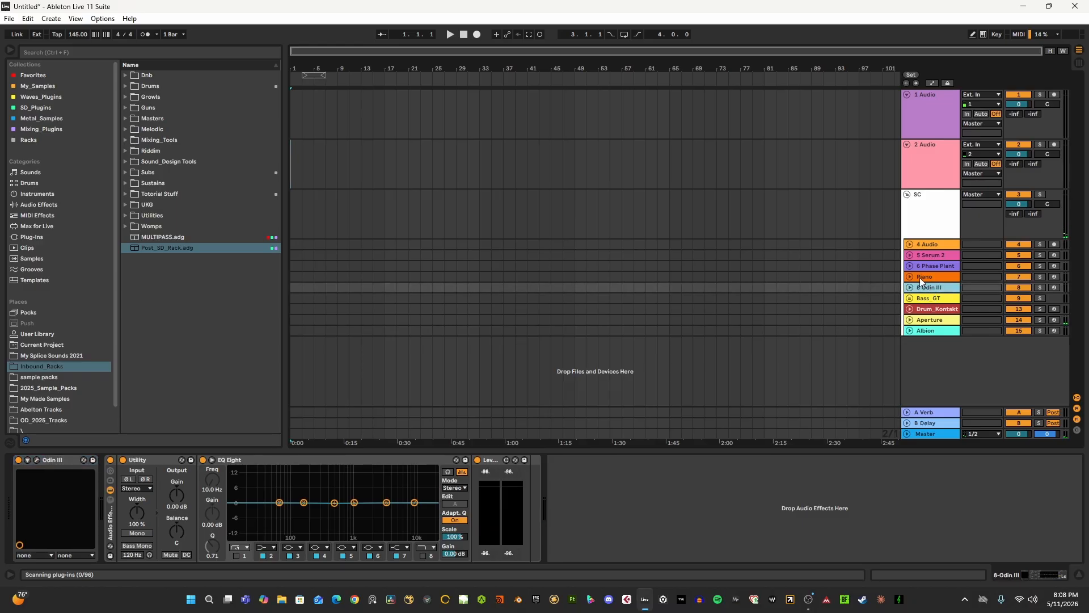
{"action": "left_click", "coordinate": [923, 277]}
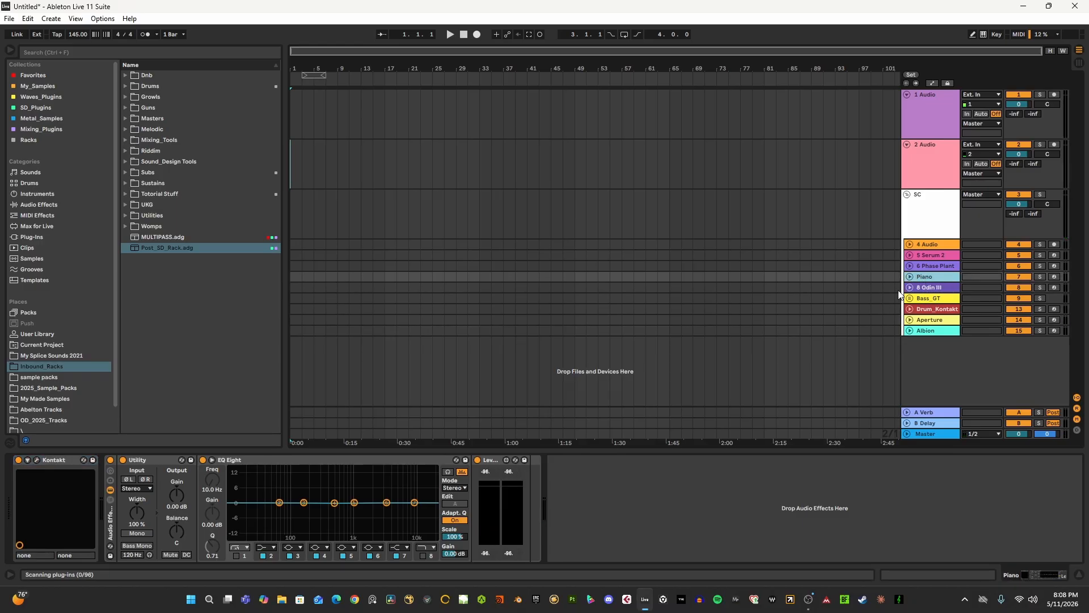
- Unfold and arm the Serum 2 track for playing, and view the devices on the 1 Audio and SC tracks
{"action": "left_click", "coordinate": [910, 255]}
{"action": "left_click", "coordinate": [923, 254]}
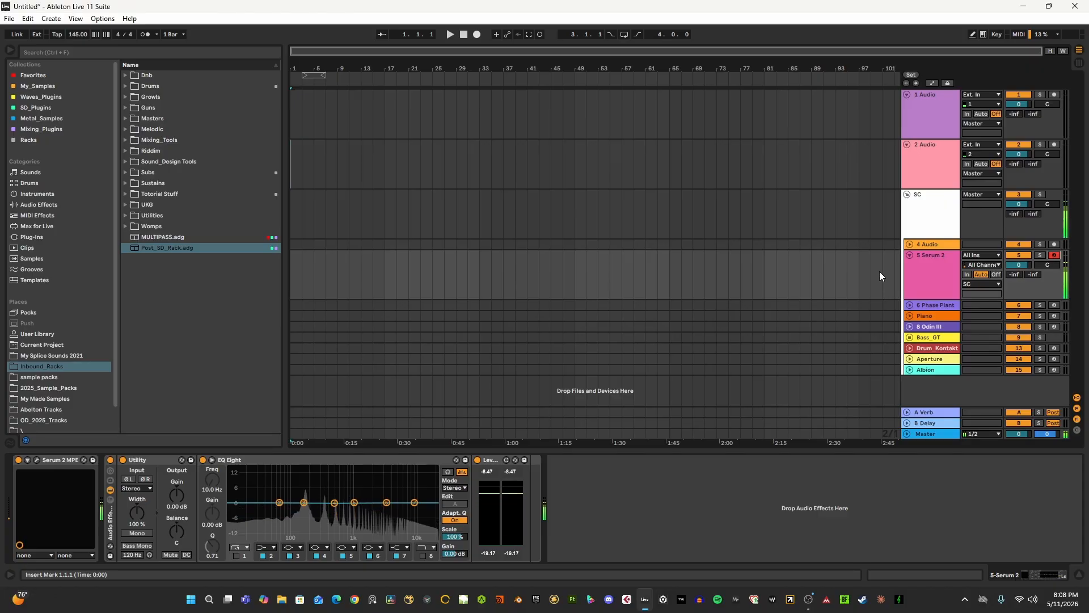
{"action": "left_click", "coordinate": [924, 120]}
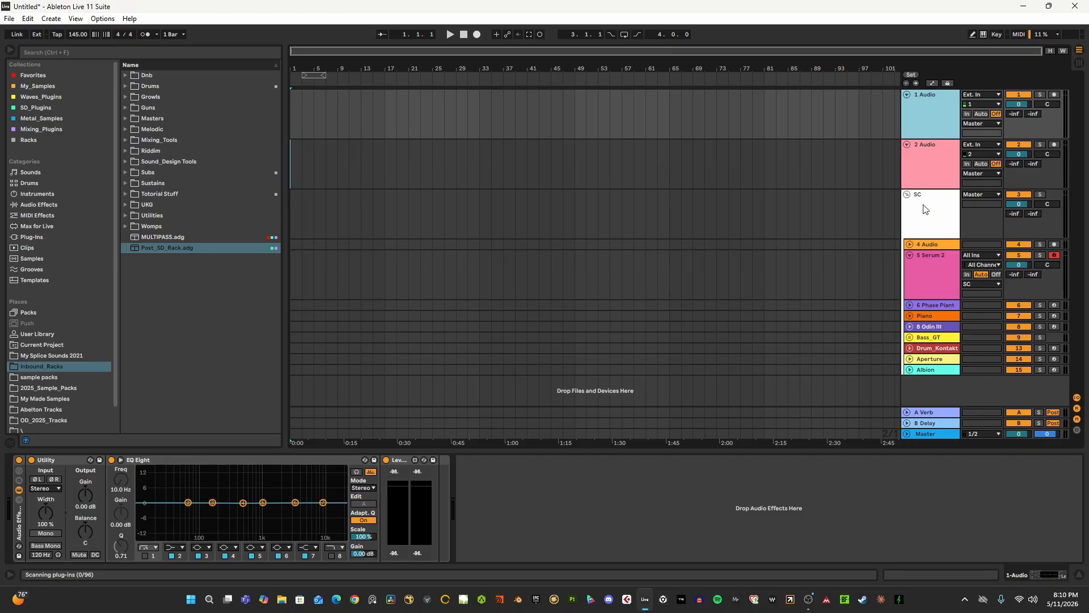
{"action": "left_click", "coordinate": [914, 211]}
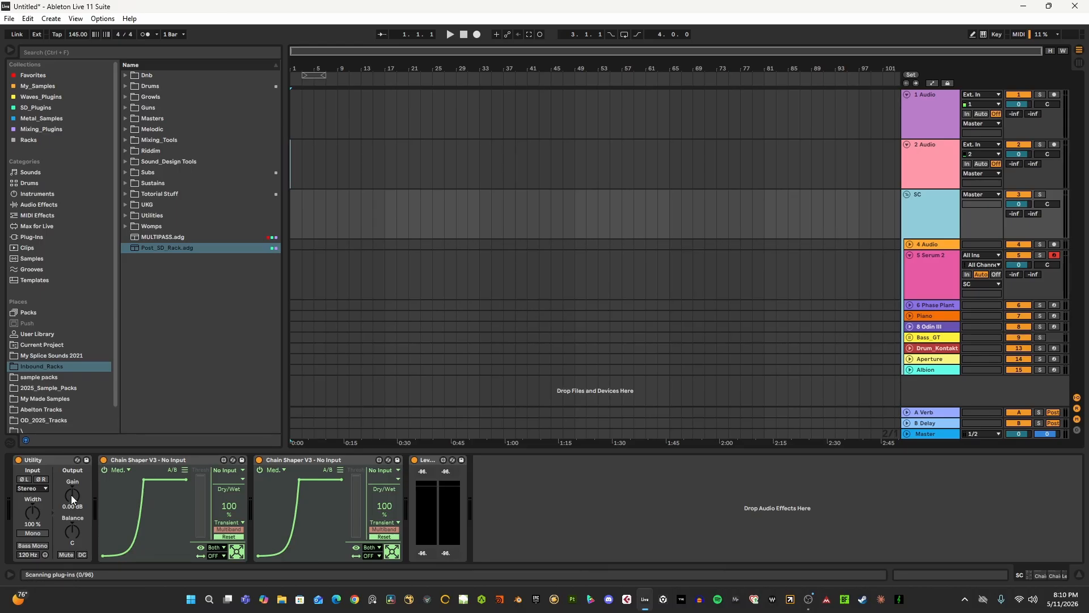
- Browse 2025_Sample_Packs to the Kicks folder inside Nimda_Samples and preview Nimda_pack1_kick_1.wav
{"action": "scroll", "coordinate": [61, 355], "scroll_direction": "down", "scroll_amount": 2}
{"action": "left_click", "coordinate": [49, 362]}
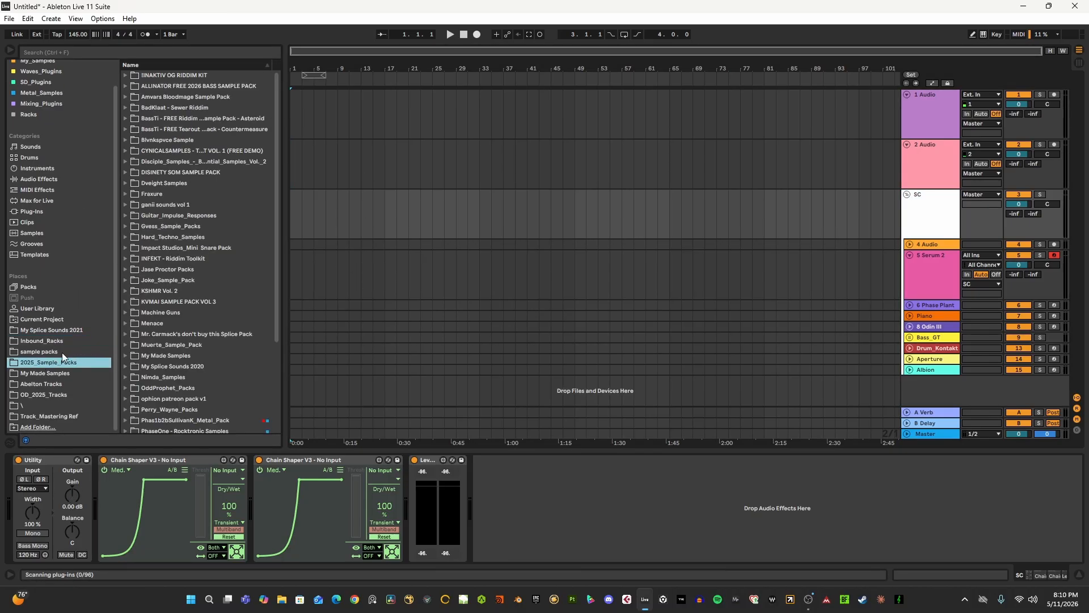
{"action": "scroll", "coordinate": [180, 332], "scroll_direction": "down", "scroll_amount": 3}
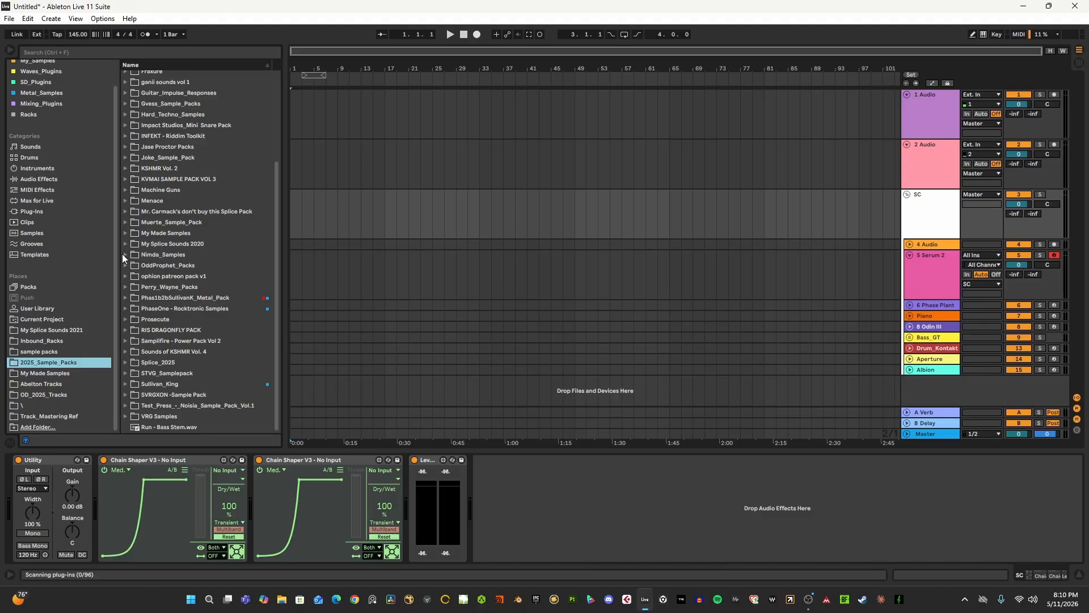
{"action": "left_click", "coordinate": [125, 255]}
{"action": "left_click", "coordinate": [134, 299]}
{"action": "left_click", "coordinate": [162, 308]}
{"action": "scroll", "coordinate": [173, 312], "scroll_direction": "down", "scroll_amount": 2}
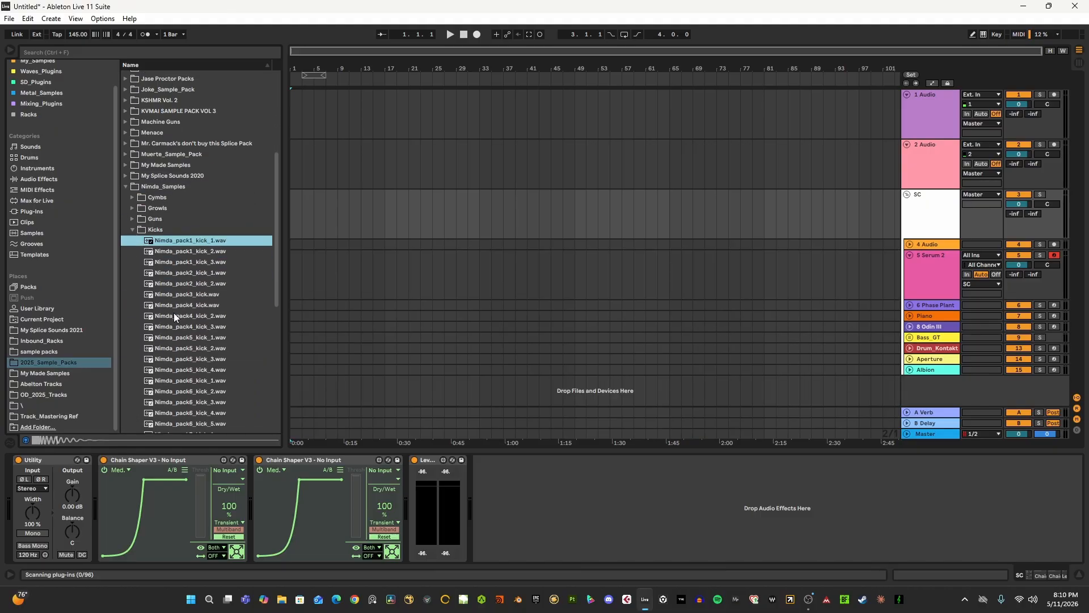
- Place Nimda_pack1_kick_1.wav on the 1 Audio track at bar 17 and play it back
{"action": "left_click_drag", "start_coordinate": [192, 237], "coordinate": [385, 129]}
{"action": "left_click_drag", "start_coordinate": [386, 133], "coordinate": [385, 131]}
{"action": "scroll", "coordinate": [389, 136], "scroll_direction": "up", "scroll_amount": 5}
{"action": "key", "text": "space"}
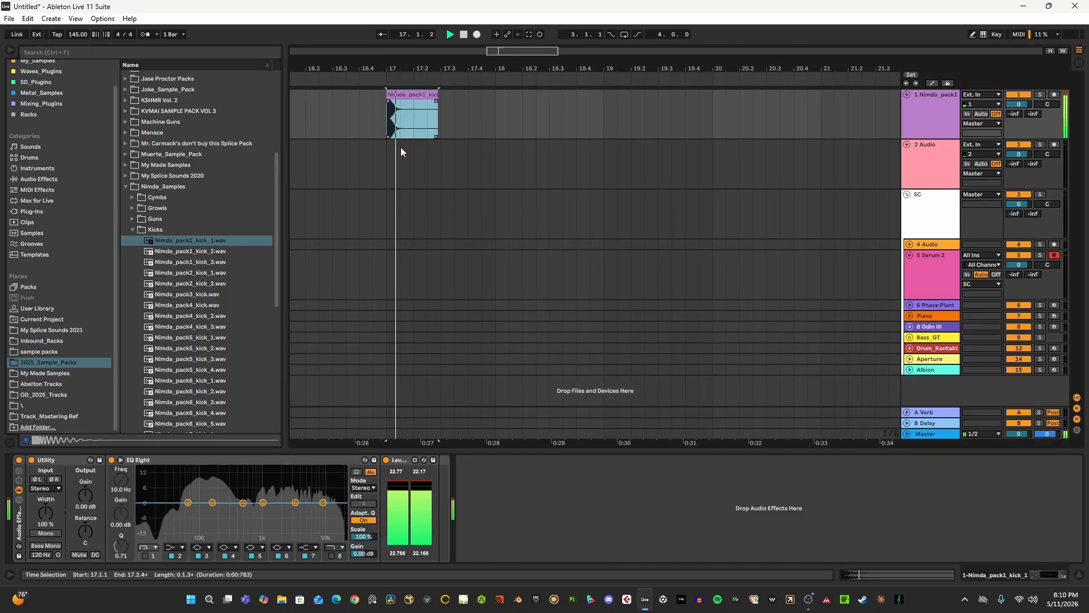
- Place Nimda_pack1_snare_2.wav from the Snares folder on the 2 Audio track at 17.3 and play it with the kick
{"action": "left_click", "coordinate": [133, 229]}
{"action": "left_click", "coordinate": [132, 251]}
{"action": "left_click", "coordinate": [165, 273]}
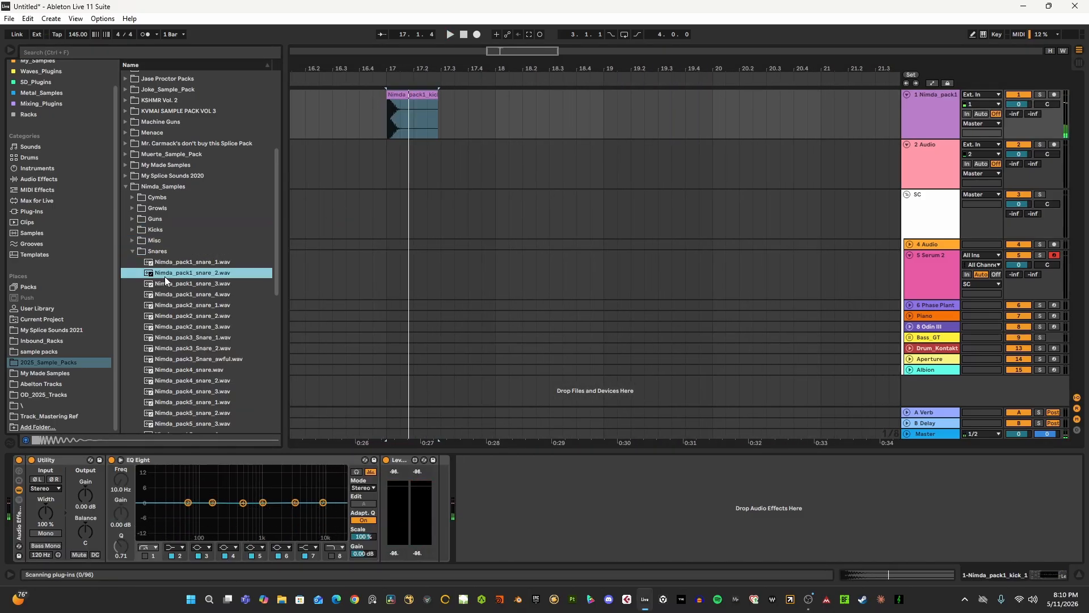
{"action": "scroll", "coordinate": [166, 274], "scroll_direction": "down", "scroll_amount": 3}
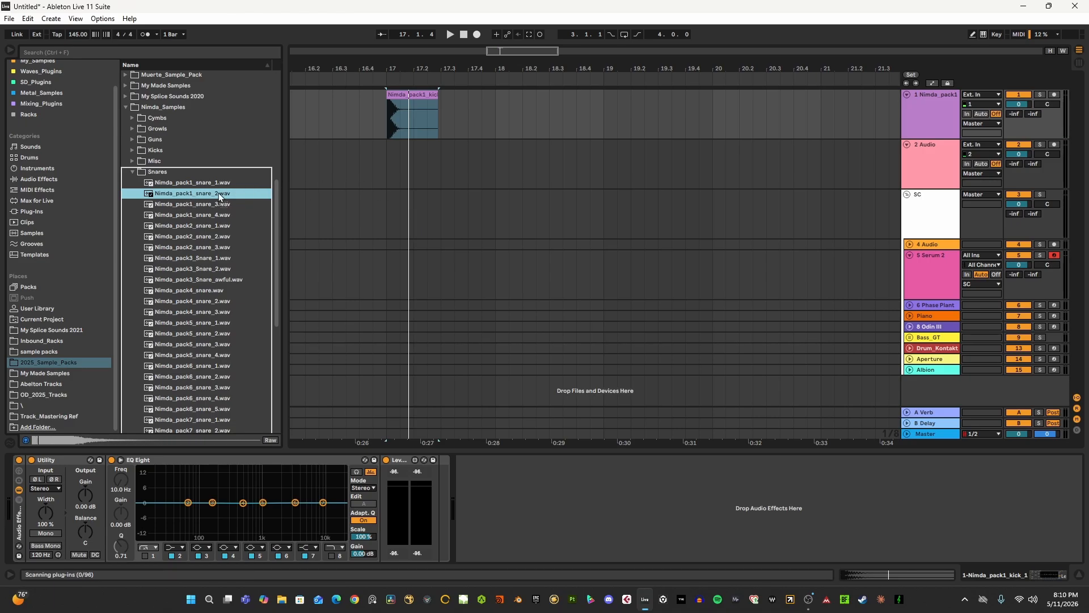
{"action": "left_click_drag", "start_coordinate": [219, 192], "coordinate": [494, 175]}
{"action": "key", "text": "space"}
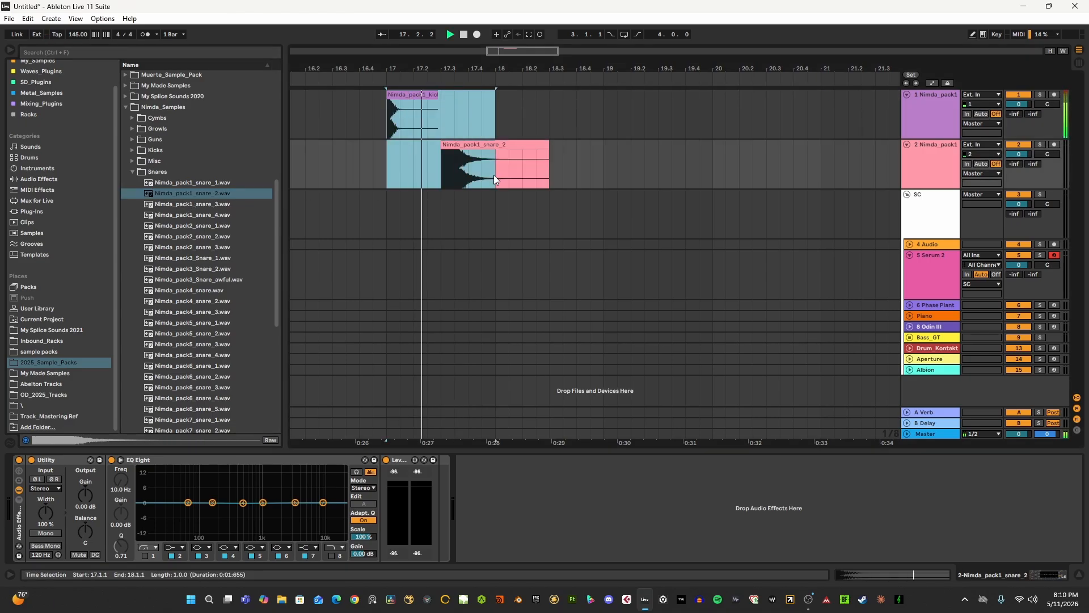
- Duplicate the one-bar kick and snare pattern four times after bar 17
{"action": "key", "text": "ctrl+d"}
{"action": "key", "text": "ctrl+d"}
{"action": "key", "text": "ctrl+d"}
{"action": "key", "text": "minus"}
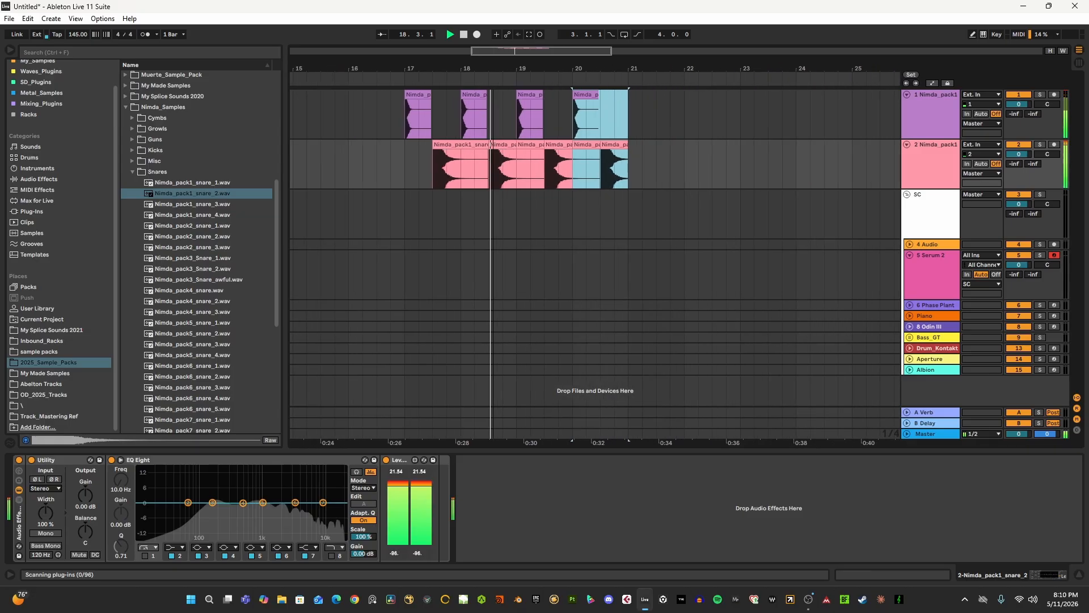
{"action": "key", "text": "ctrl+d"}
- Loop the four bars from 17.1.1 to 21.1.1 and delete the surplus kick and snare clips after bar 21
{"action": "left_click", "coordinate": [420, 115]}
{"action": "left_click_drag", "start_coordinate": [442, 136], "coordinate": [624, 175]}
{"action": "key", "text": "ctrl+l"}
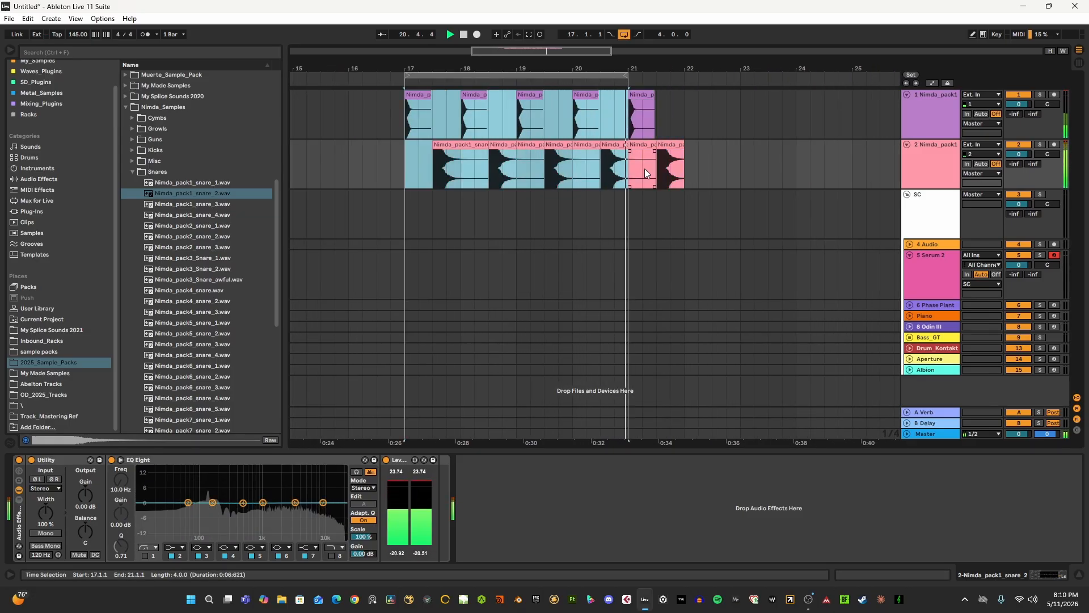
{"action": "key", "text": "space"}
{"action": "left_click_drag", "start_coordinate": [626, 127], "coordinate": [692, 161]}
{"action": "key", "text": "Delete"}
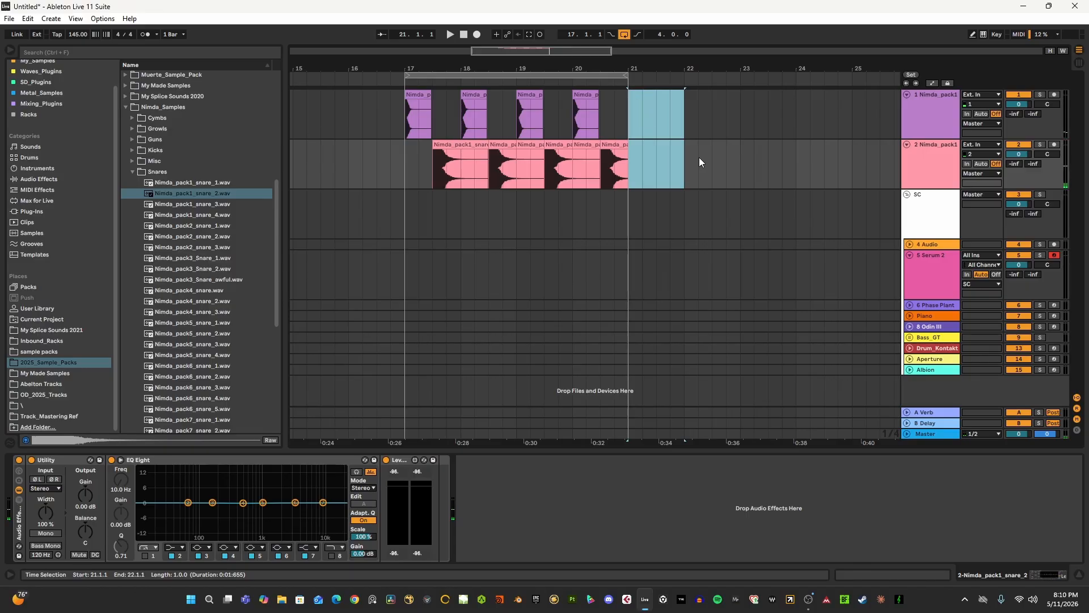
- On the SC group, set the first Chain Shaper's sidechain input to 1-Nimda_pack1_kick_1 and the second's to 2-Nimda_pack1_snare_2
{"action": "key", "text": "minus"}
{"action": "left_click", "coordinate": [483, 208]}
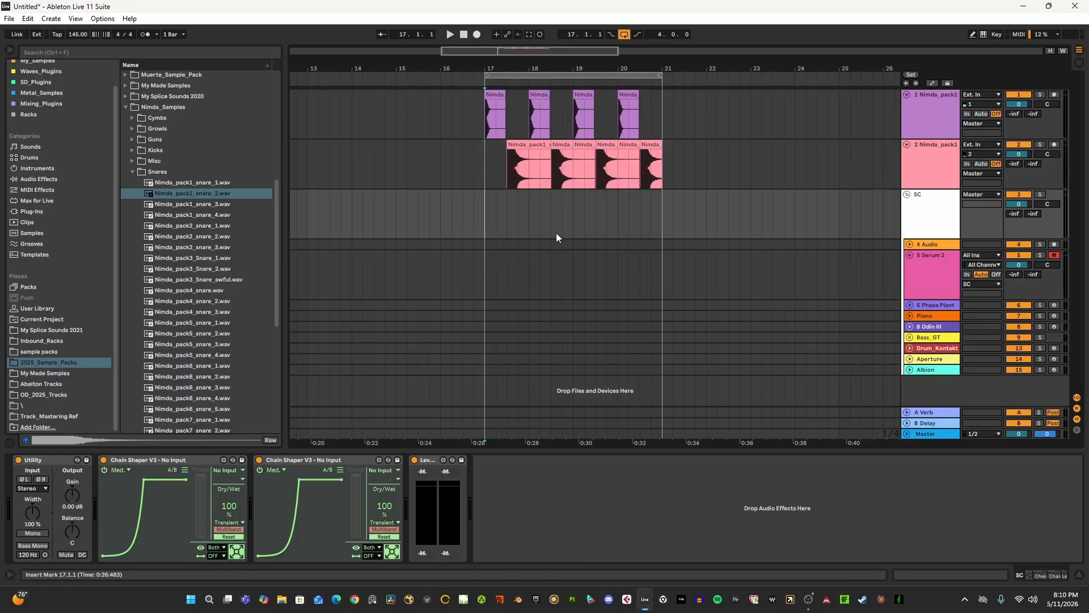
{"action": "left_click", "coordinate": [488, 171]}
{"action": "left_click", "coordinate": [917, 216]}
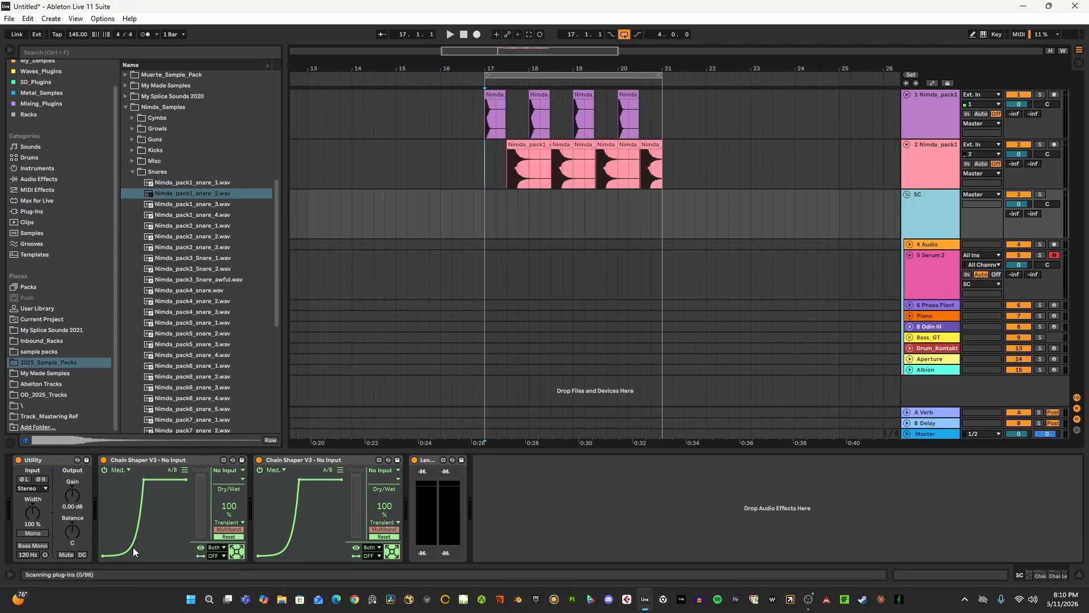
{"action": "left_click", "coordinate": [227, 470]}
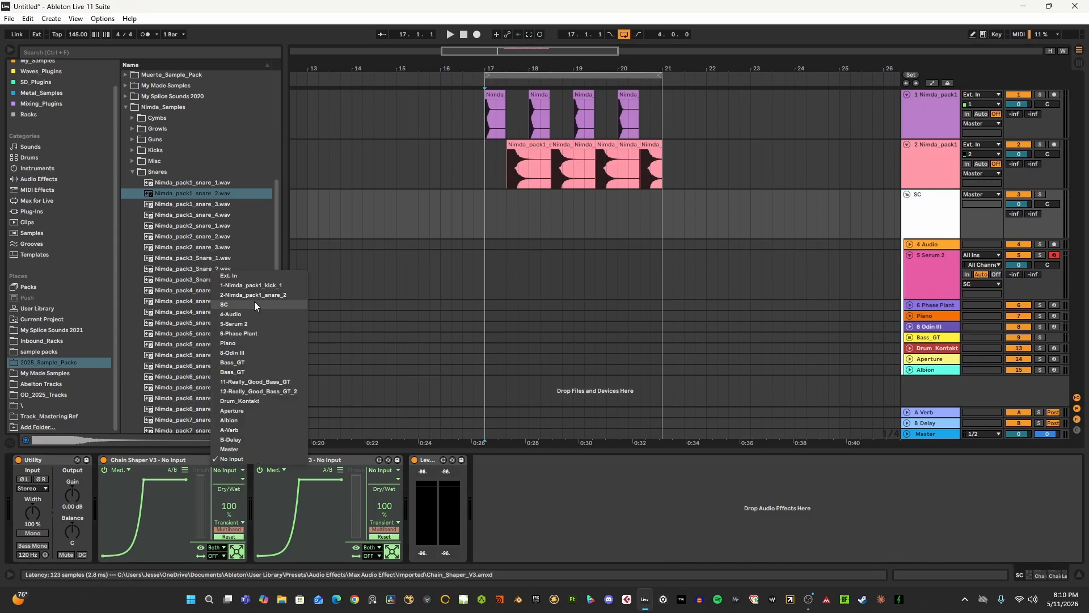
{"action": "left_click", "coordinate": [256, 287]}
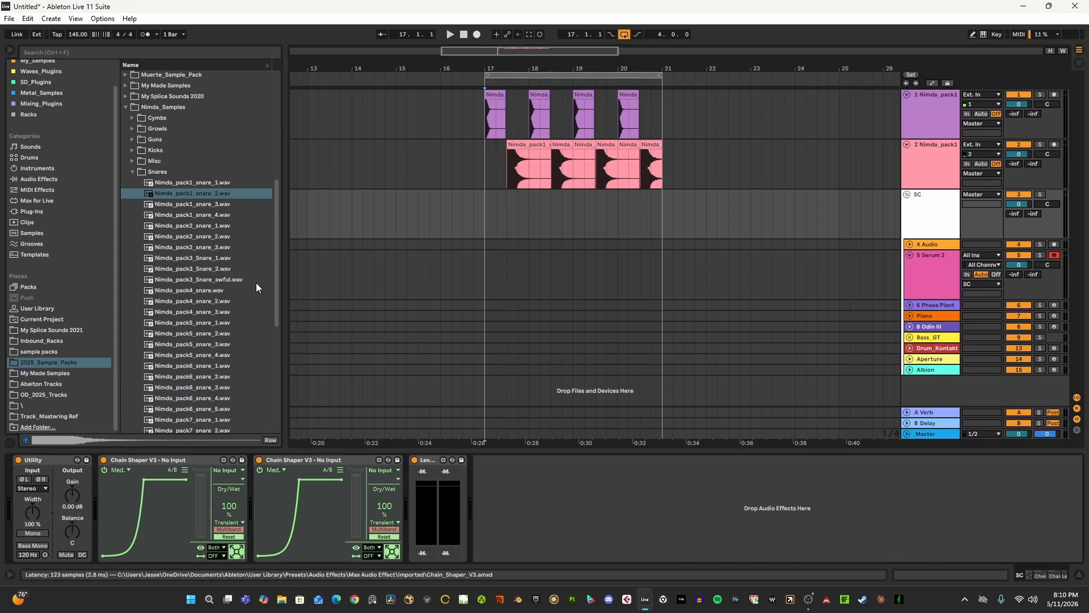
{"action": "left_click", "coordinate": [386, 464]}
{"action": "left_click", "coordinate": [428, 294]}
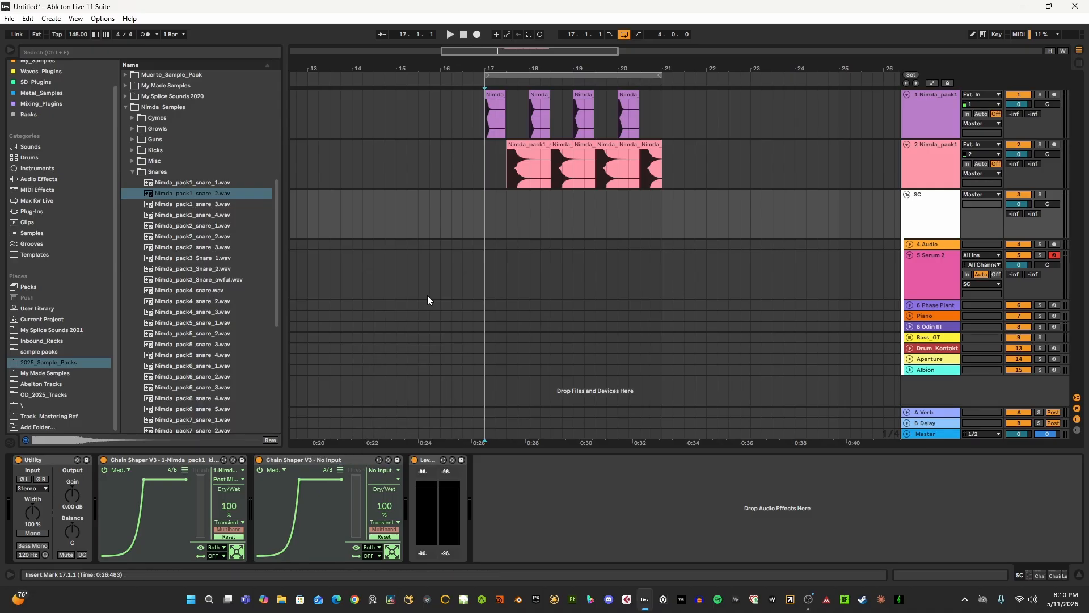
- Place Nimda_pack8_crash_3.wav from the Cymbs folder on the 4 Audio track from bar 17, unfold that track and play it back
{"action": "left_click", "coordinate": [142, 171]}
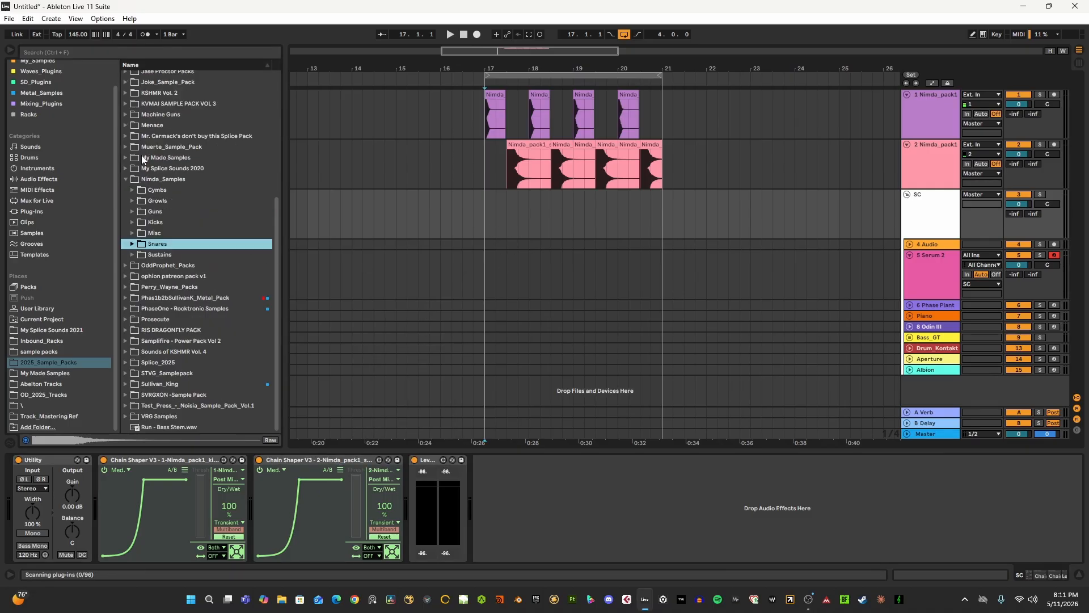
{"action": "left_click", "coordinate": [136, 191]}
{"action": "left_click", "coordinate": [169, 223]}
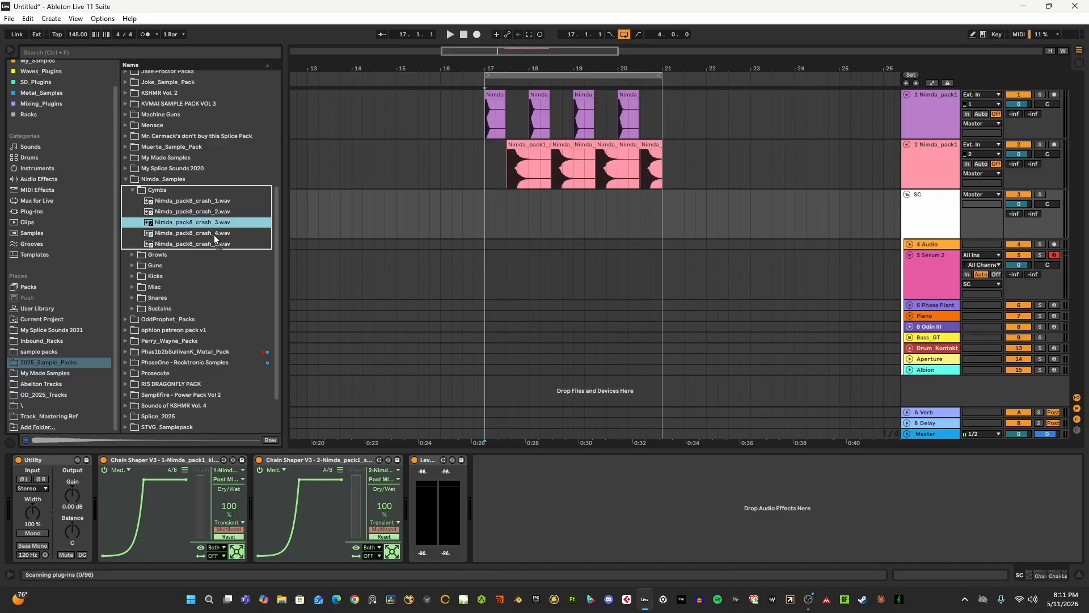
{"action": "mouse_move", "coordinate": [215, 239]}
{"action": "left_mouse_down"}
{"action": "mouse_move", "coordinate": [501, 292]}
{"action": "mouse_move", "coordinate": [486, 247]}
{"action": "mouse_move", "coordinate": [522, 247]}
{"action": "mouse_move", "coordinate": [506, 242]}
{"action": "left_mouse_up"}
{"action": "left_click", "coordinate": [909, 245]}
{"action": "left_click", "coordinate": [487, 264]}
{"action": "key", "text": "space"}
{"action": "key", "text": "space"}
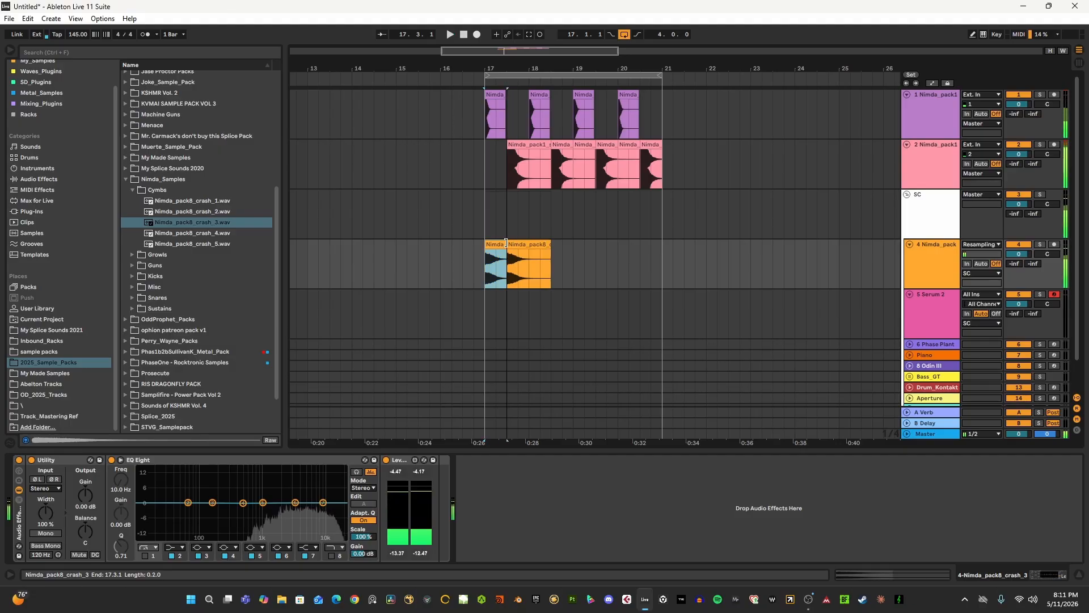
- Duplicate the half-bar crash clip until it fills the loop up to bar 21, and play it while viewing the SC group's devices
{"action": "key", "text": "ctrl+s"}
{"action": "left_click", "coordinate": [504, 401]}
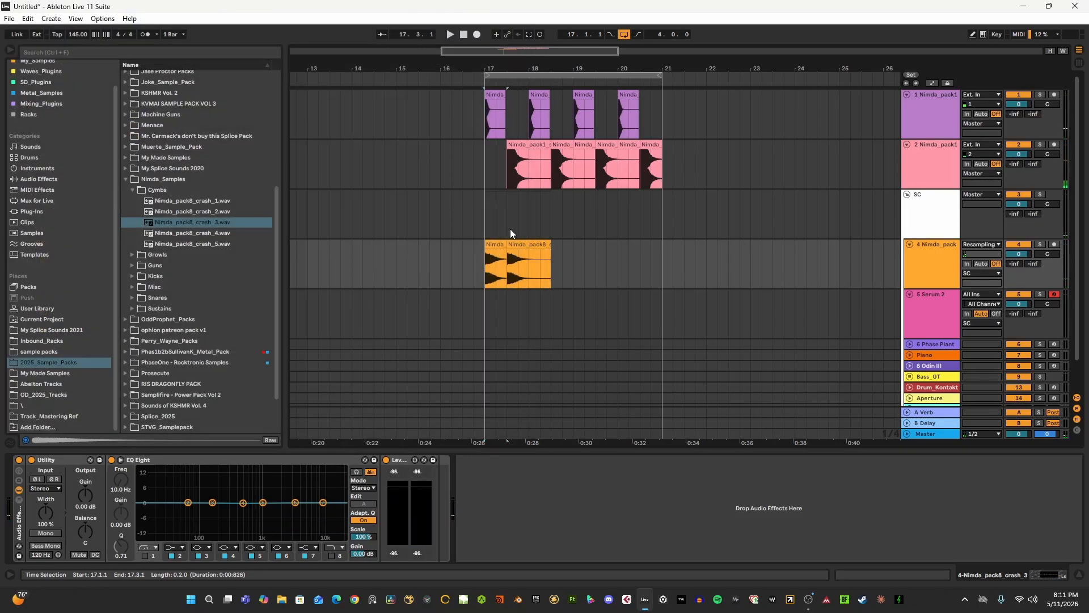
{"action": "left_click", "coordinate": [494, 242]}
{"action": "key", "text": "ctrl+d"}
{"action": "key", "text": "ctrl+d"}
{"action": "key", "text": "ctrl+d"}
{"action": "key", "text": "ctrl+d"}
{"action": "key", "text": "ctrl+d"}
{"action": "key", "text": "ctrl+d"}
{"action": "key", "text": "ctrl+d"}
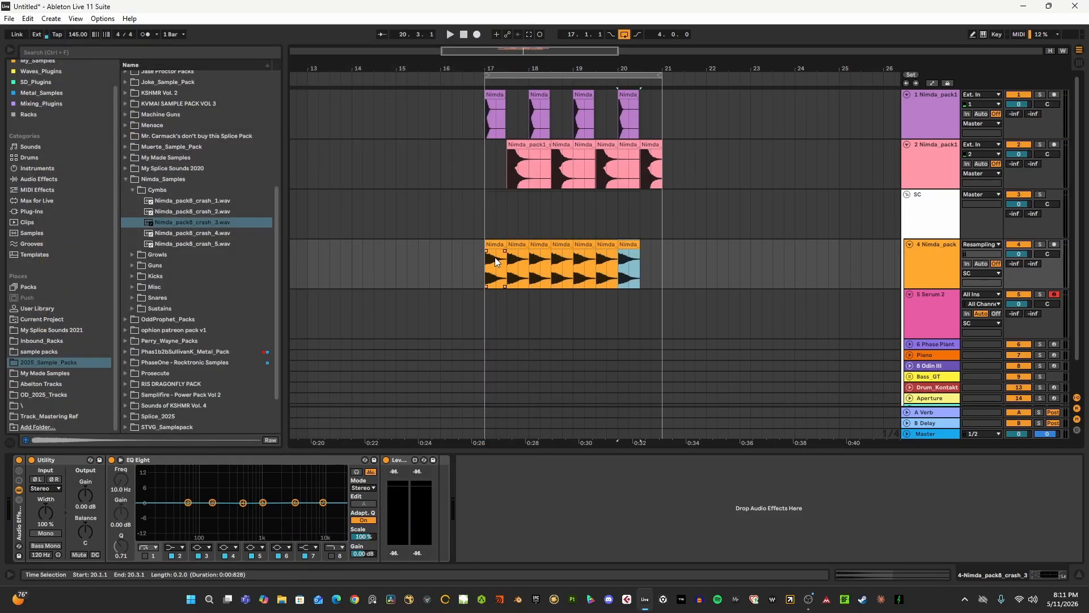
{"action": "left_click", "coordinate": [890, 229]}
{"action": "key", "text": "space"}
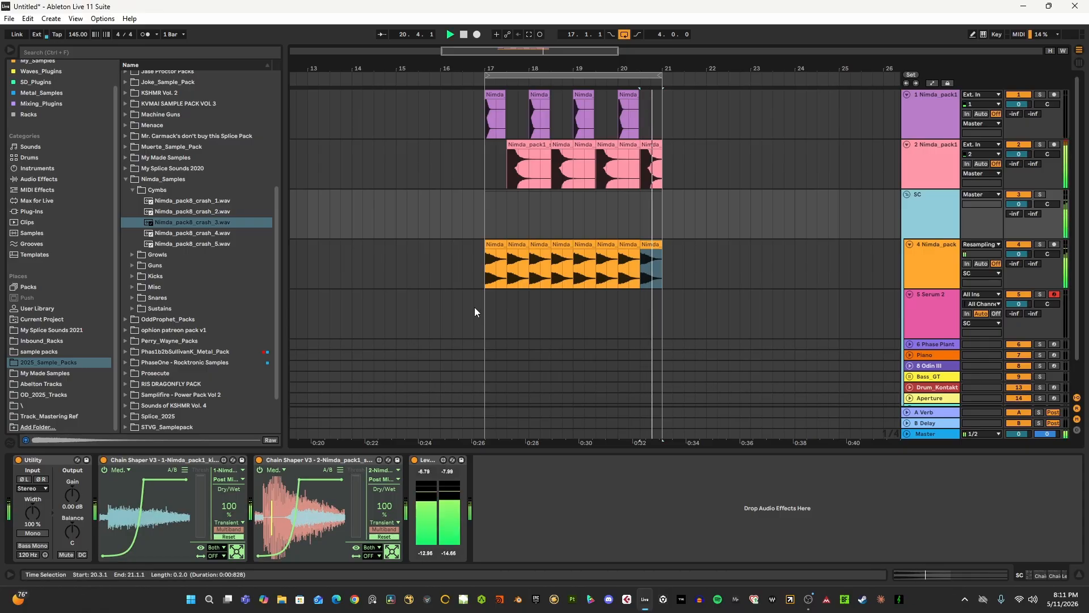
- Solo the SC group during playback and duplicate the first beat of the crash clip from 17.1.1 until it fills the loop up to bar 21
{"action": "left_click", "coordinate": [486, 275]}
{"action": "left_click", "coordinate": [1040, 194]}
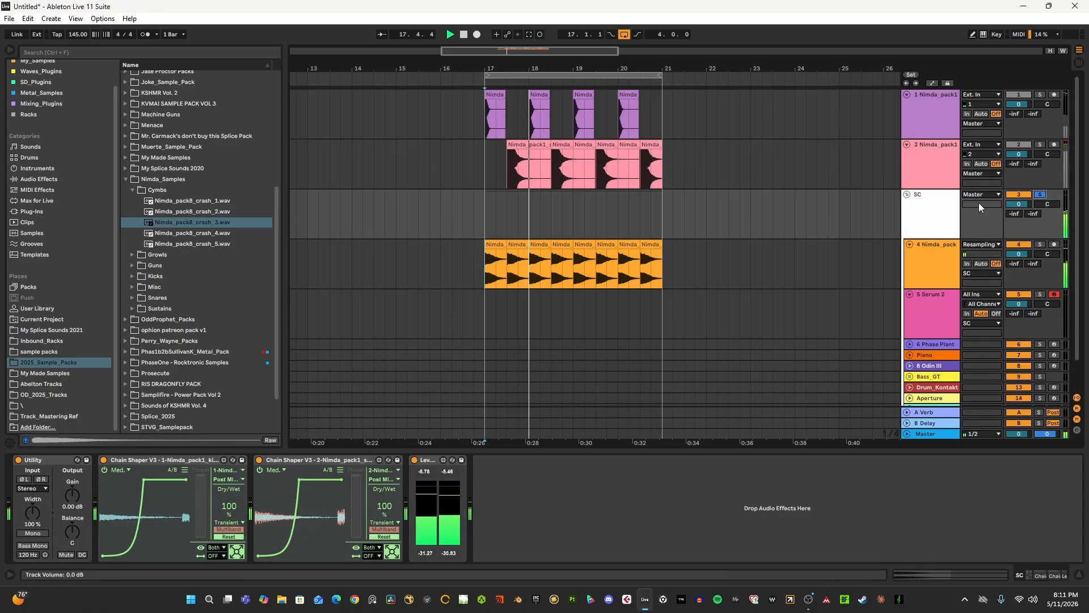
{"action": "left_click", "coordinate": [491, 261]}
{"action": "left_click_drag", "start_coordinate": [486, 265], "coordinate": [492, 265]}
{"action": "key", "text": "ctrl+d"}
{"action": "key", "text": "ctrl+d"}
{"action": "key", "text": "ctrl+d"}
{"action": "key", "text": "ctrl+d"}
{"action": "key", "text": "ctrl+d"}
{"action": "key", "text": "ctrl+d"}
{"action": "key", "text": "ctrl+d"}
{"action": "key", "text": "ctrl+d"}
{"action": "key", "text": "ctrl+d"}
{"action": "key", "text": "ctrl+d"}
{"action": "key", "text": "ctrl+d"}
{"action": "key", "text": "ctrl+d"}
{"action": "key", "text": "ctrl+d"}
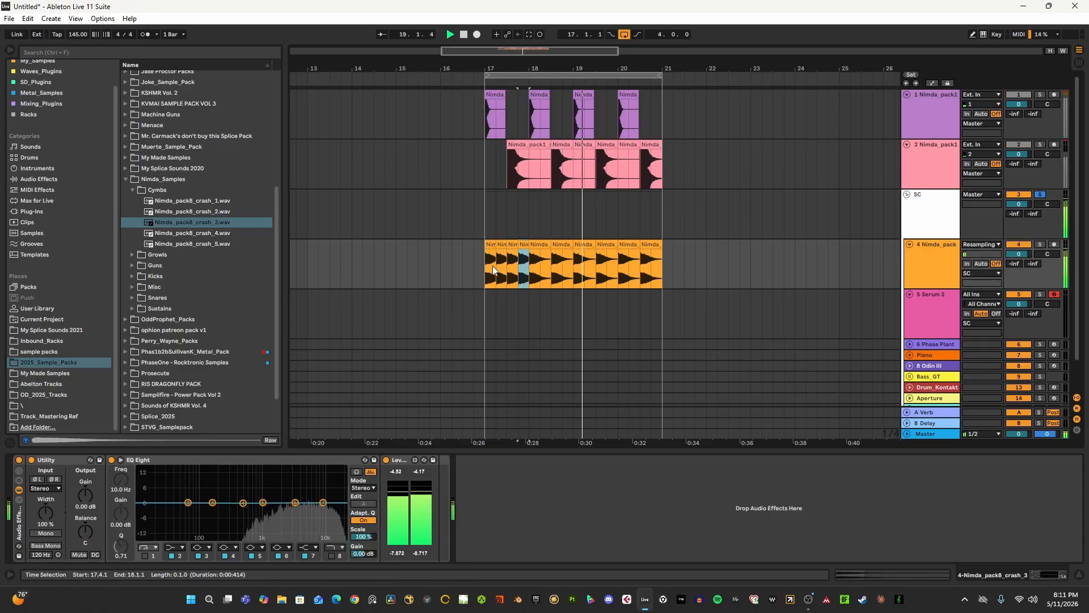
{"action": "key", "text": "ctrl+d"}
{"action": "key", "text": "ctrl+d"}
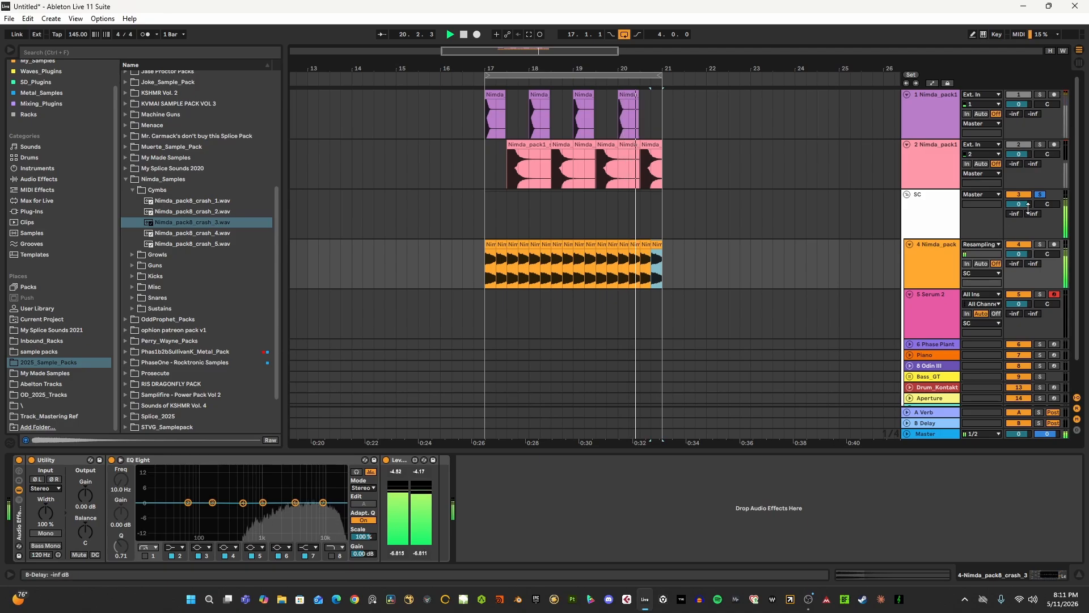
- Unsolo the SC group and switch off both of its Chain Shaper devices
{"action": "left_click", "coordinate": [1039, 194]}
{"action": "left_click", "coordinate": [927, 214]}
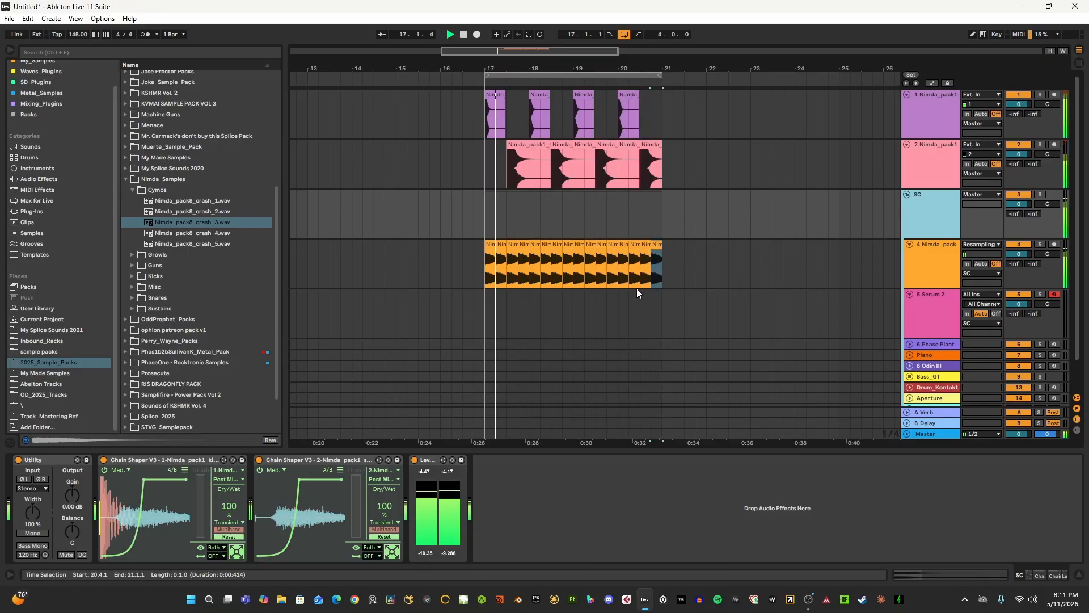
{"action": "left_click", "coordinate": [104, 459]}
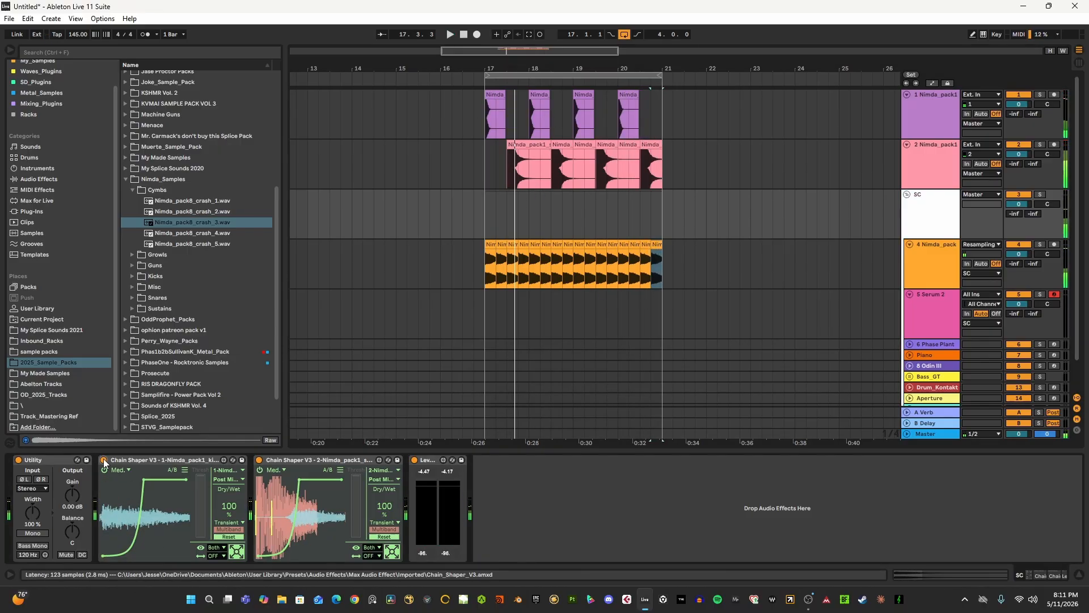
{"action": "left_click", "coordinate": [260, 460]}
- Show the SC group's Utility Gain automation and draw a dip to -inf dB at 17.1.1 that curves back up to 0 dB
{"action": "right_click", "coordinate": [77, 495]}
{"action": "left_click", "coordinate": [111, 502]}
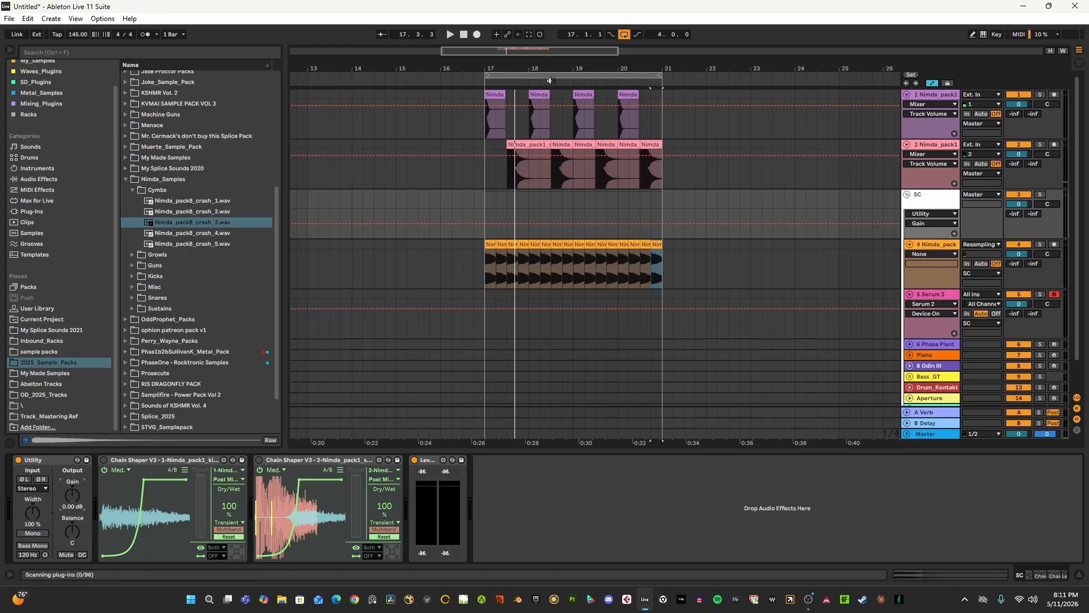
{"action": "mouse_move", "coordinate": [516, 65]}
{"action": "left_mouse_down"}
{"action": "mouse_move", "coordinate": [515, 94]}
{"action": "mouse_move", "coordinate": [620, 144]}
{"action": "mouse_move", "coordinate": [621, 170]}
{"action": "left_mouse_up"}
{"action": "left_click", "coordinate": [418, 226]}
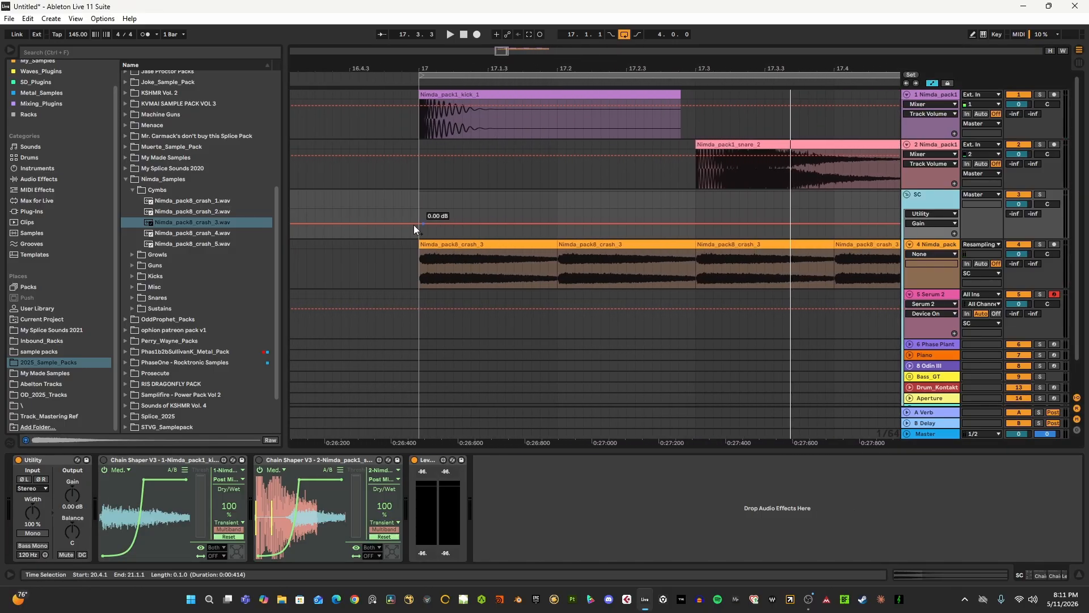
{"action": "left_click", "coordinate": [438, 224]}
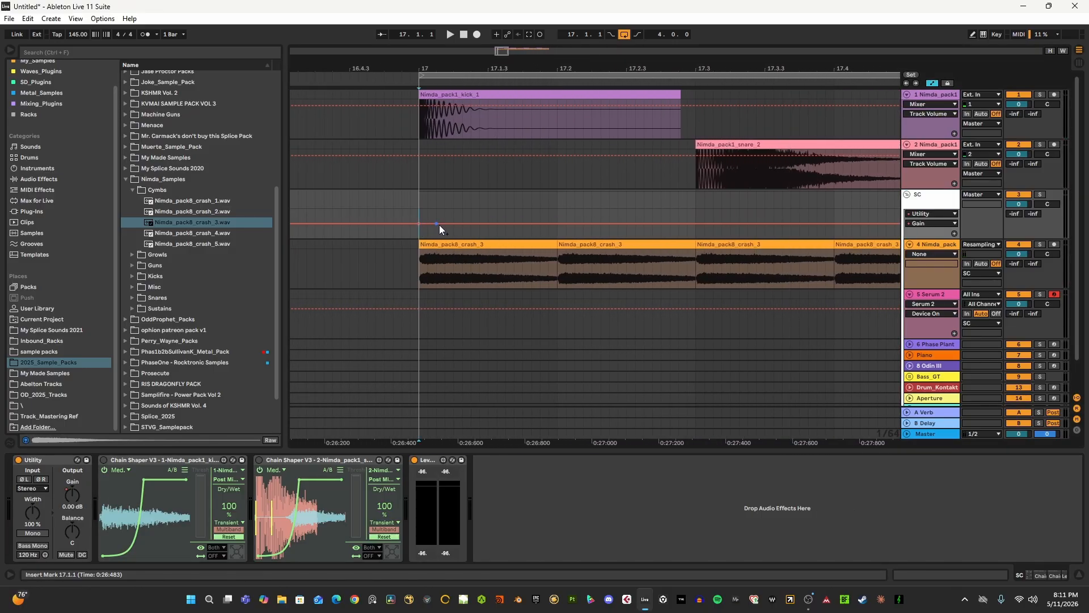
{"action": "left_click_drag", "start_coordinate": [429, 224], "coordinate": [418, 238]}
{"action": "mouse_move", "coordinate": [438, 223]}
{"action": "left_mouse_down"}
{"action": "mouse_move", "coordinate": [427, 223]}
{"action": "mouse_move", "coordinate": [462, 223]}
{"action": "mouse_move", "coordinate": [453, 223]}
{"action": "left_mouse_up"}
{"action": "key", "text": "space"}
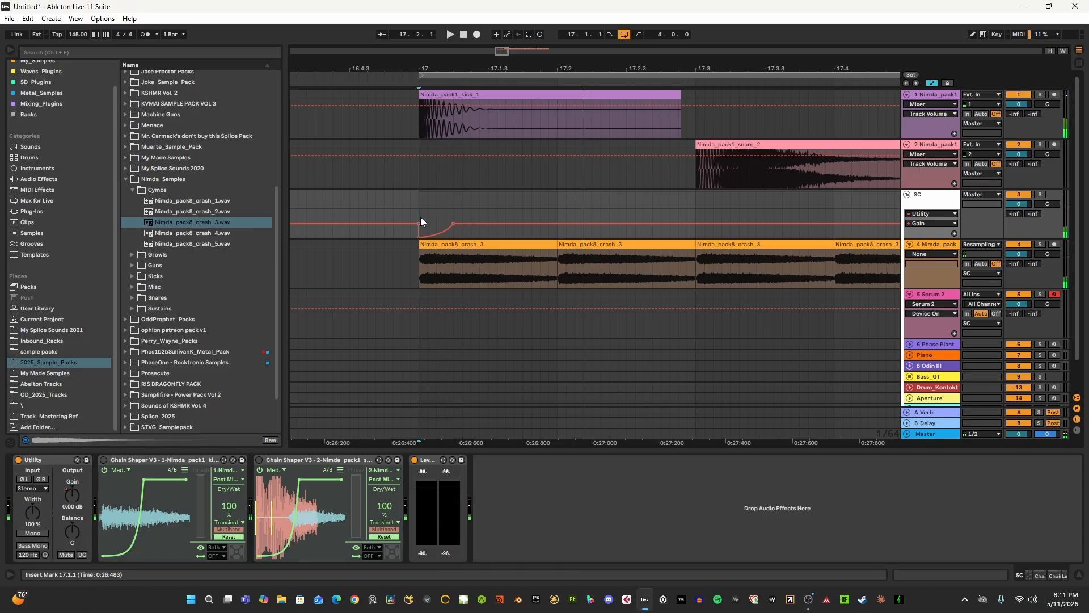
{"action": "key", "text": "space"}
{"action": "key", "text": "space"}
- Duplicate the first half bar of the SC group's Gain automation from bar 17 until it repeats up to bar 21
{"action": "left_click_drag", "start_coordinate": [421, 68], "coordinate": [371, 34]}
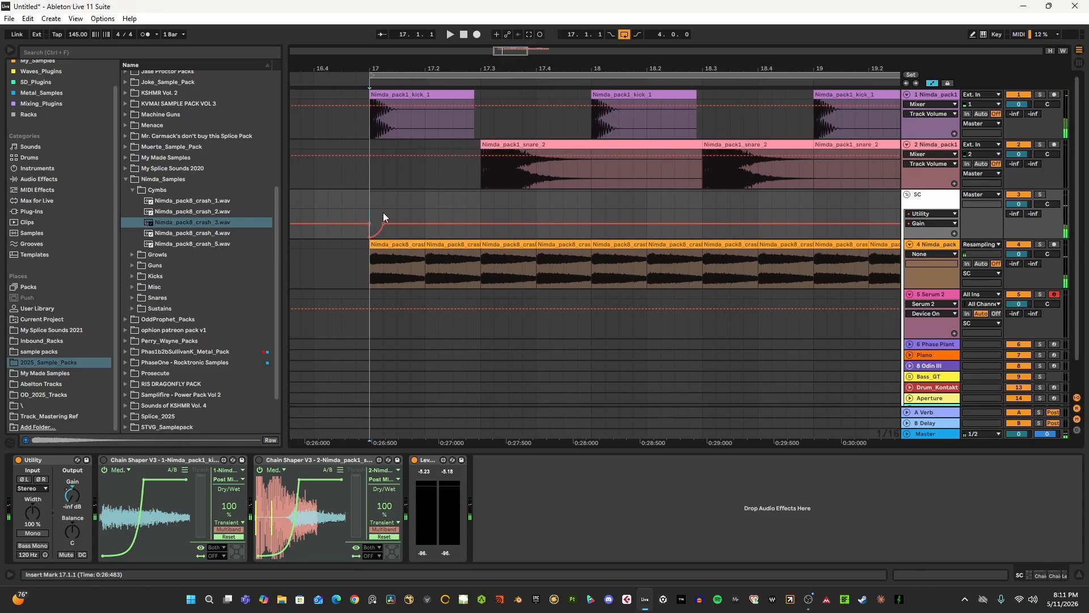
{"action": "left_click_drag", "start_coordinate": [373, 217], "coordinate": [481, 218]}
{"action": "key", "text": "ctrl+d"}
{"action": "left_click_drag", "start_coordinate": [538, 68], "coordinate": [418, 34]}
{"action": "key", "text": "ctrl+d"}
{"action": "key", "text": "ctrl+d"}
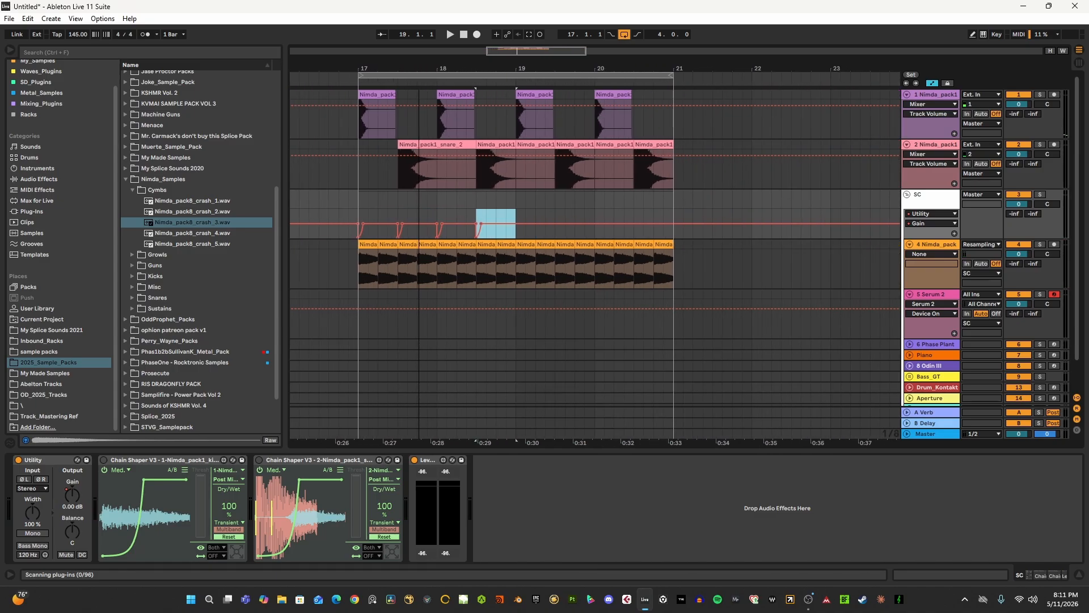
{"action": "left_click_drag", "start_coordinate": [448, 67], "coordinate": [449, 77]}
{"action": "key", "text": "ctrl+d"}
{"action": "key", "text": "ctrl+d"}
{"action": "key", "text": "ctrl+d"}
{"action": "key", "text": "ctrl+d"}
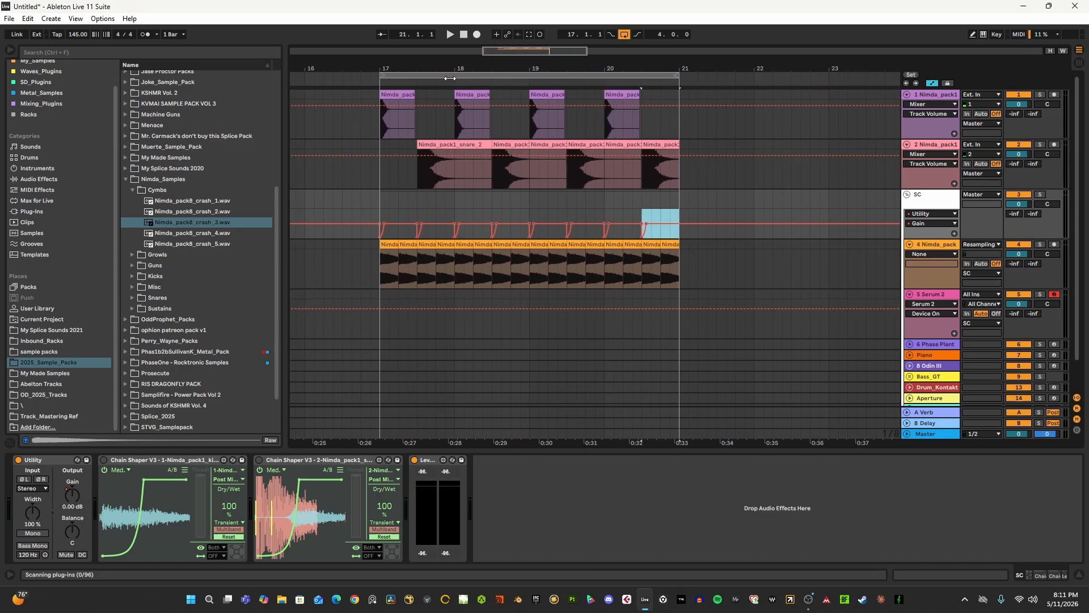
- Play the loop from 17.1.1, soloing and unsoloing the SC group to hear the drawn volume ducking
{"action": "left_click", "coordinate": [371, 217]}
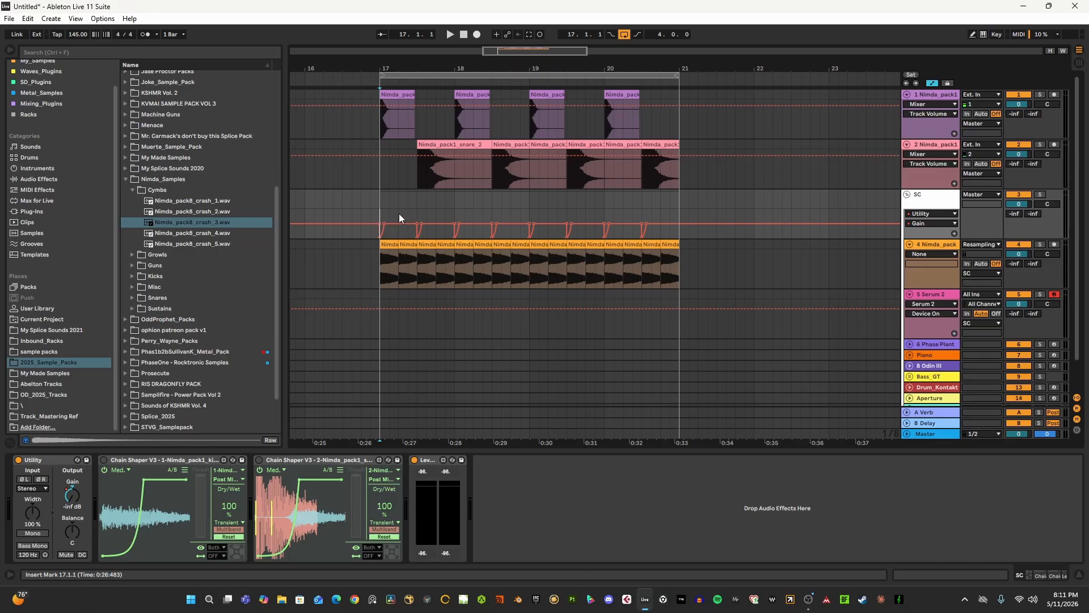
{"action": "key", "text": "space"}
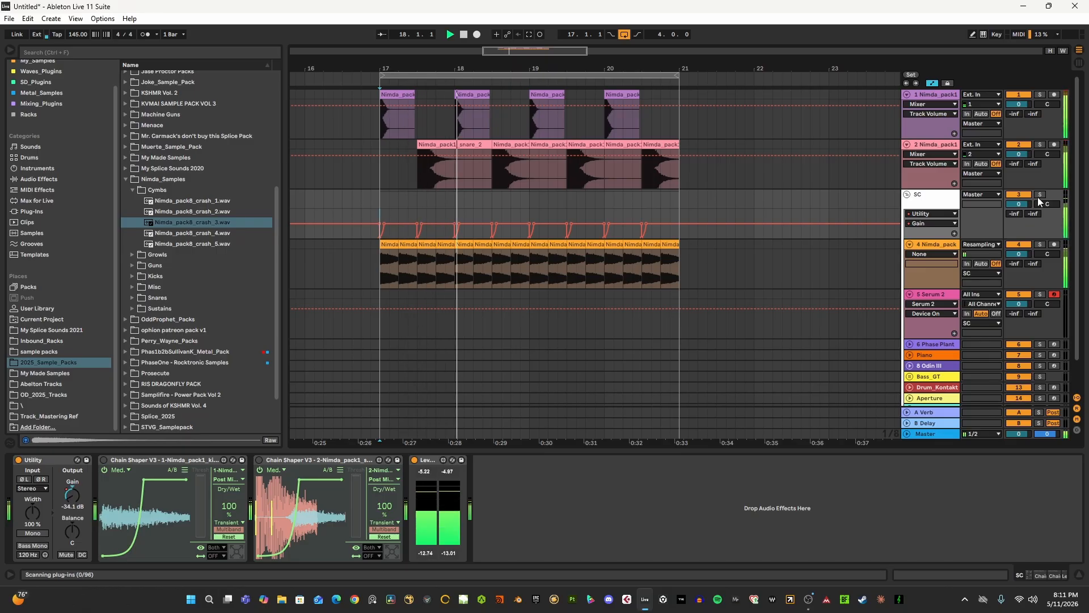
{"action": "left_click", "coordinate": [1038, 195]}
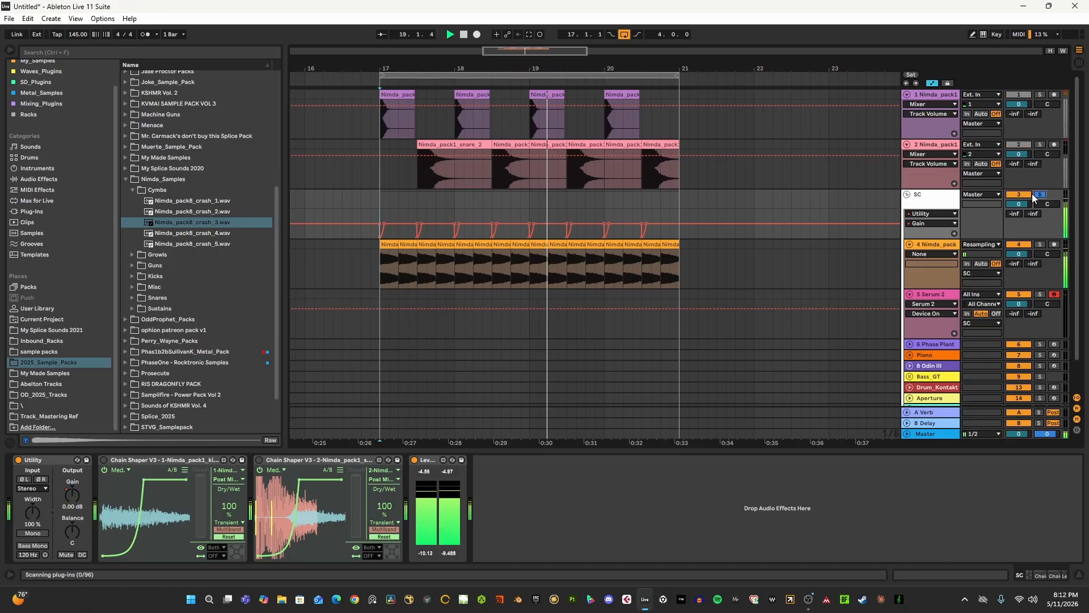
{"action": "left_click", "coordinate": [1039, 196]}
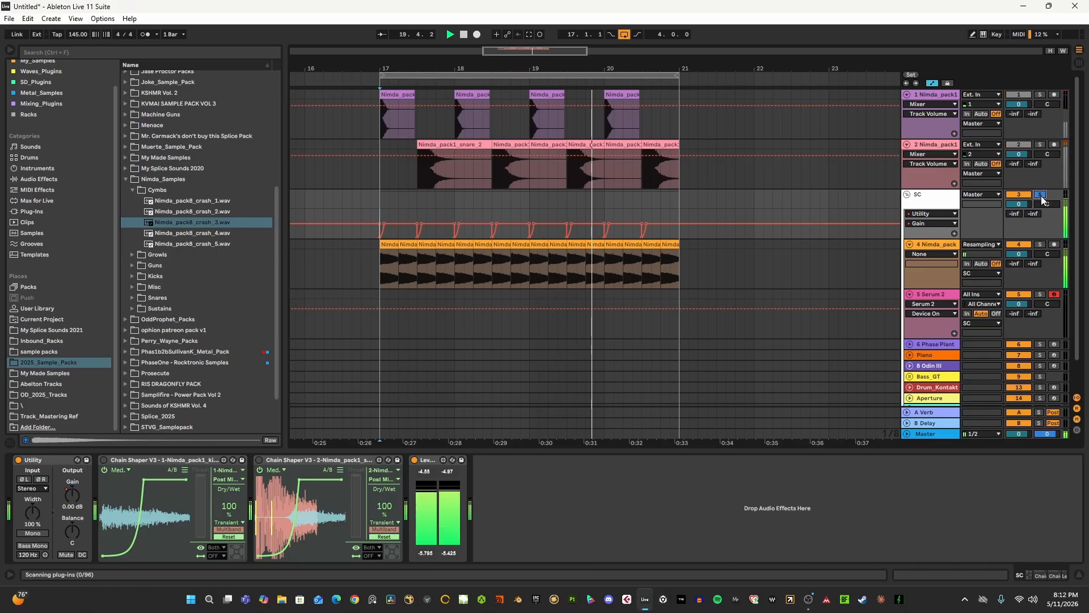
- Stop playback, hide the automation lanes and open the synth on the 5 Serum 2 track
{"action": "left_click", "coordinate": [931, 248]}
{"action": "key", "text": "a"}
{"action": "key", "text": "space"}
{"action": "left_click_drag", "start_coordinate": [660, 253], "coordinate": [731, 231]}
{"action": "scroll", "coordinate": [730, 230], "scroll_direction": "down", "scroll_amount": 2}
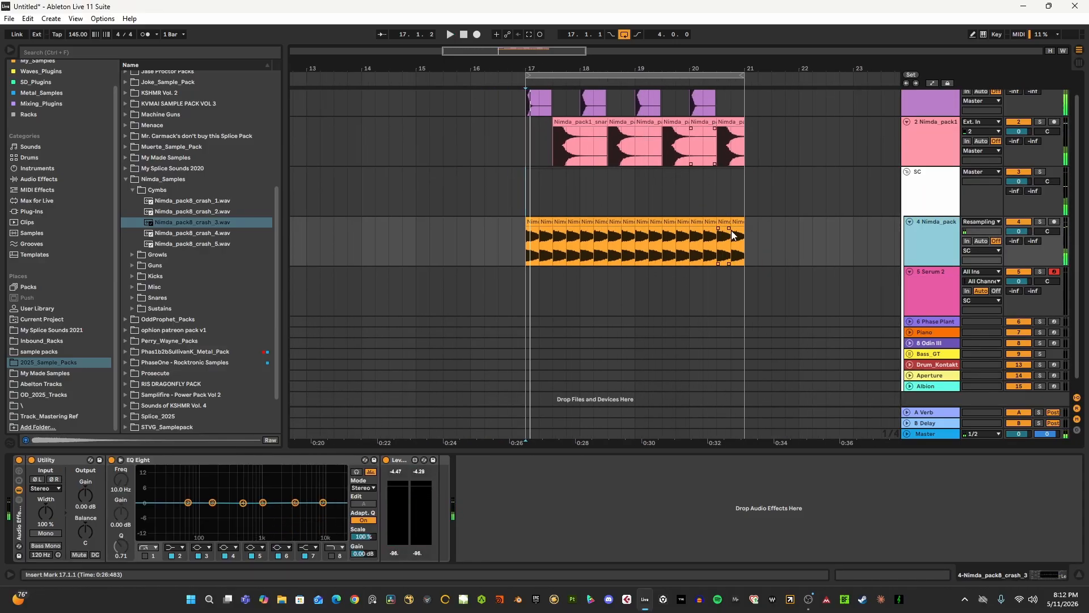
{"action": "left_click", "coordinate": [930, 265]}
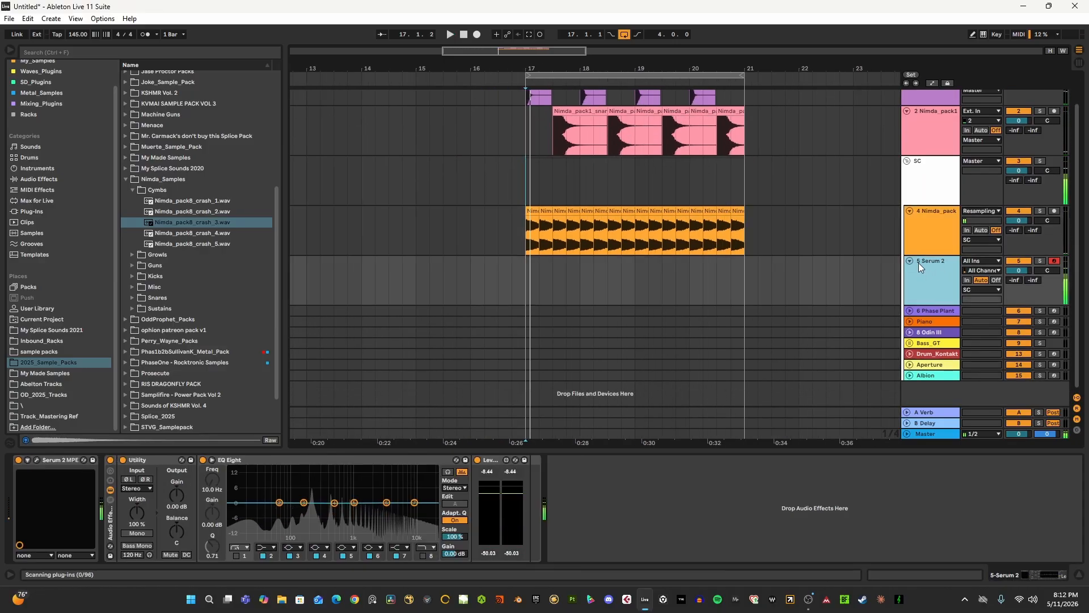
{"action": "left_click", "coordinate": [37, 459]}
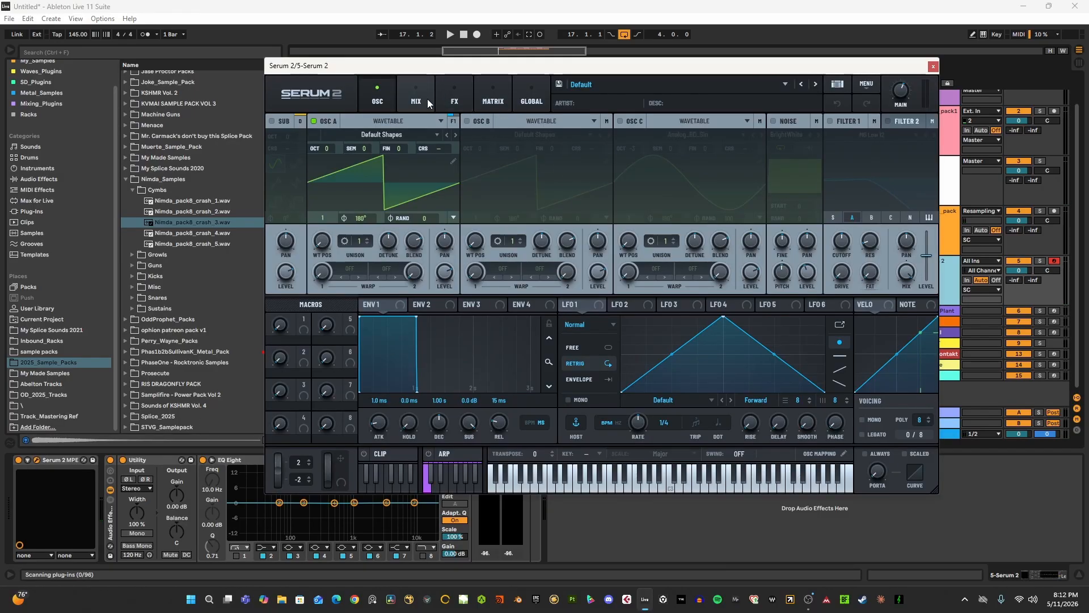
- Add a Compressor to Serum 2's main effects and copy it until six compressors are in the chain
{"action": "left_click", "coordinate": [445, 100]}
{"action": "right_click", "coordinate": [351, 180]}
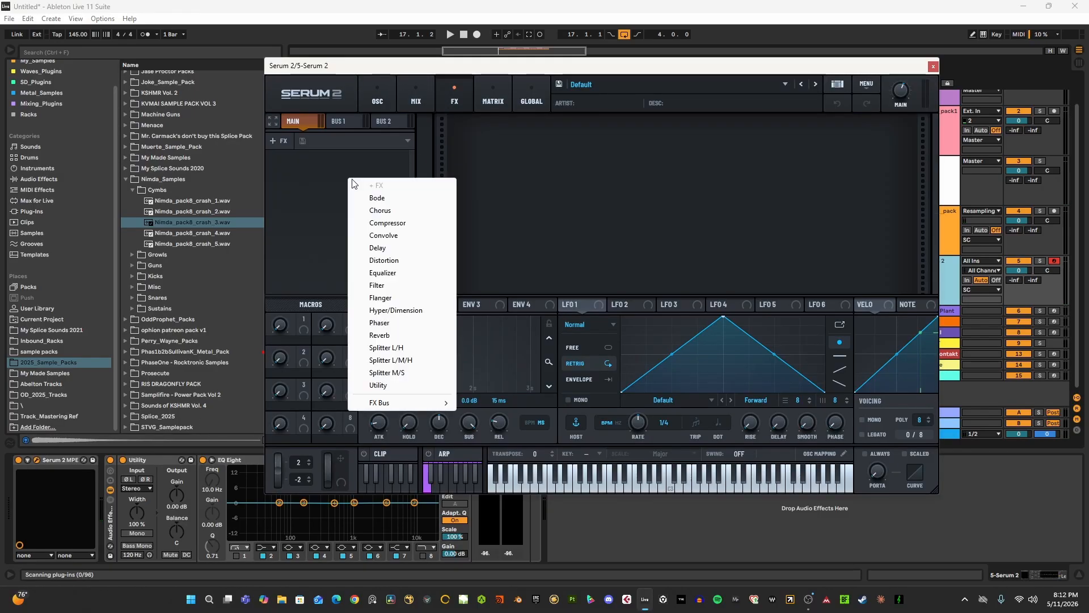
{"action": "left_click", "coordinate": [388, 223]}
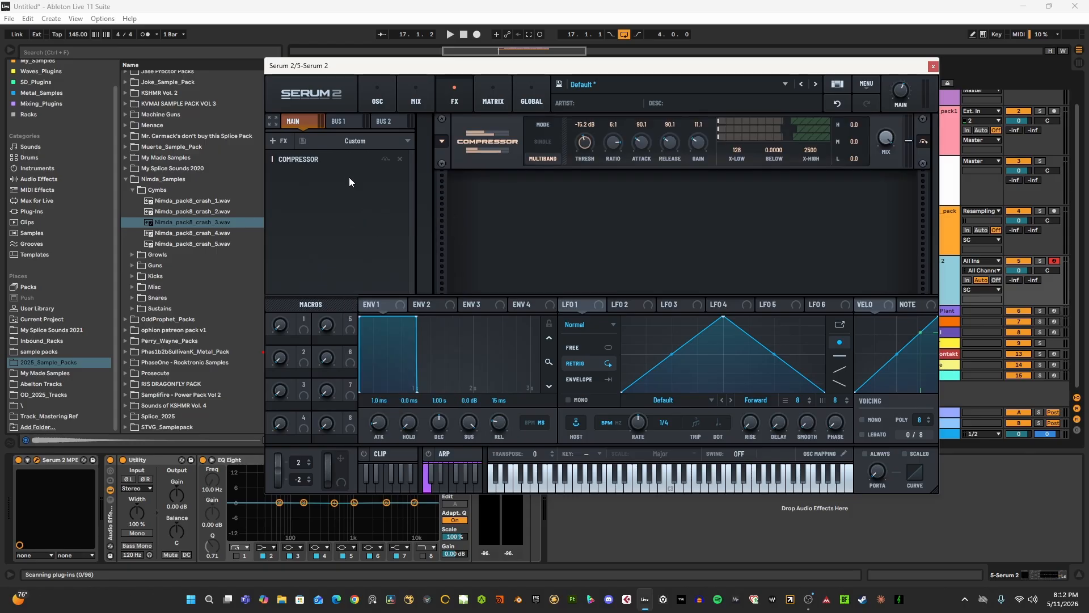
{"action": "mouse_move", "coordinate": [465, 153]}
{"action": "left_mouse_down"}
{"action": "mouse_move", "coordinate": [478, 151]}
{"action": "mouse_move", "coordinate": [478, 166]}
{"action": "left_mouse_up"}
{"action": "left_click_drag", "start_coordinate": [476, 155], "coordinate": [478, 171]}
{"action": "left_click_drag", "start_coordinate": [472, 153], "coordinate": [473, 168]}
{"action": "left_click_drag", "start_coordinate": [468, 153], "coordinate": [472, 165]}
- Set oscillator A's octave to -2 and add a Distortion of type Overdrive with a stack of 16 after the compressors
{"action": "left_click", "coordinate": [377, 100]}
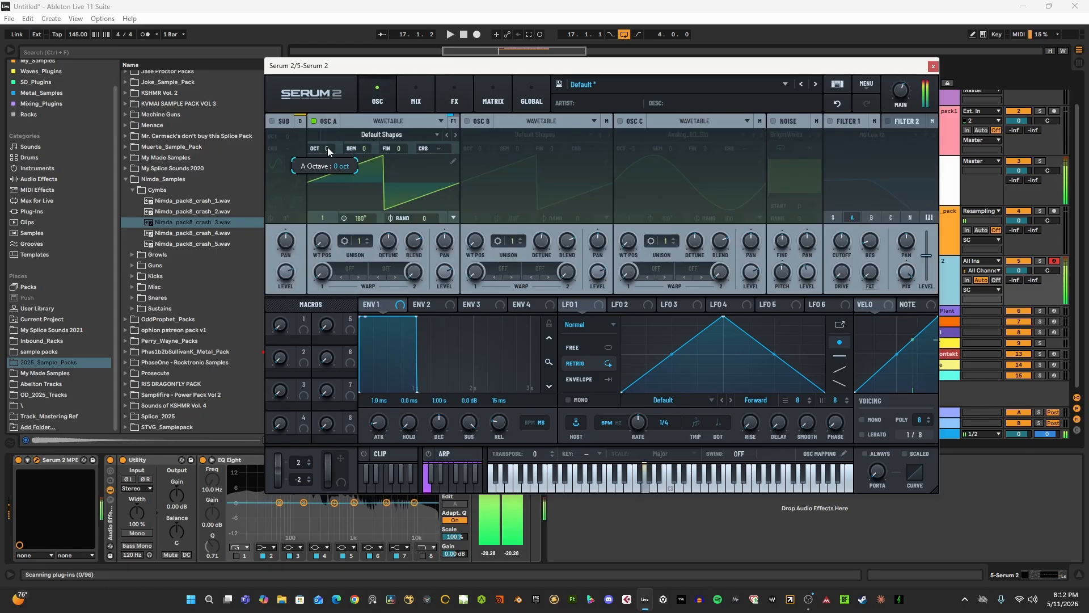
{"action": "left_click_drag", "start_coordinate": [325, 148], "coordinate": [315, 191]}
{"action": "left_click", "coordinate": [450, 100]}
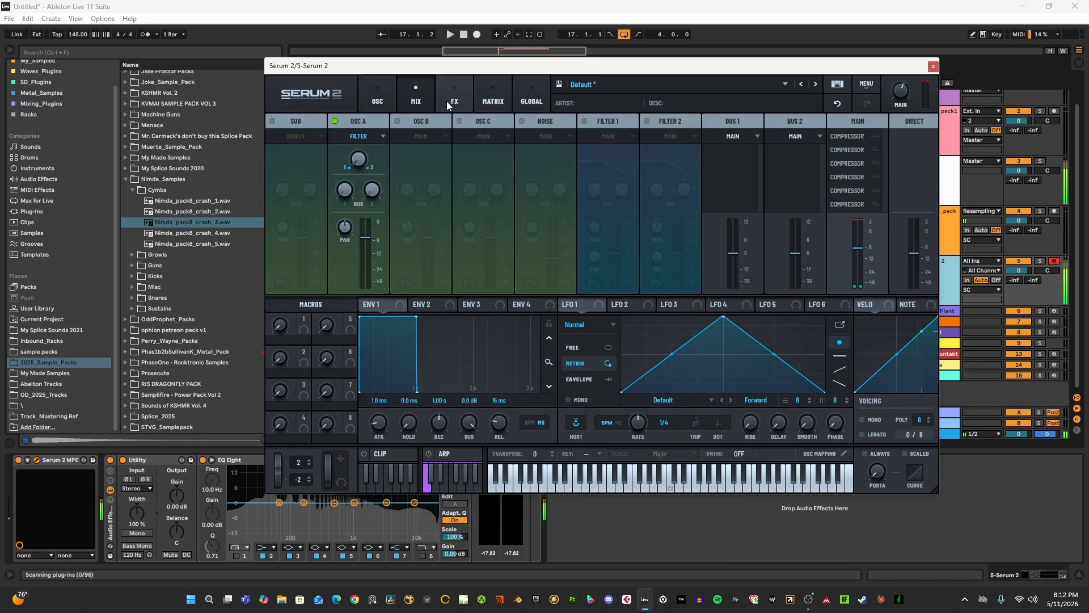
{"action": "right_click", "coordinate": [352, 271]}
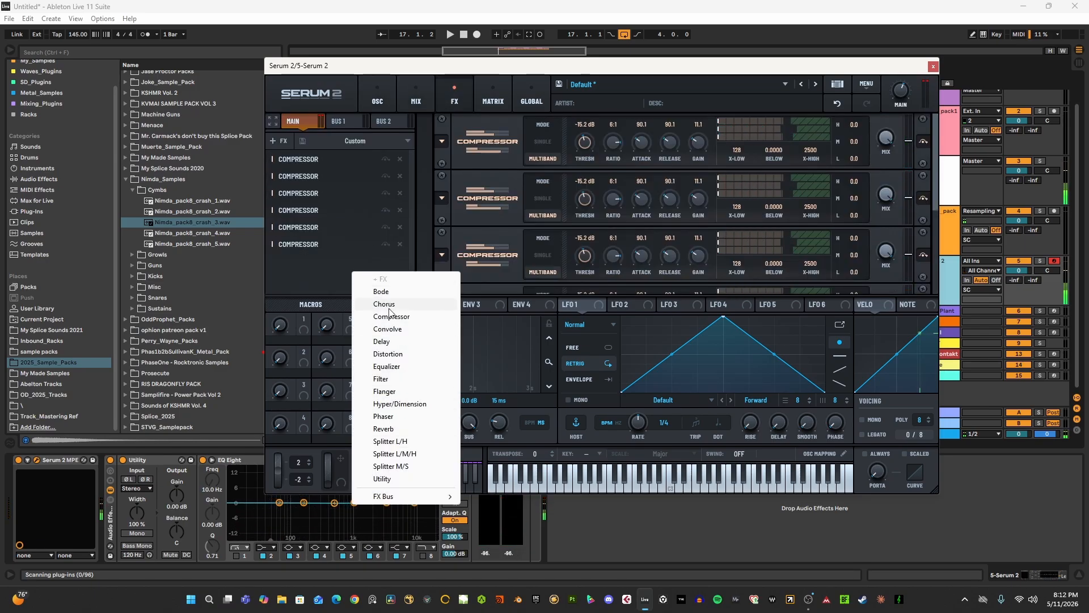
{"action": "left_click", "coordinate": [388, 353]}
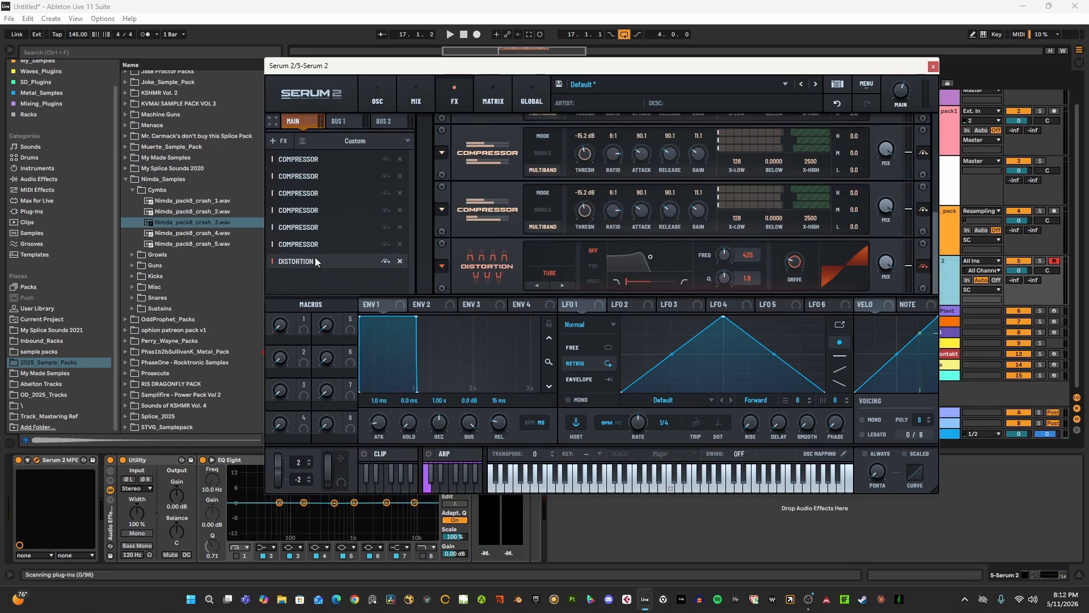
{"action": "left_click", "coordinate": [307, 262]}
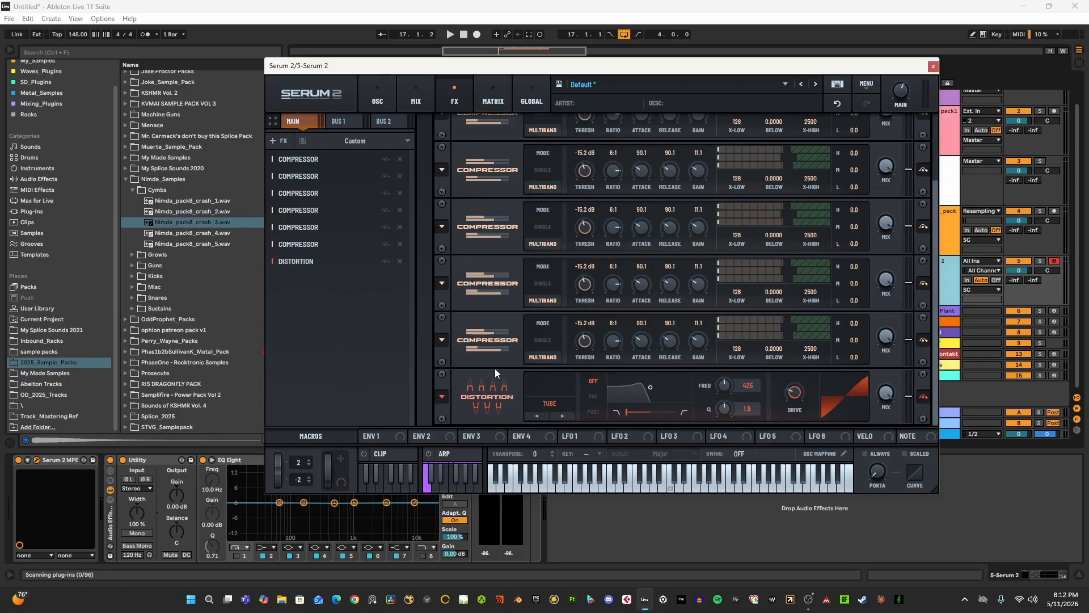
{"action": "left_click", "coordinate": [536, 406]}
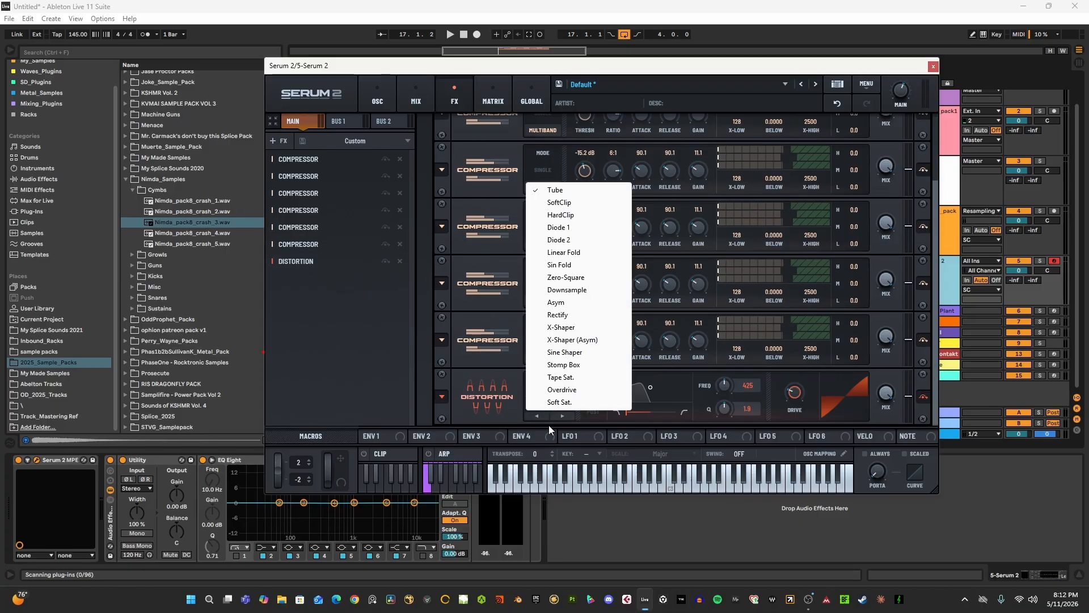
{"action": "left_click", "coordinate": [563, 389]}
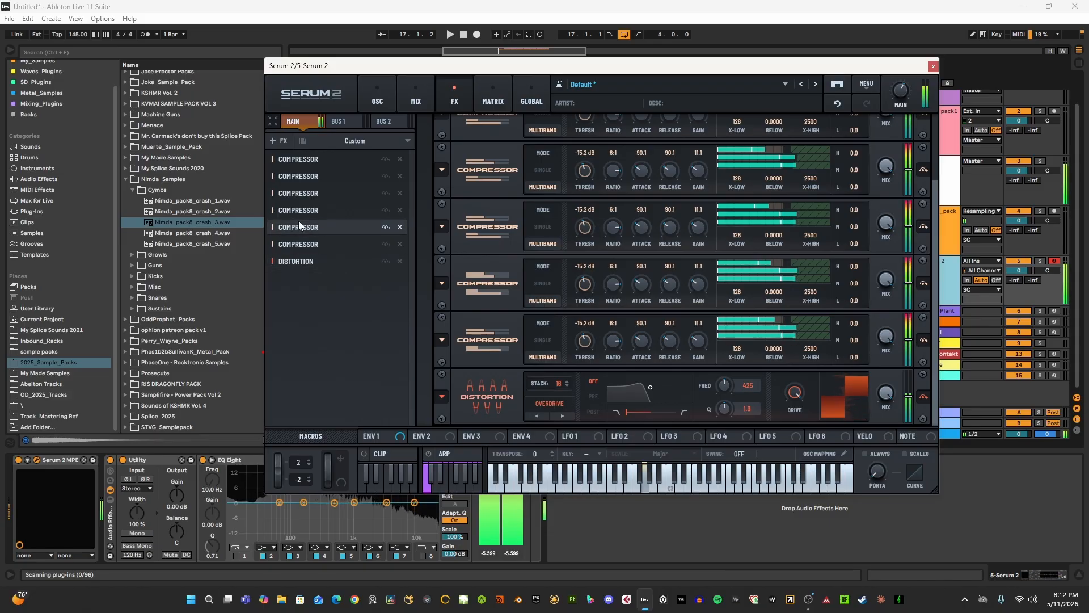
- Review Serum 2's oscillator and effects pages, set oscillator A's octave to -3 and close the synth window
{"action": "left_click", "coordinate": [374, 94]}
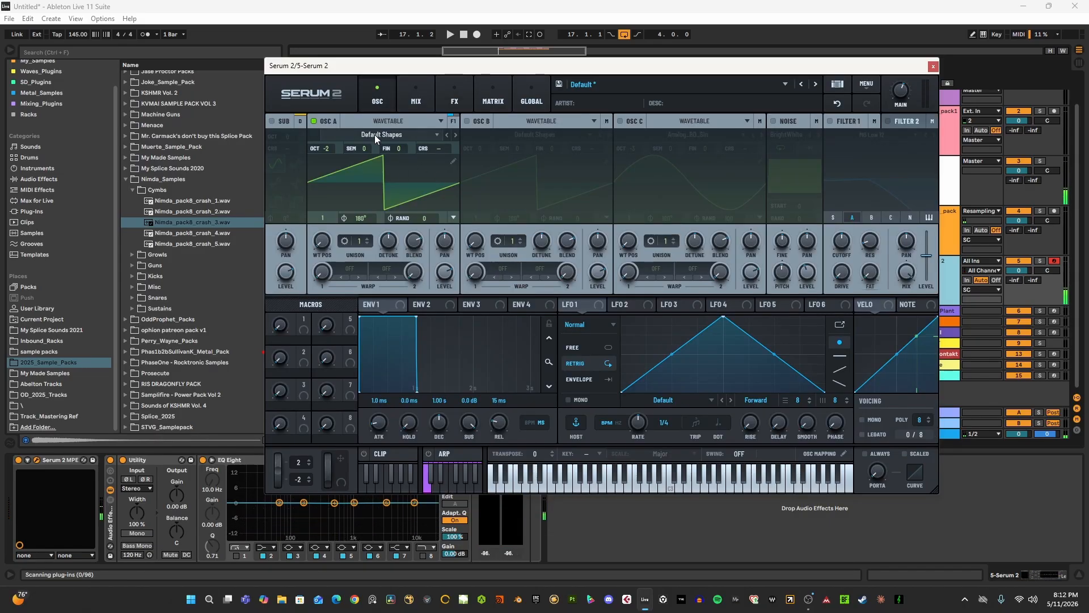
{"action": "left_click", "coordinate": [422, 93]}
{"action": "left_click", "coordinate": [454, 96]}
{"action": "left_click", "coordinate": [391, 100]}
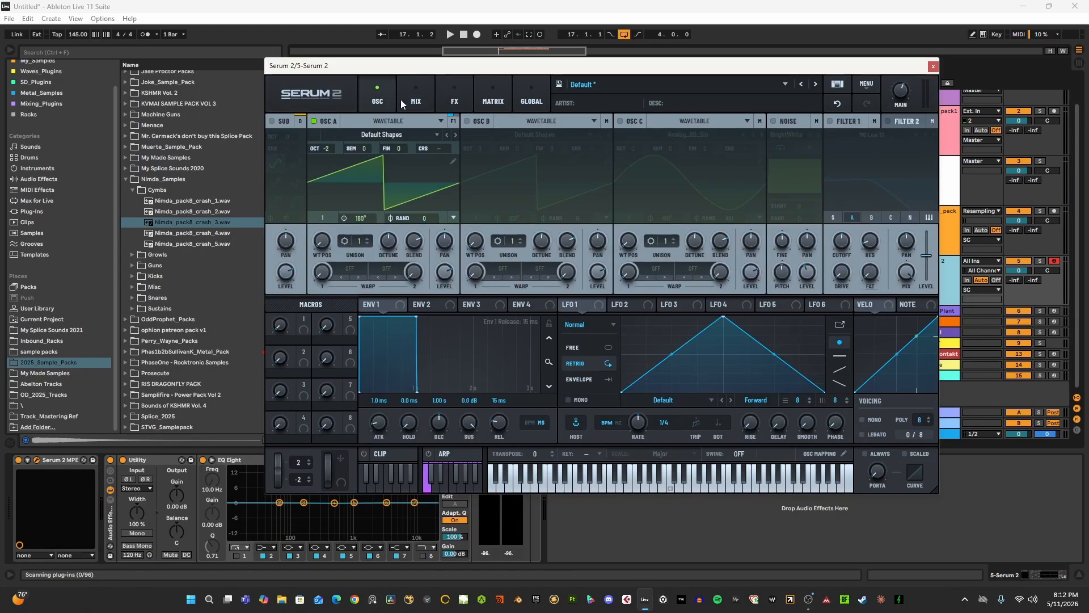
{"action": "left_click", "coordinate": [441, 98]}
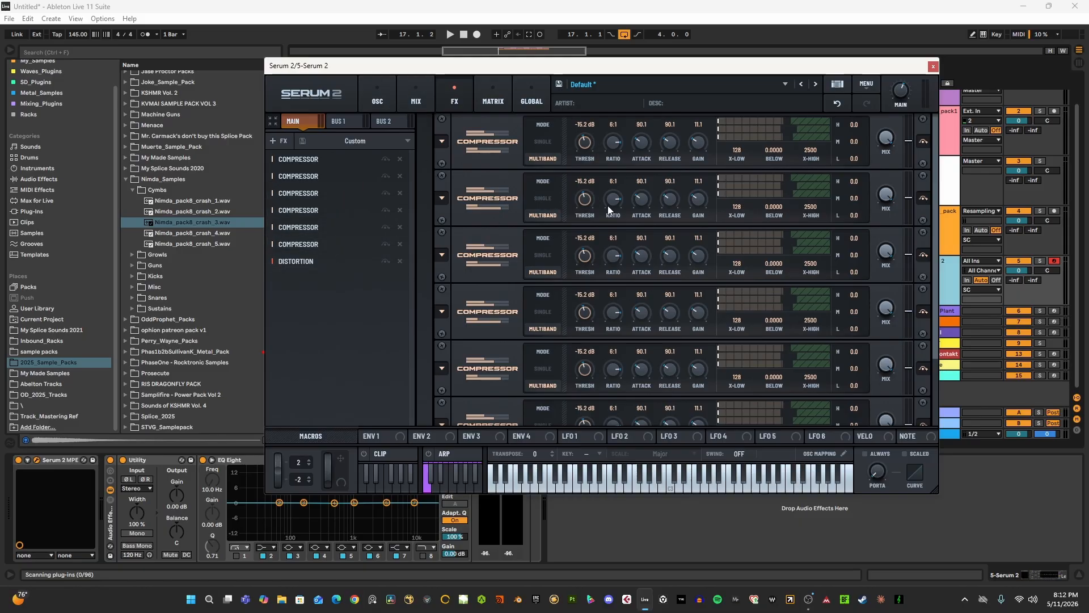
{"action": "left_click", "coordinate": [377, 91]}
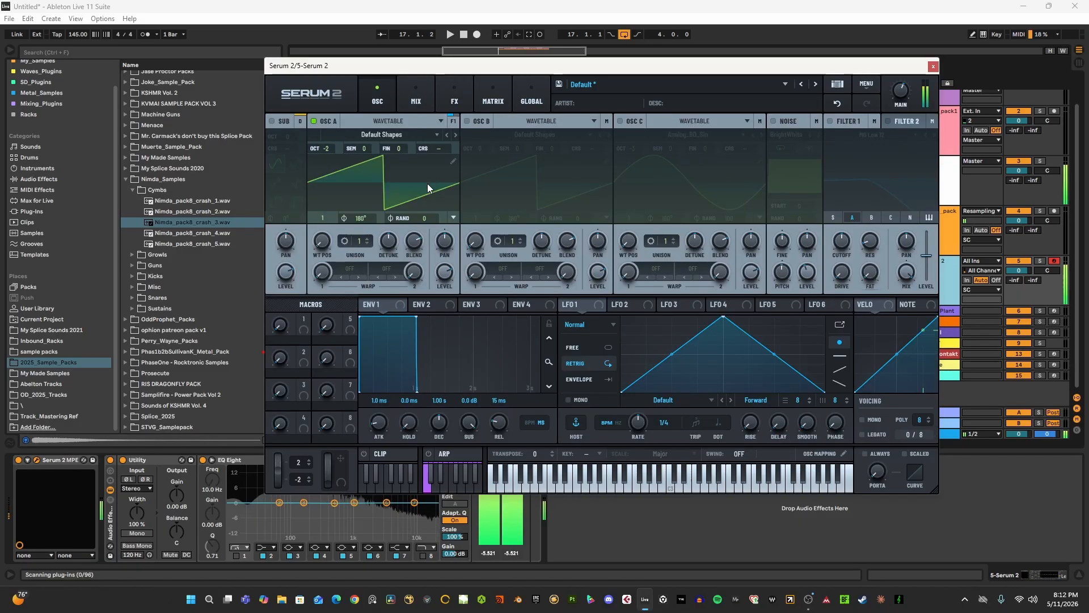
{"action": "left_click_drag", "start_coordinate": [305, 239], "coordinate": [369, 89]}
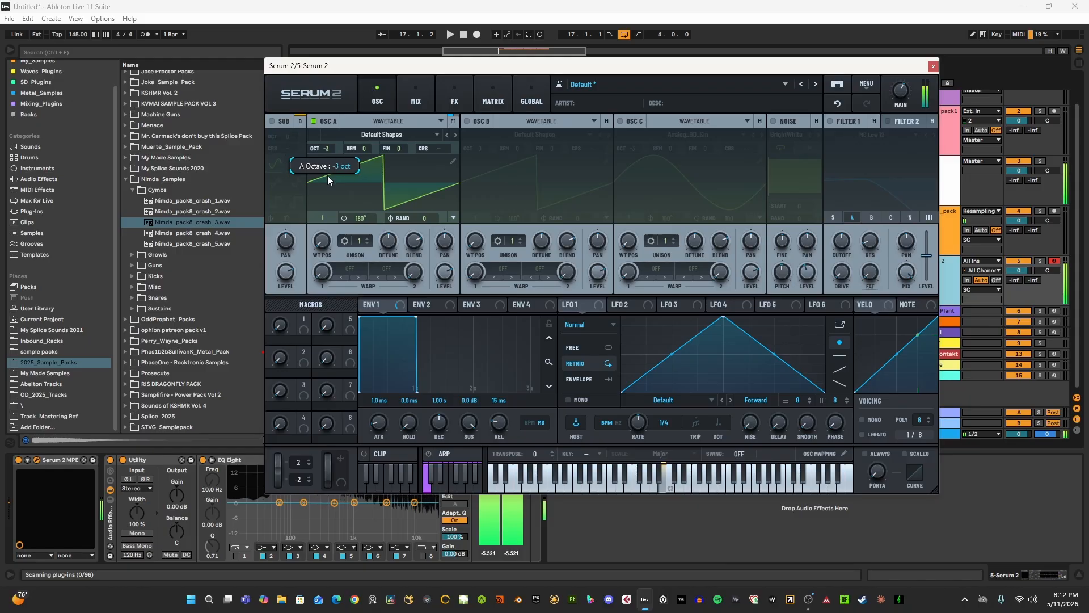
{"action": "left_click", "coordinate": [933, 67]}
- Fold the 5 Serum 2 track and unfold the 6 Phase Plant track
{"action": "left_click", "coordinate": [912, 261]}
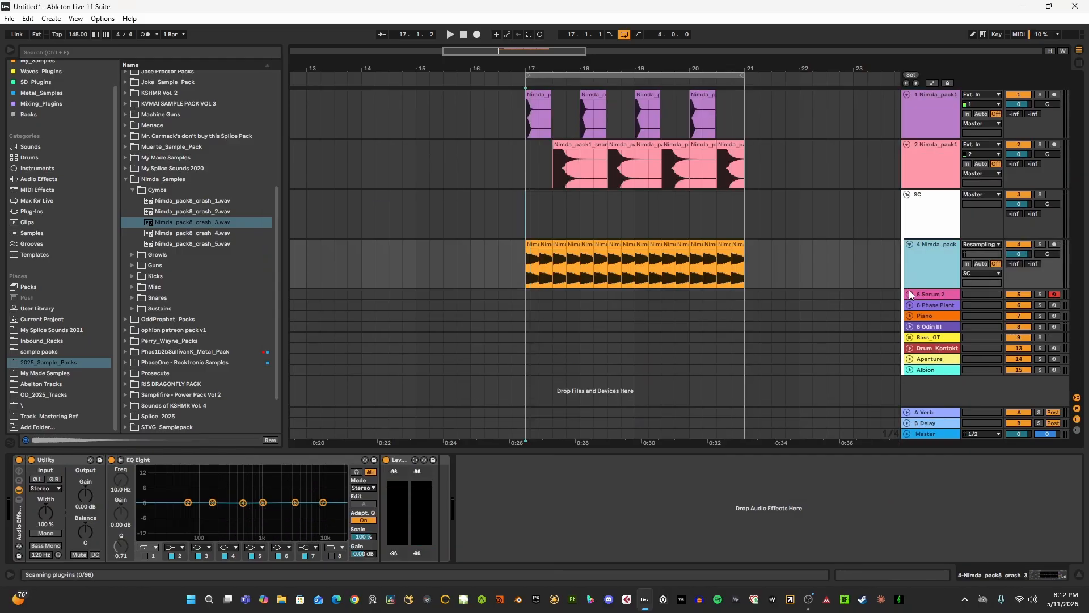
{"action": "left_click", "coordinate": [910, 307]}
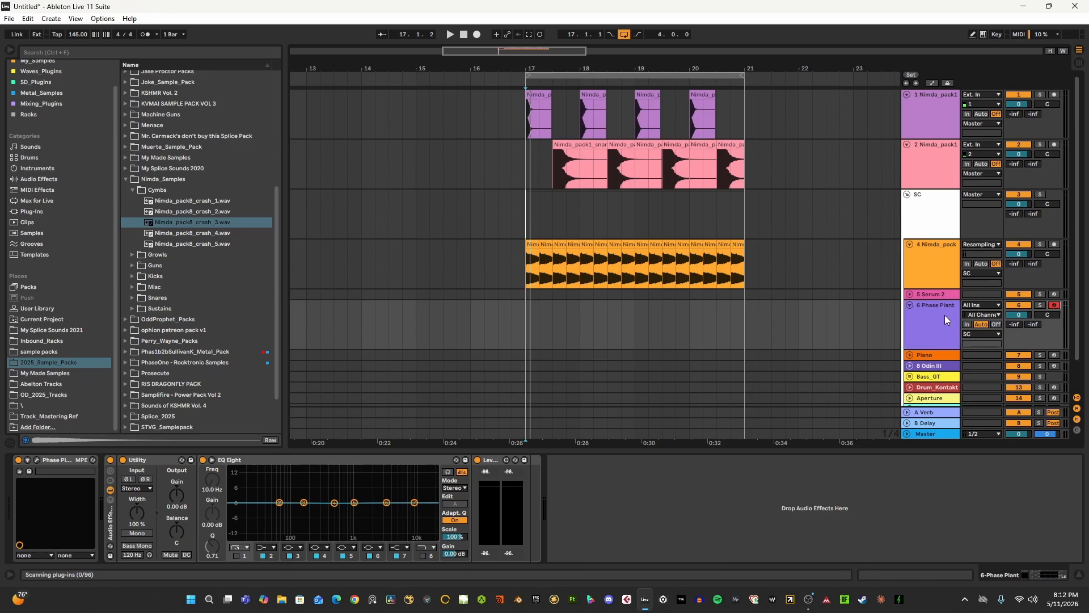
- Open Phase Plant, add a Multipass to Lane 2 and set the analog oscillator's waveform to saw
{"action": "left_click", "coordinate": [36, 460]}
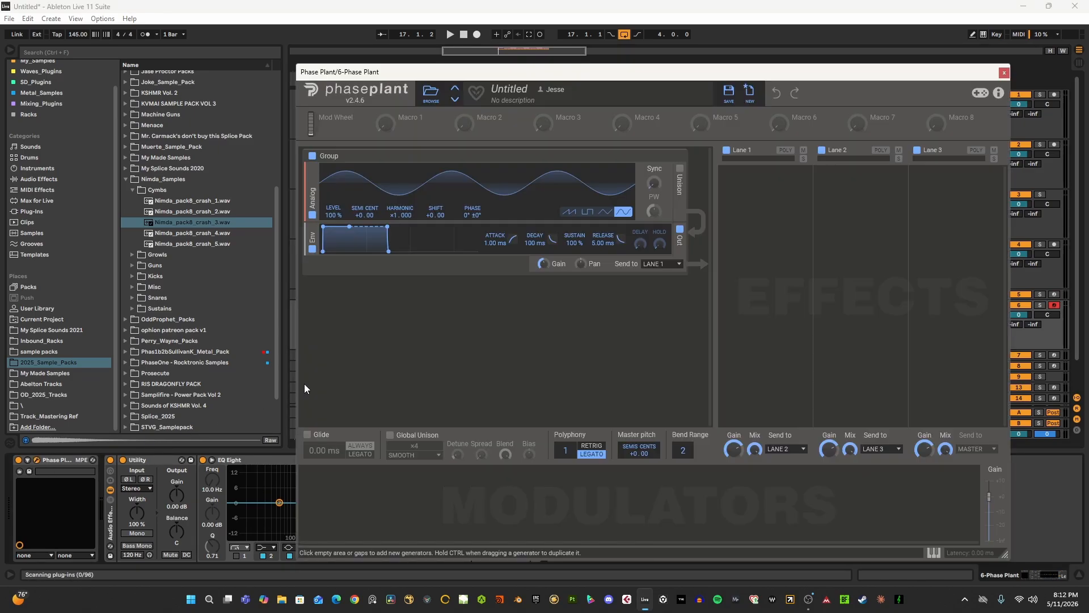
{"action": "left_click_drag", "start_coordinate": [634, 79], "coordinate": [421, 81]}
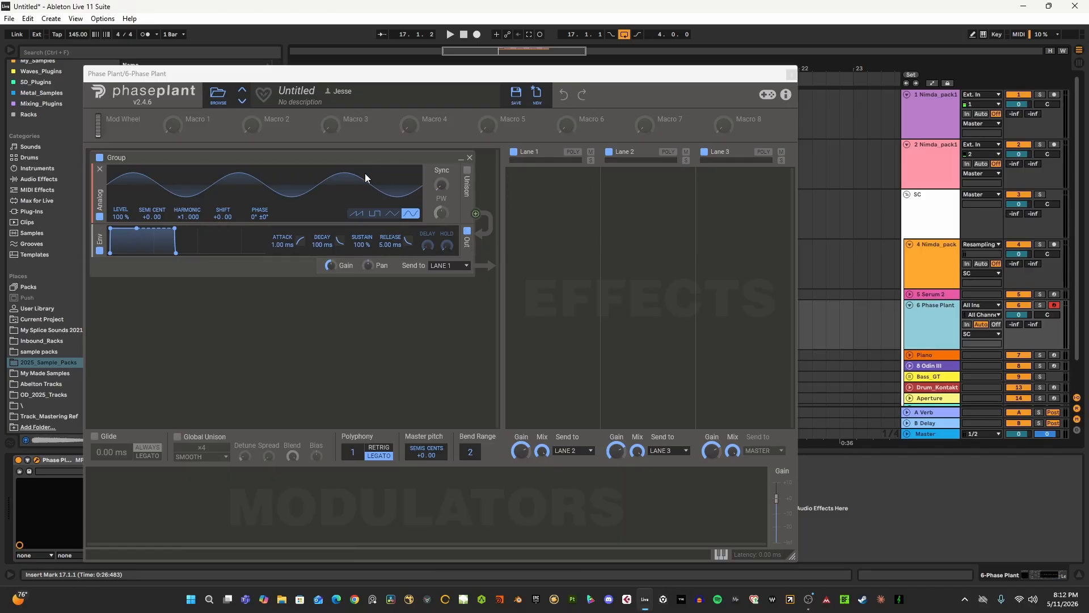
{"action": "left_click_drag", "start_coordinate": [300, 74], "coordinate": [312, 58]}
{"action": "left_click", "coordinate": [637, 178]}
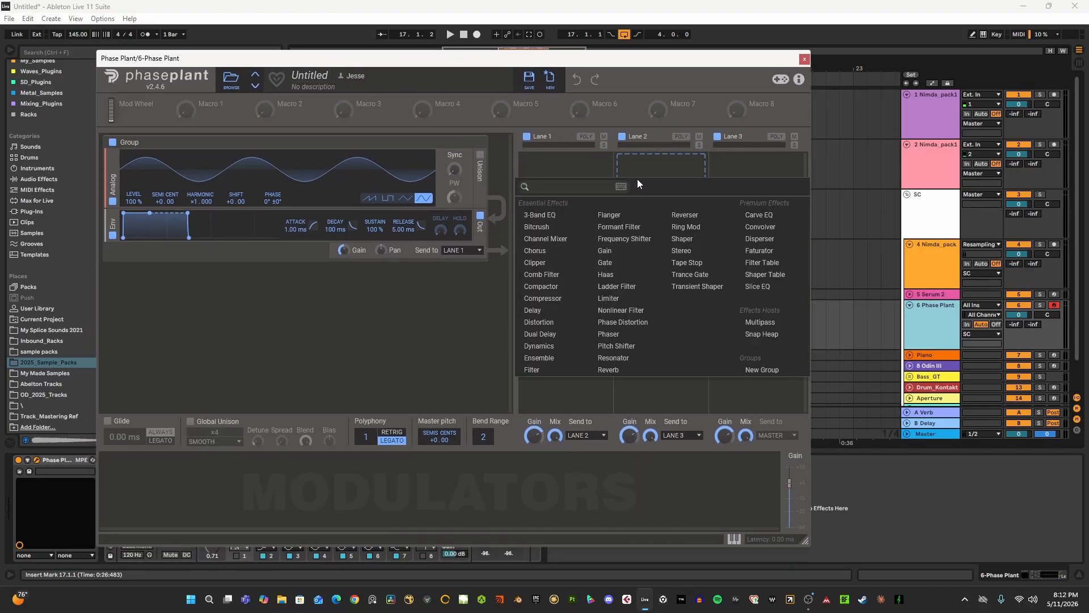
{"action": "left_click", "coordinate": [762, 322]}
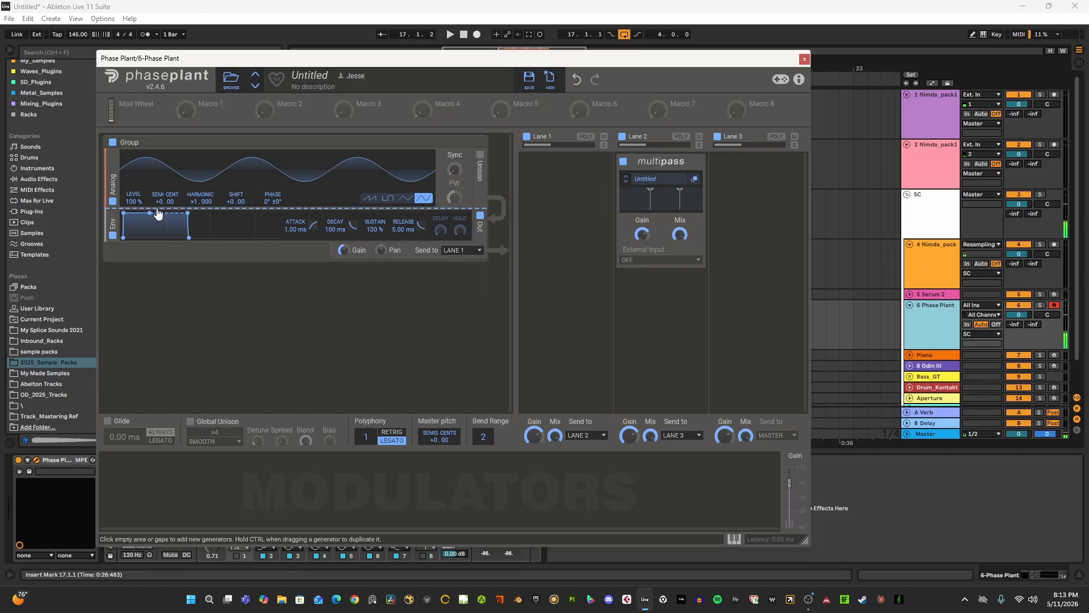
{"action": "left_click", "coordinate": [373, 203]}
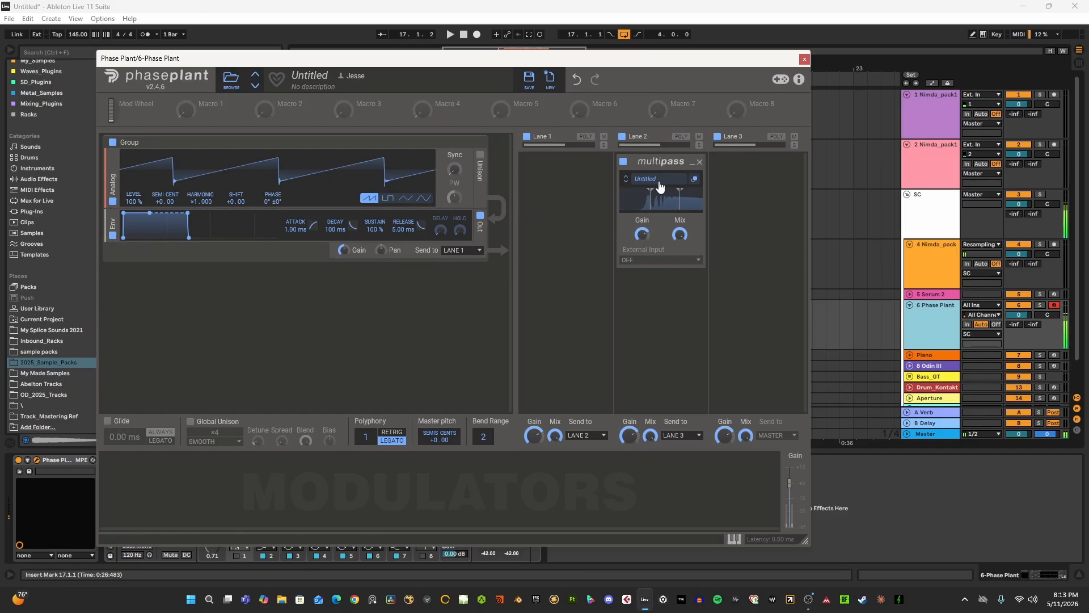
- Enable Multipass's fifth band and add a Convolver to the 250 Hz - 3.00 kHz band with impulse Art Museum, fade in 42.1% and fade out 58.2%
{"action": "left_click", "coordinate": [693, 179]}
{"action": "left_click", "coordinate": [221, 215]}
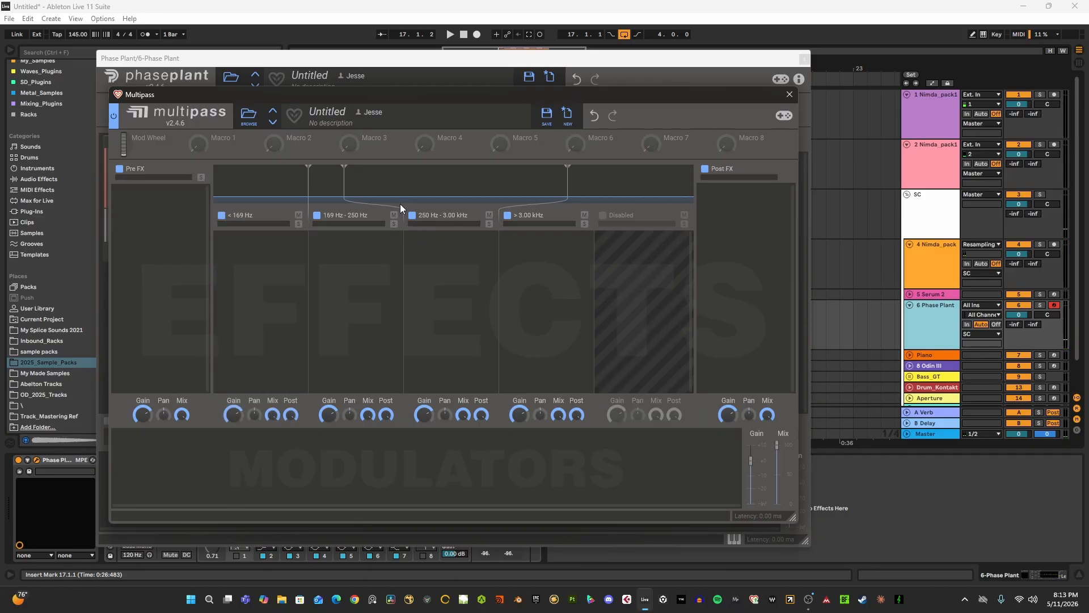
{"action": "left_click", "coordinate": [602, 215]}
{"action": "left_click", "coordinate": [458, 264]}
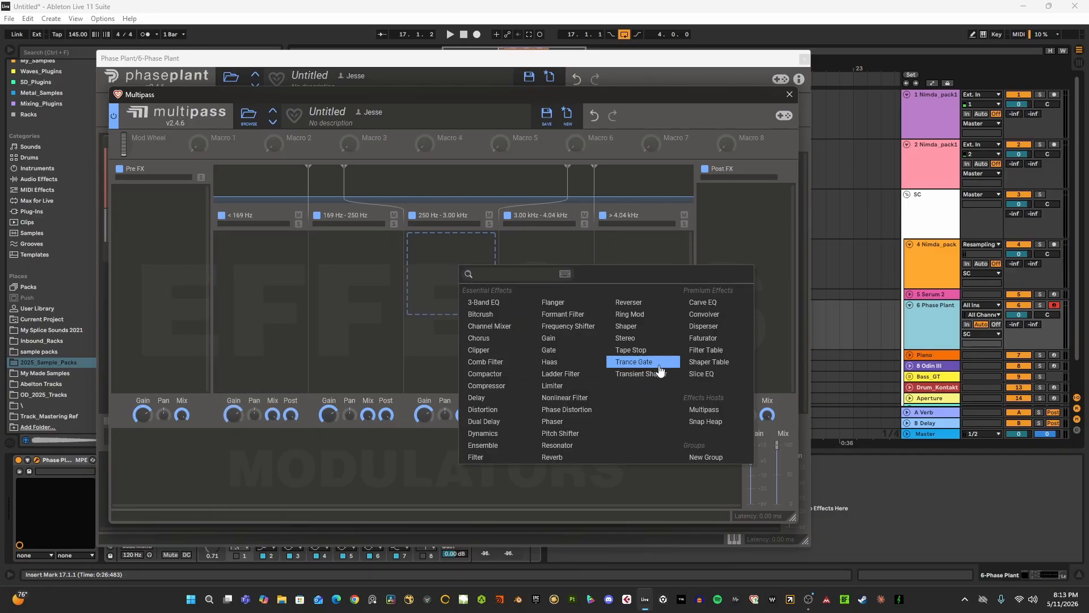
{"action": "left_click", "coordinate": [705, 316]}
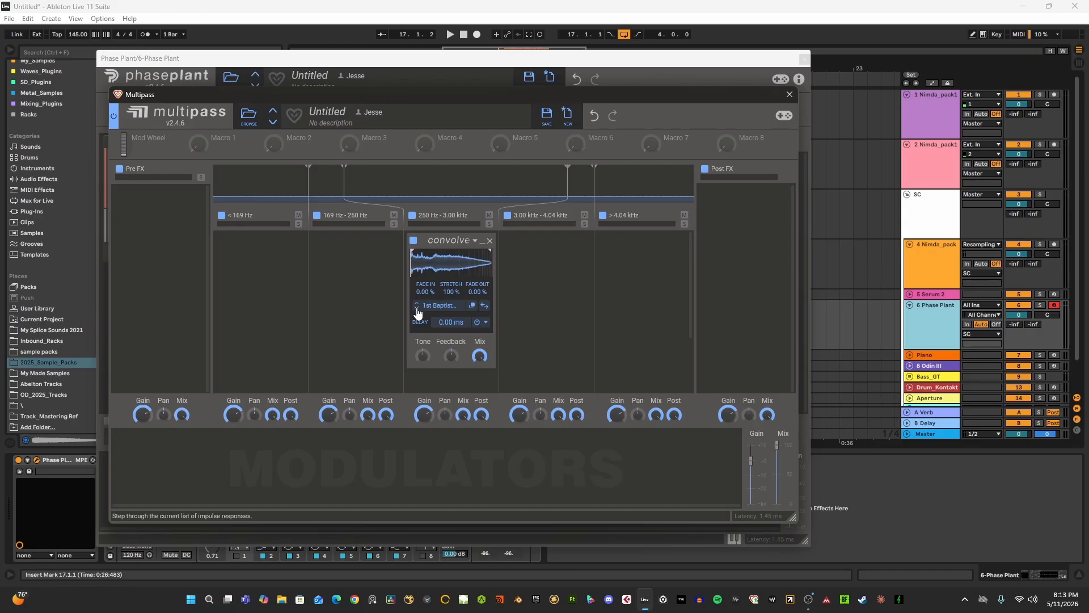
{"action": "mouse_move", "coordinate": [476, 268]}
{"action": "left_mouse_down"}
{"action": "mouse_move", "coordinate": [447, 267]}
{"action": "mouse_move", "coordinate": [461, 267]}
{"action": "left_mouse_up"}
{"action": "mouse_move", "coordinate": [469, 267]}
{"action": "left_mouse_down"}
{"action": "mouse_move", "coordinate": [437, 266]}
{"action": "mouse_move", "coordinate": [478, 258]}
{"action": "left_mouse_up"}
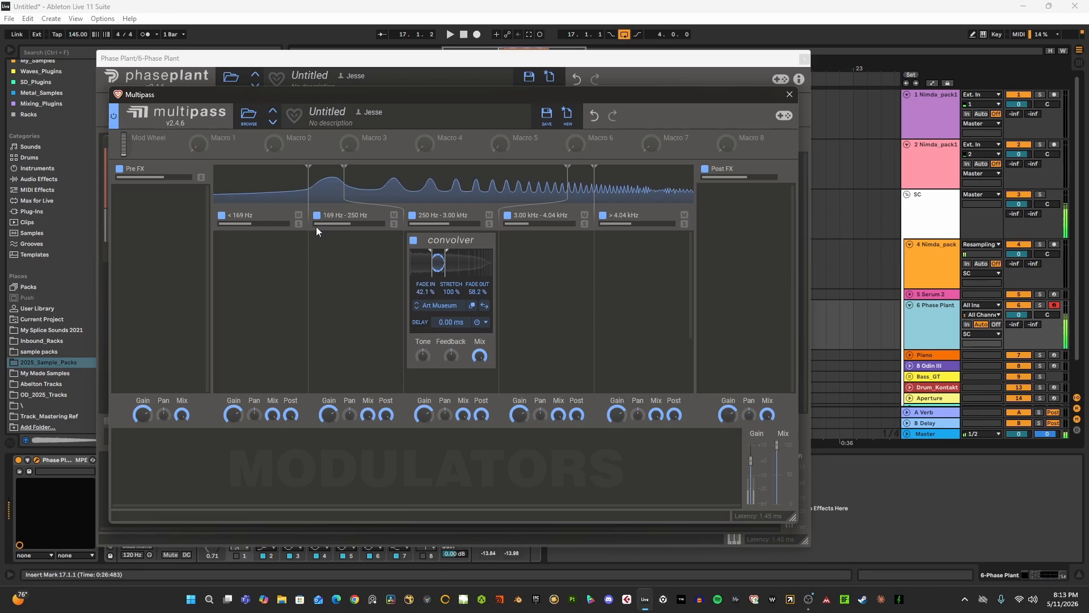
- Add an Overdrive Distortion to Multipass's Pre FX and a Disperser to its Post FX
{"action": "left_click", "coordinate": [149, 213]}
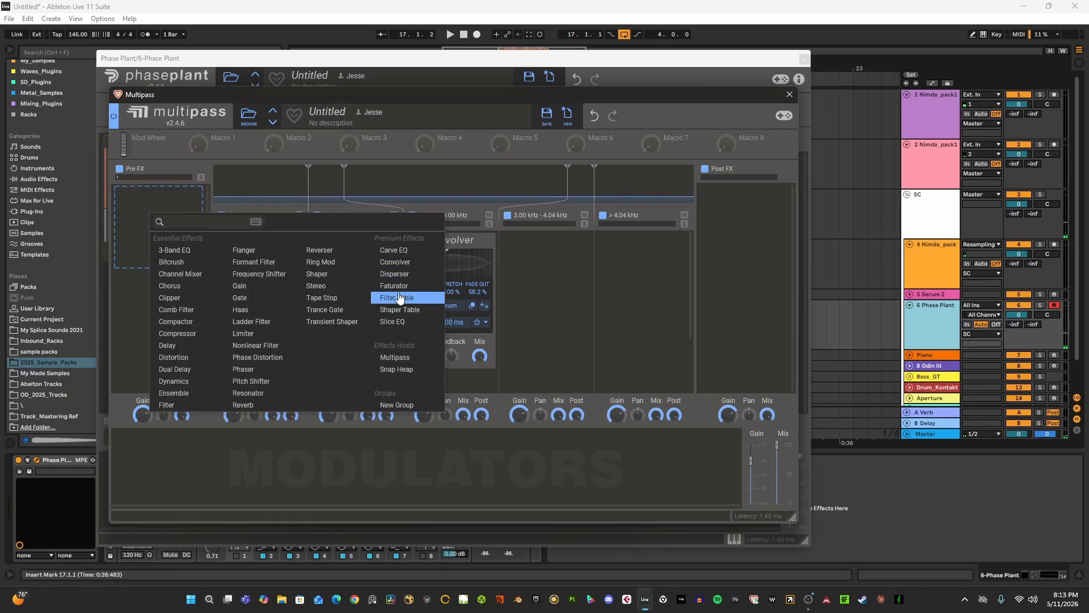
{"action": "left_click", "coordinate": [178, 359]}
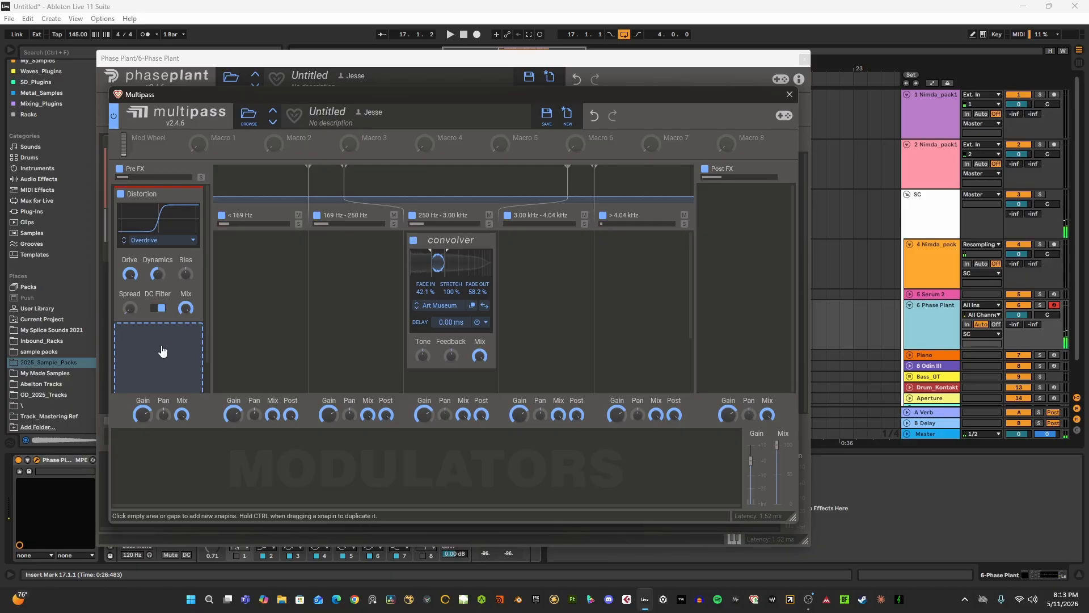
{"action": "left_click", "coordinate": [737, 205]}
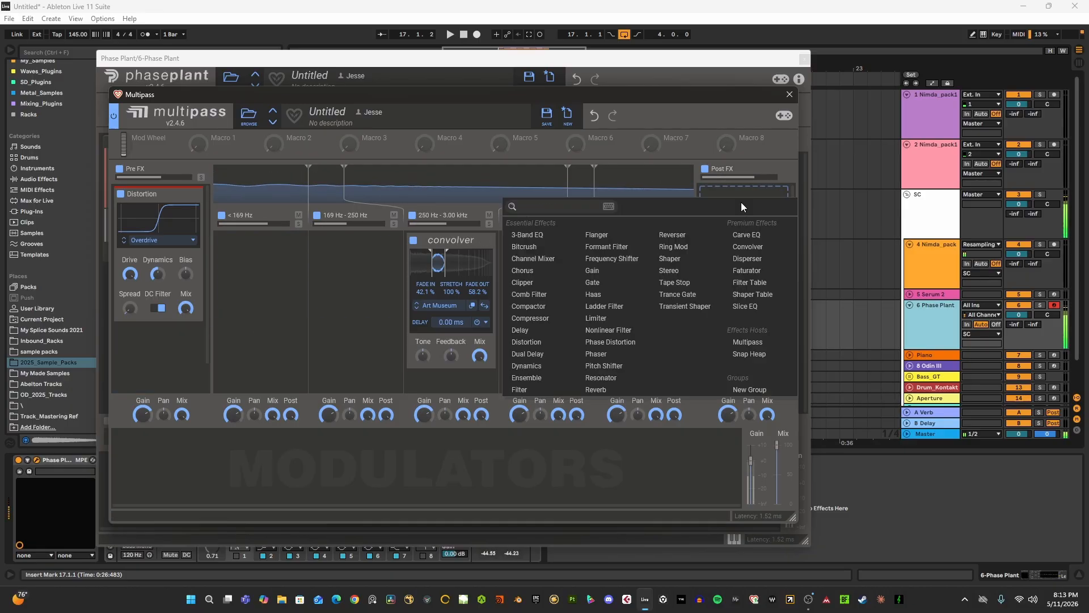
{"action": "left_click", "coordinate": [747, 259]}
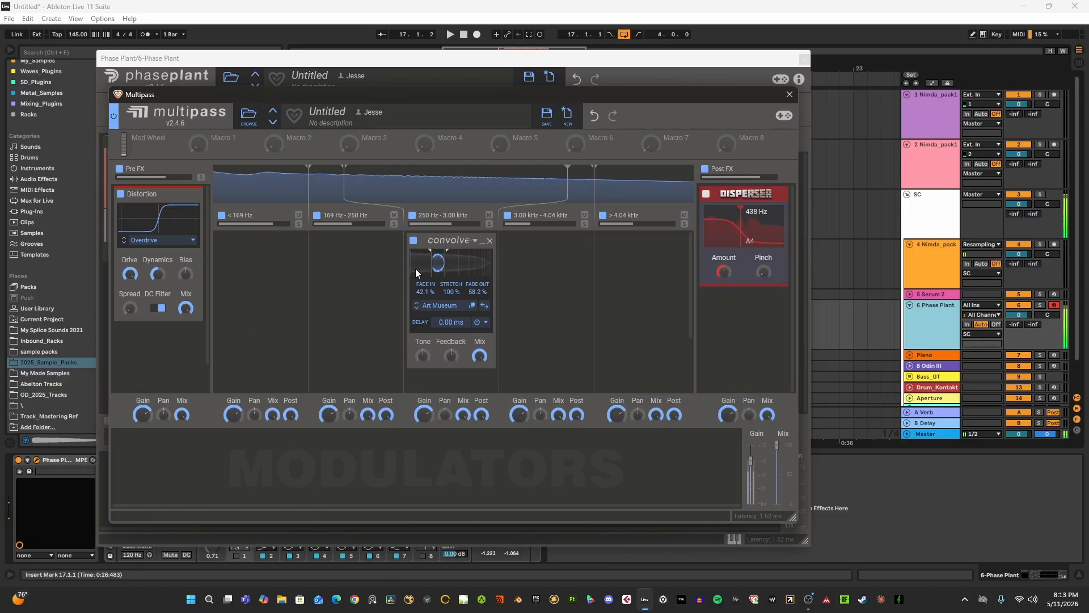
- Apply a sample editor operation to the Convolver's Art Museum impulse response and close the editor
{"action": "left_click", "coordinate": [472, 305]}
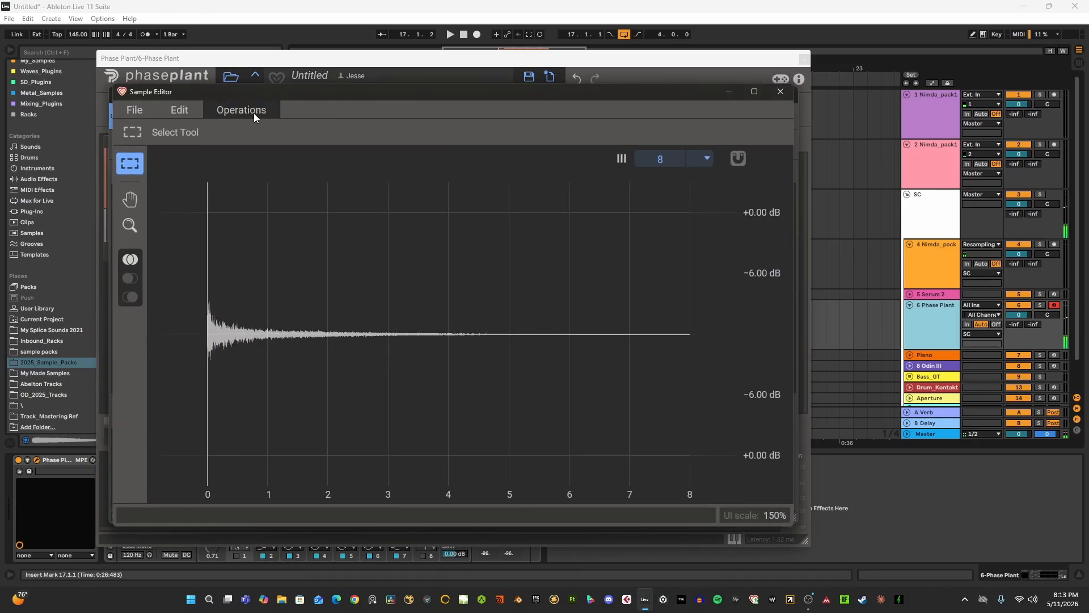
{"action": "left_click", "coordinate": [253, 113]}
{"action": "left_click", "coordinate": [273, 183]}
{"action": "left_click", "coordinate": [780, 91]}
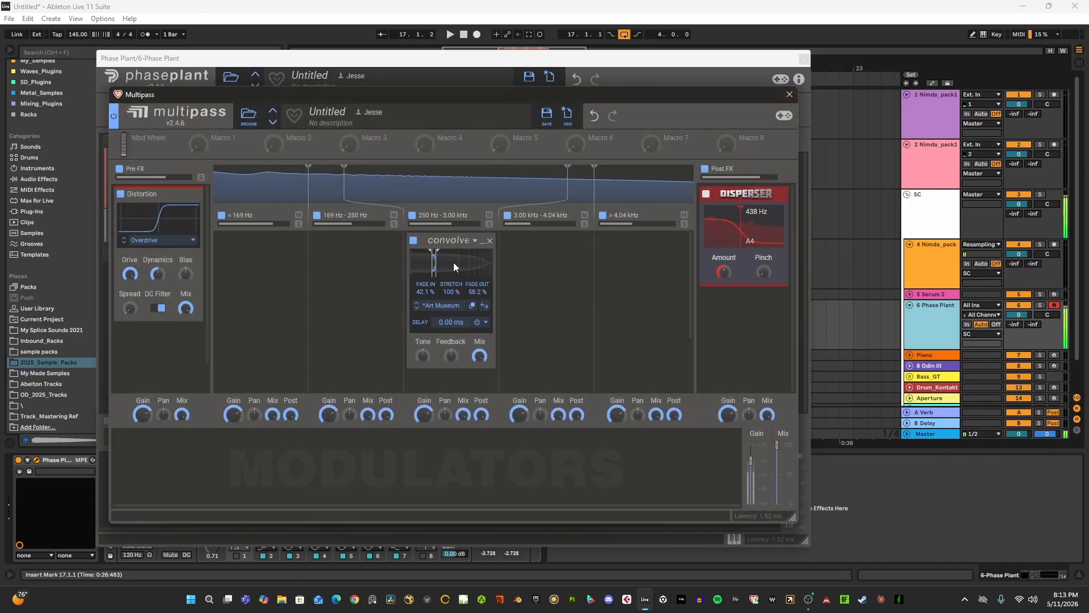
- Close the Multipass and Phase Plant windows and fold the 6 Phase Plant track
{"action": "left_click", "coordinate": [790, 91]}
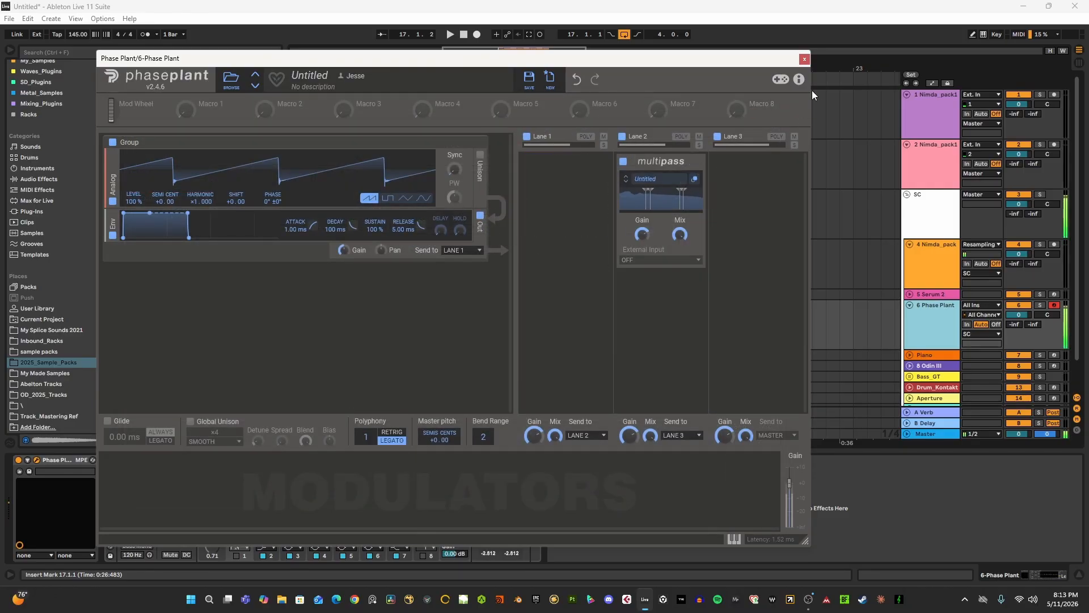
{"action": "left_click", "coordinate": [805, 58]}
{"action": "scroll", "coordinate": [630, 289], "scroll_direction": "down", "scroll_amount": 1}
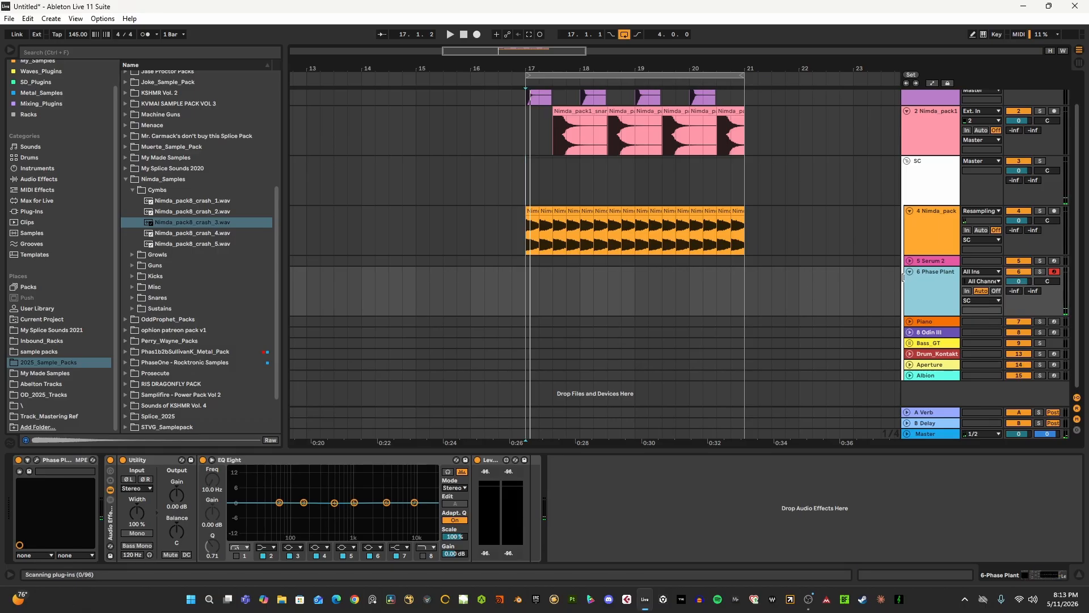
{"action": "left_click", "coordinate": [909, 271]}
- Unfold the Piano track, audition The Gentleman in Kontakt, close the instrument window and fold the track
{"action": "left_click", "coordinate": [924, 316]}
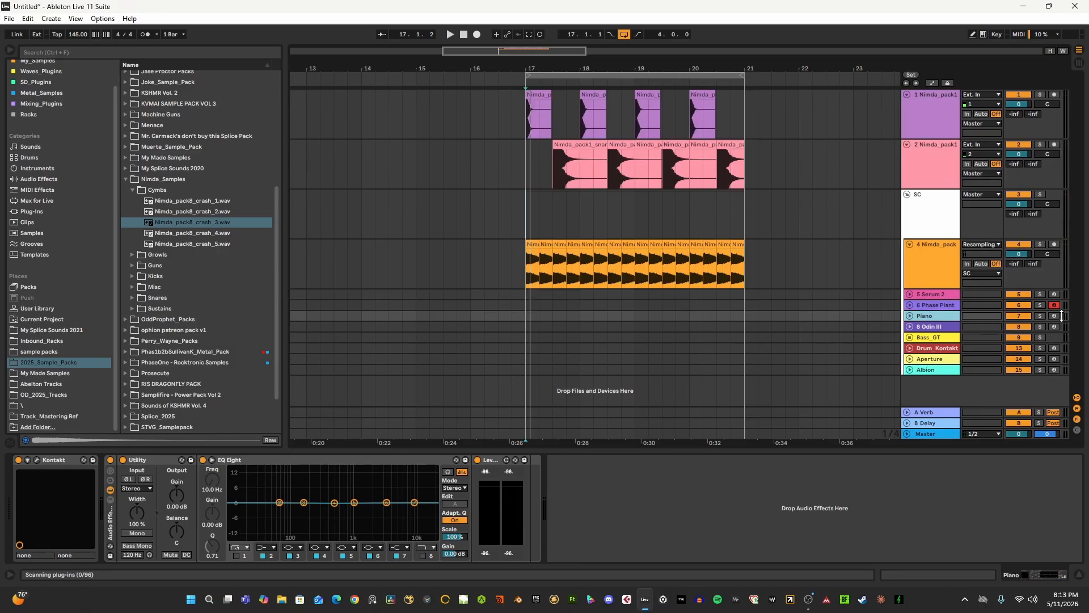
{"action": "left_click", "coordinate": [910, 317]}
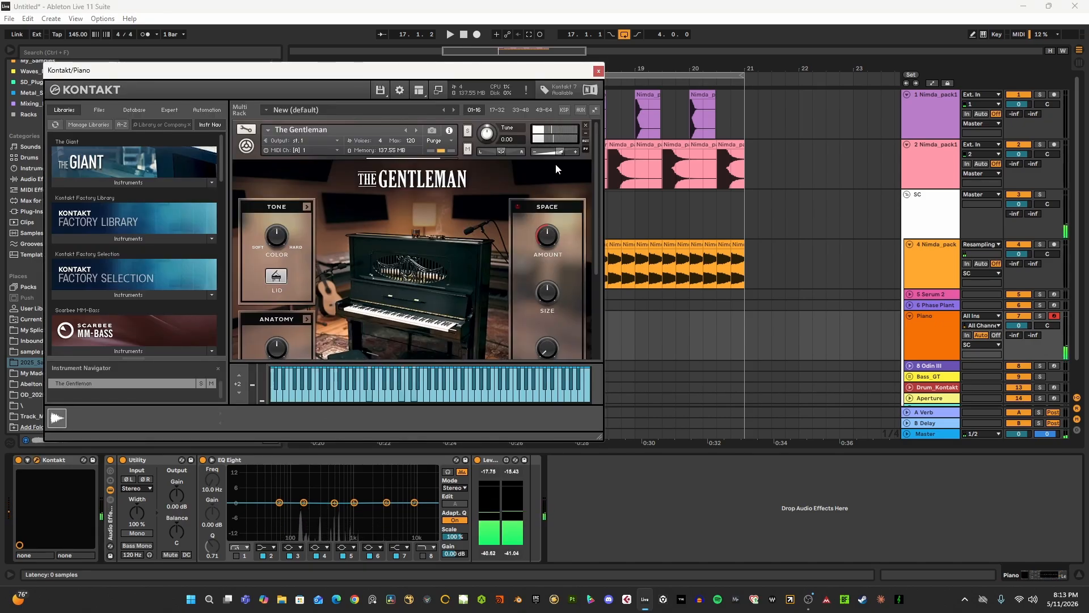
{"action": "left_click", "coordinate": [598, 71]}
{"action": "scroll", "coordinate": [868, 308], "scroll_direction": "down", "scroll_amount": 1}
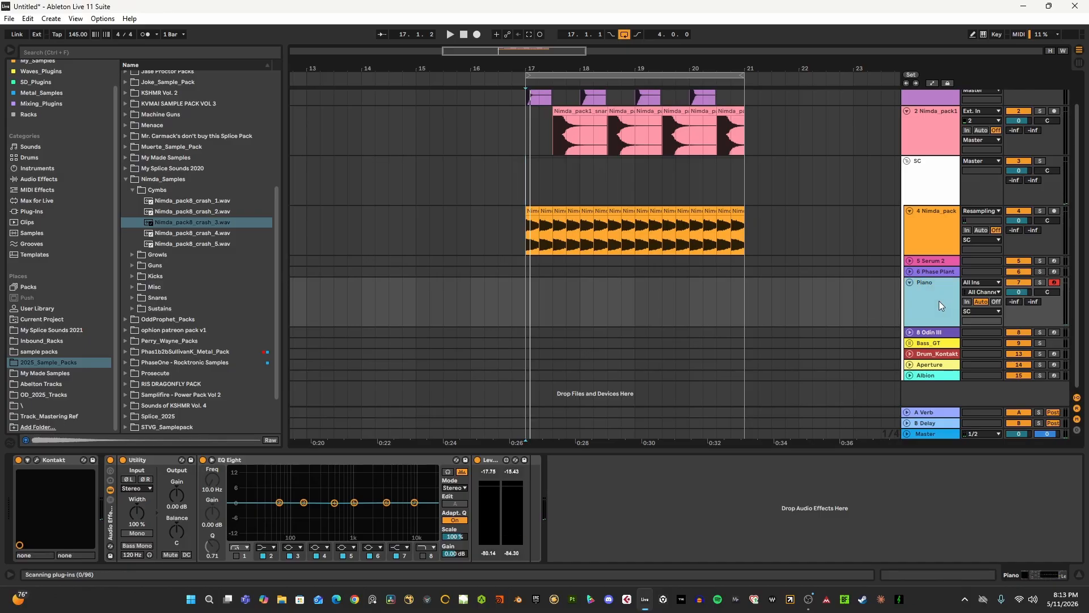
{"action": "left_click", "coordinate": [909, 282]}
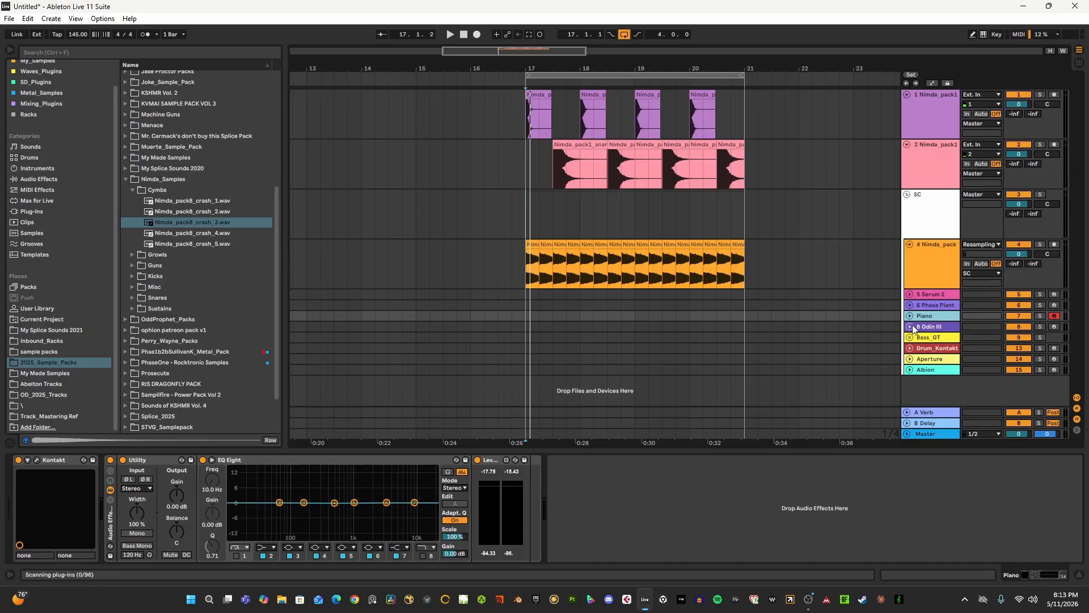
- Select the 8 Odin III track and audition its synth sound, leaving the track folded
{"action": "left_click", "coordinate": [940, 329]}
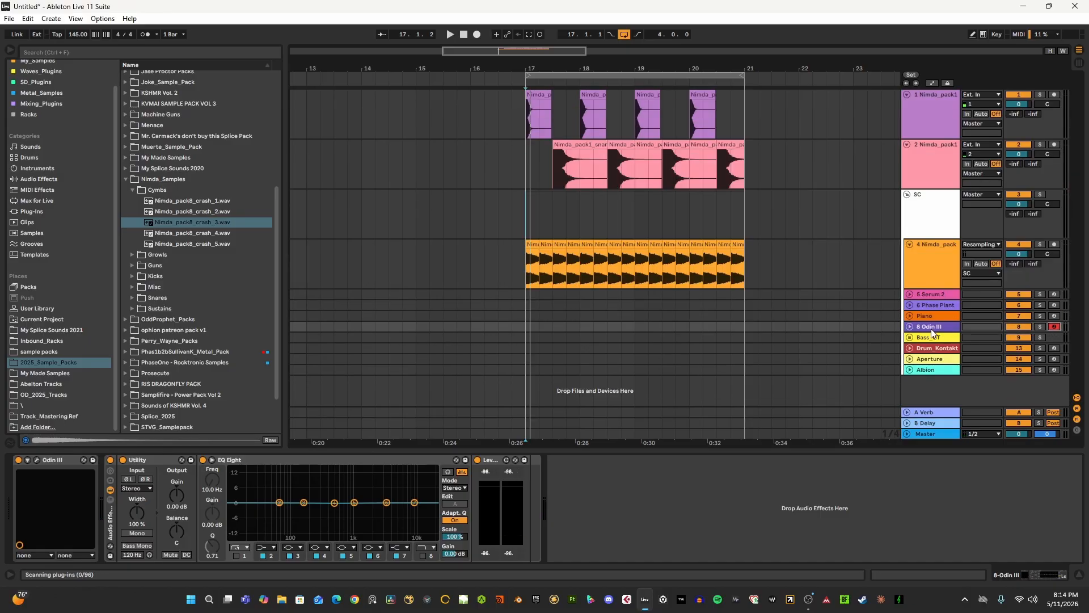
{"action": "left_click", "coordinate": [910, 326]}
{"action": "left_click", "coordinate": [910, 327]}
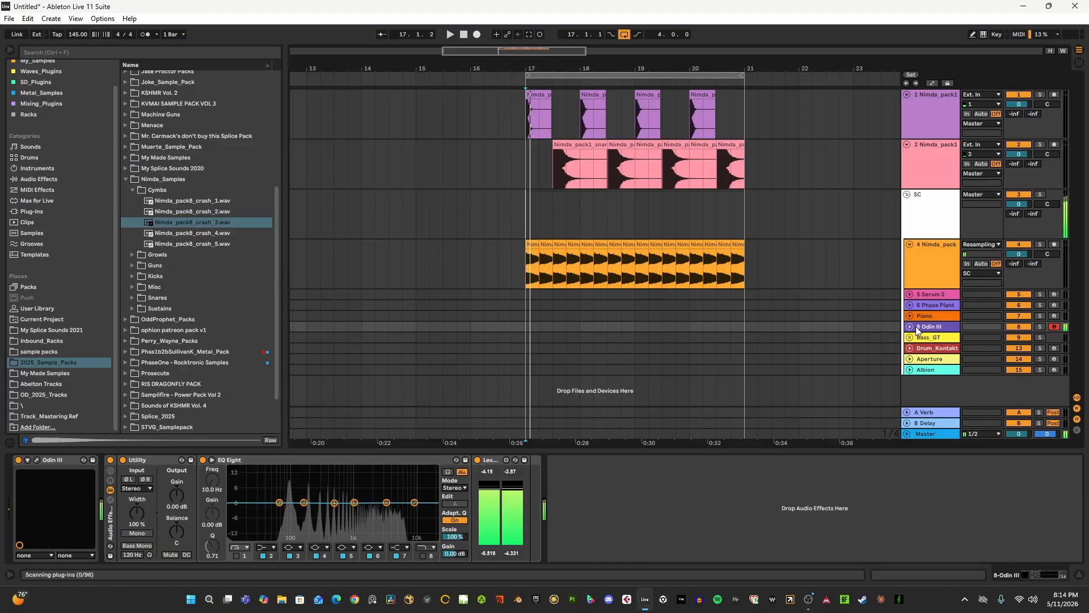
- Unfold the Bass_GT group, audition its Really_Good_Bass_GT tracks 11 and 12 by arming each in turn, and fold the group
{"action": "left_click", "coordinate": [910, 338]}
{"action": "scroll", "coordinate": [919, 344], "scroll_direction": "down", "scroll_amount": 2}
{"action": "left_click", "coordinate": [922, 299]}
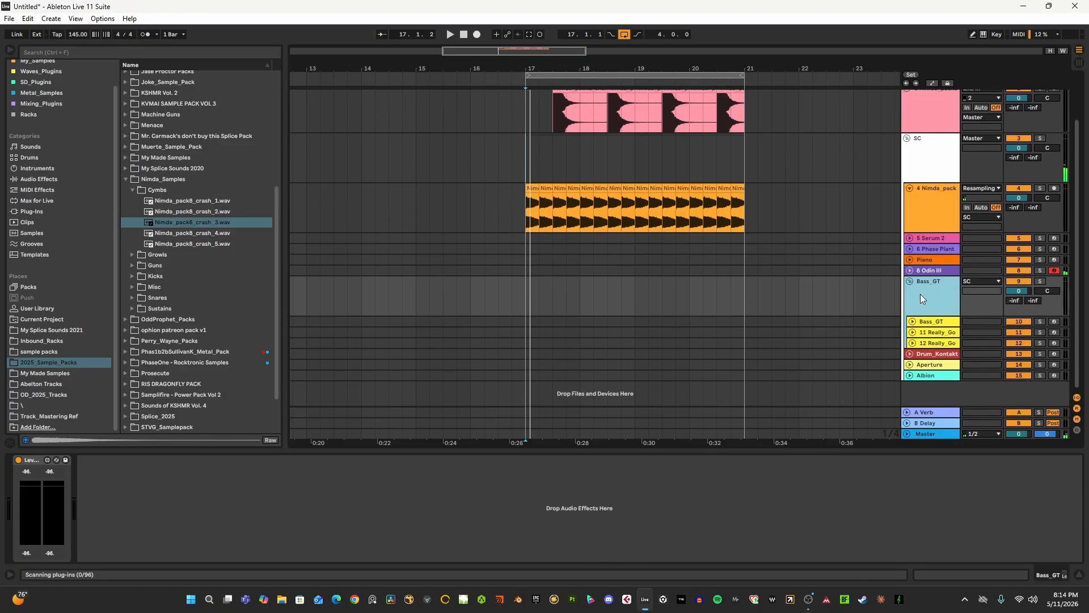
{"action": "left_click", "coordinate": [933, 322]}
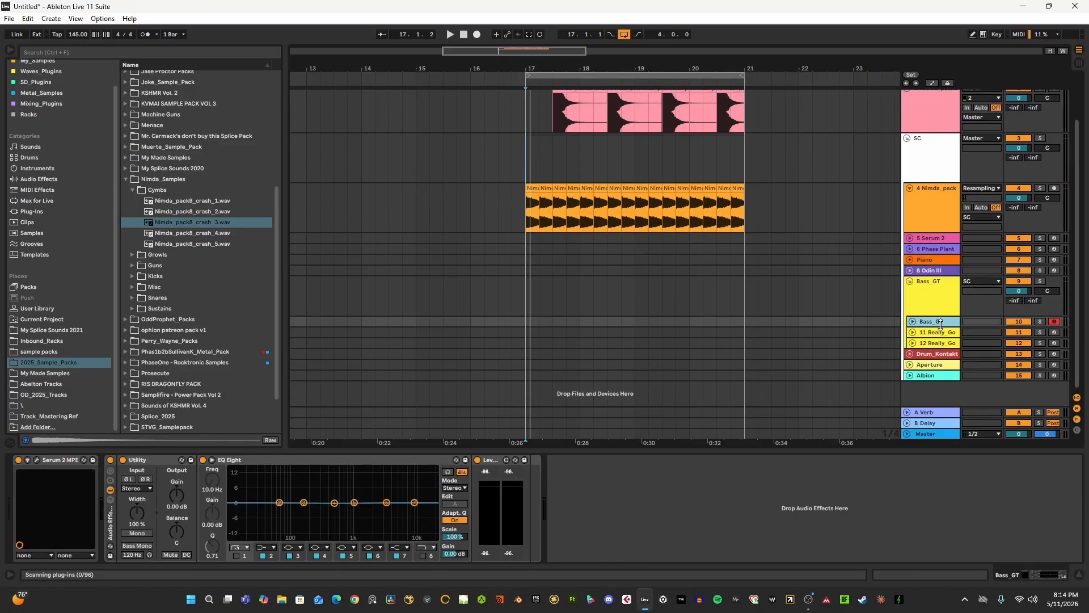
{"action": "left_click", "coordinate": [932, 333]}
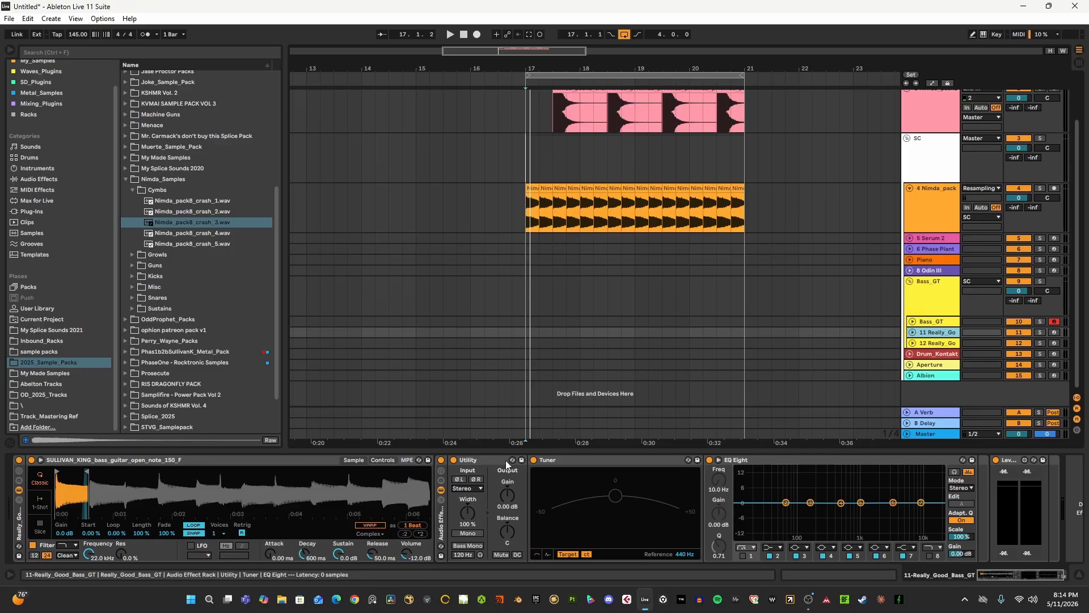
{"action": "left_click", "coordinate": [1053, 333]}
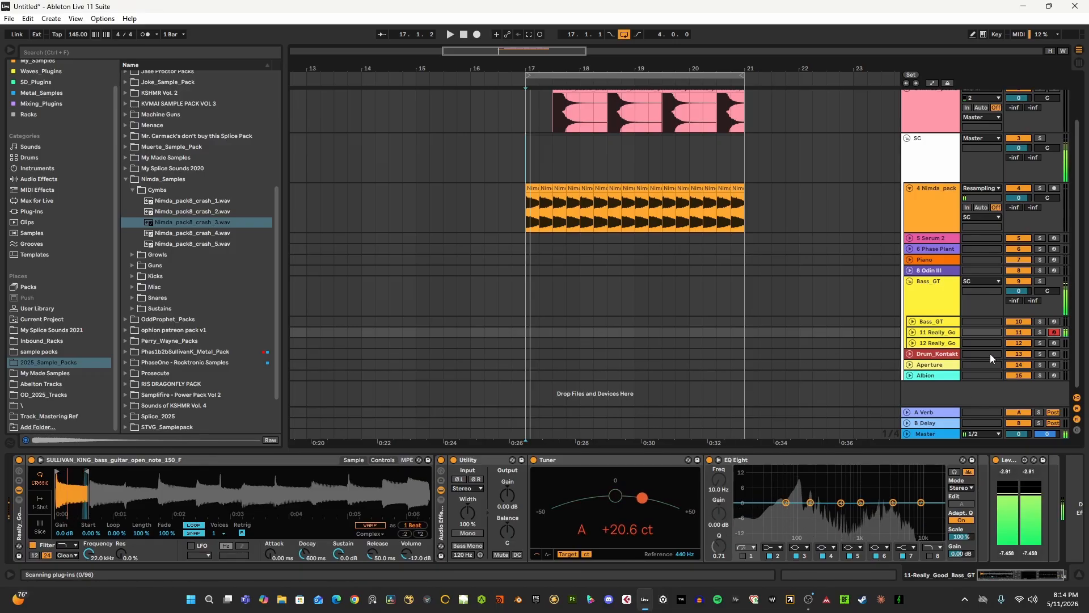
{"action": "left_click", "coordinate": [939, 341]}
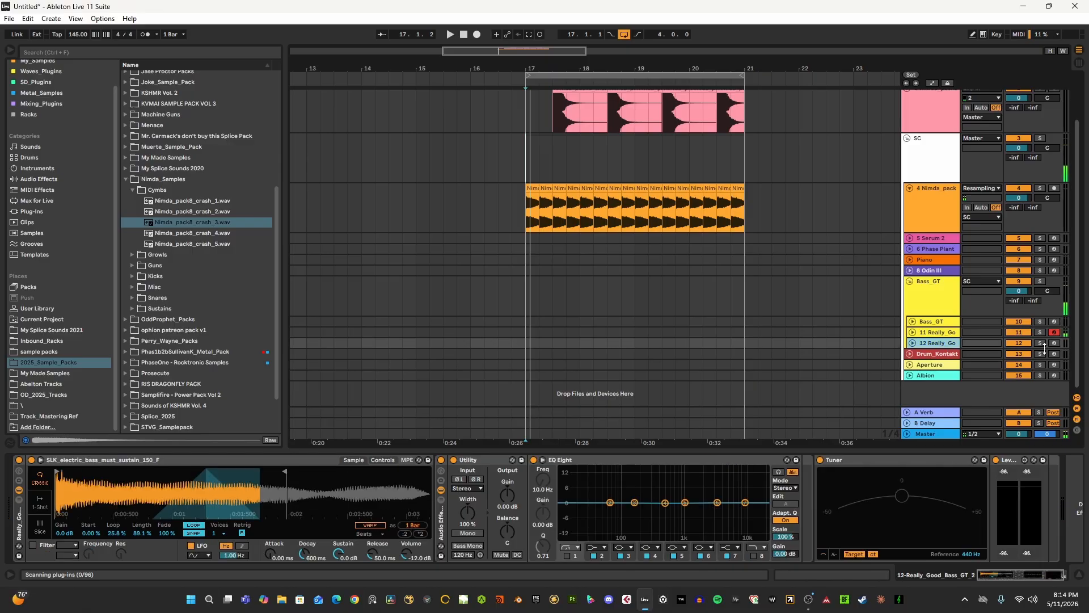
{"action": "left_click", "coordinate": [1055, 344]}
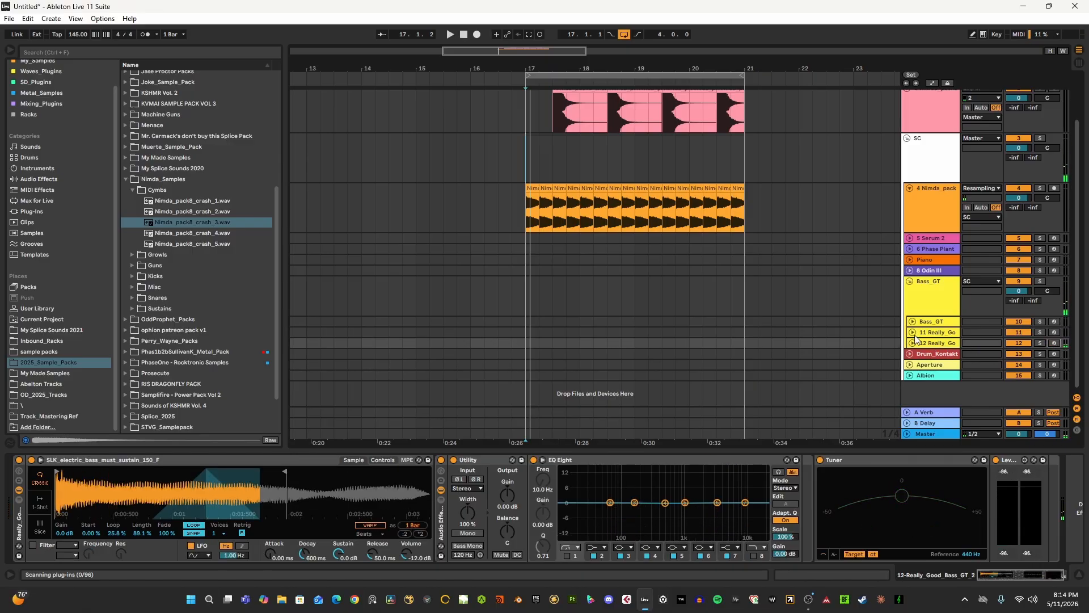
{"action": "left_click", "coordinate": [909, 281]}
- Unfold the Drum_Kontakt track and arm it for recording
{"action": "left_click", "coordinate": [909, 350]}
{"action": "left_click", "coordinate": [910, 349]}
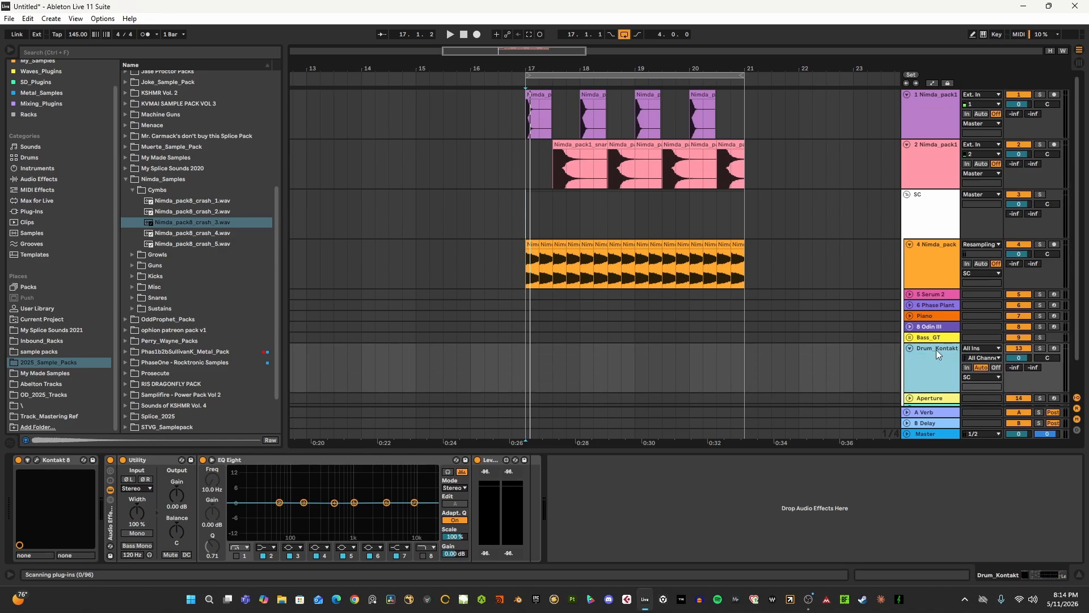
{"action": "scroll", "coordinate": [935, 350], "scroll_direction": "down", "scroll_amount": 2}
{"action": "left_click", "coordinate": [1053, 314]}
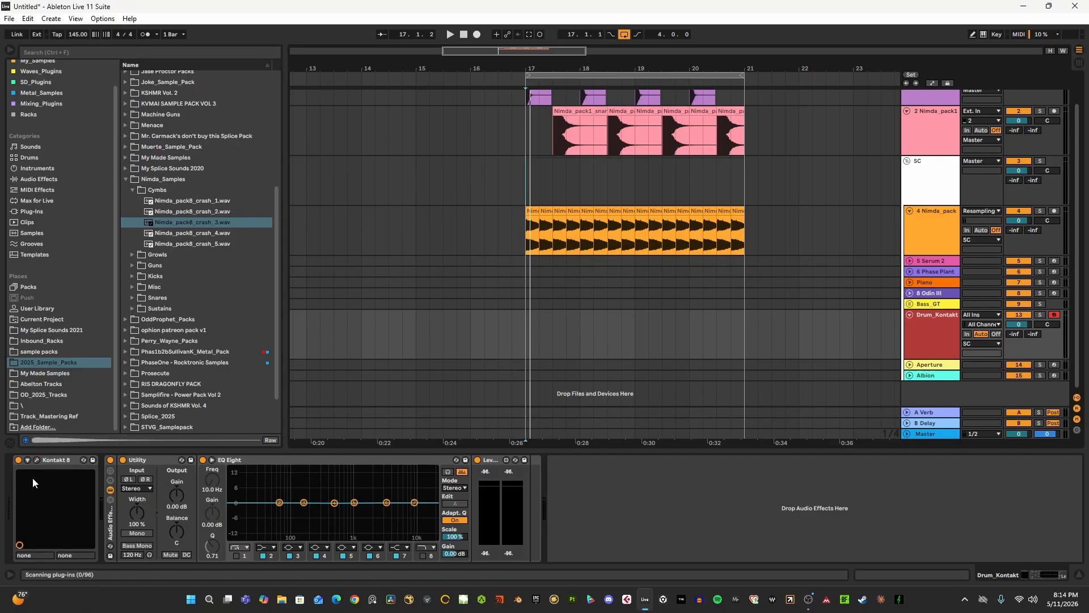
- Open the Drum_Kontakt track's Kontakt 8 instrument, audition several Krimh Drums Free sounds on its keyboard and close the window
{"action": "left_click", "coordinate": [36, 463]}
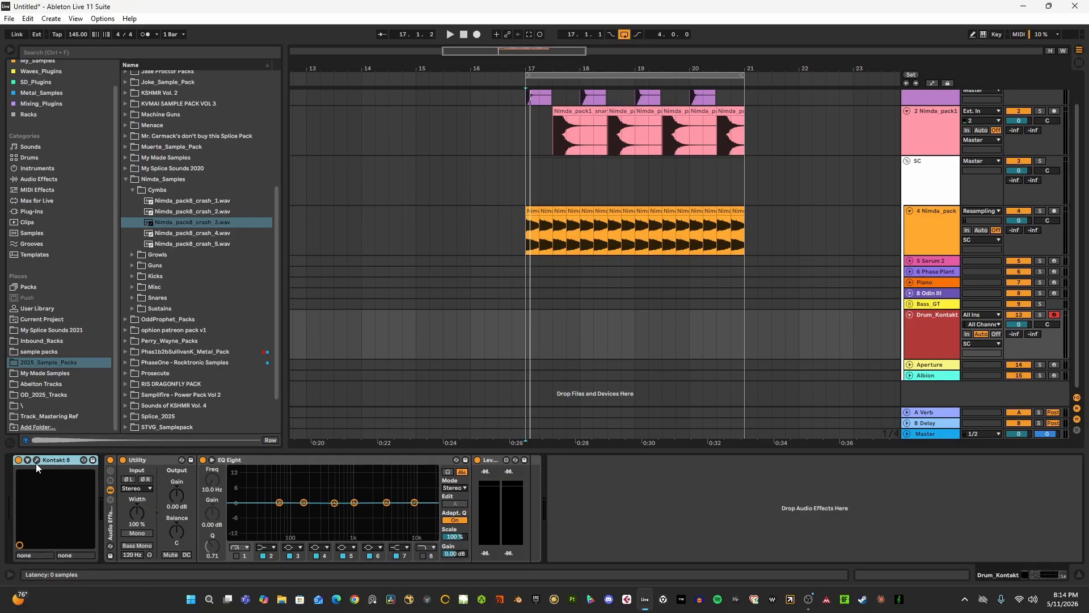
{"action": "left_click", "coordinate": [36, 459]}
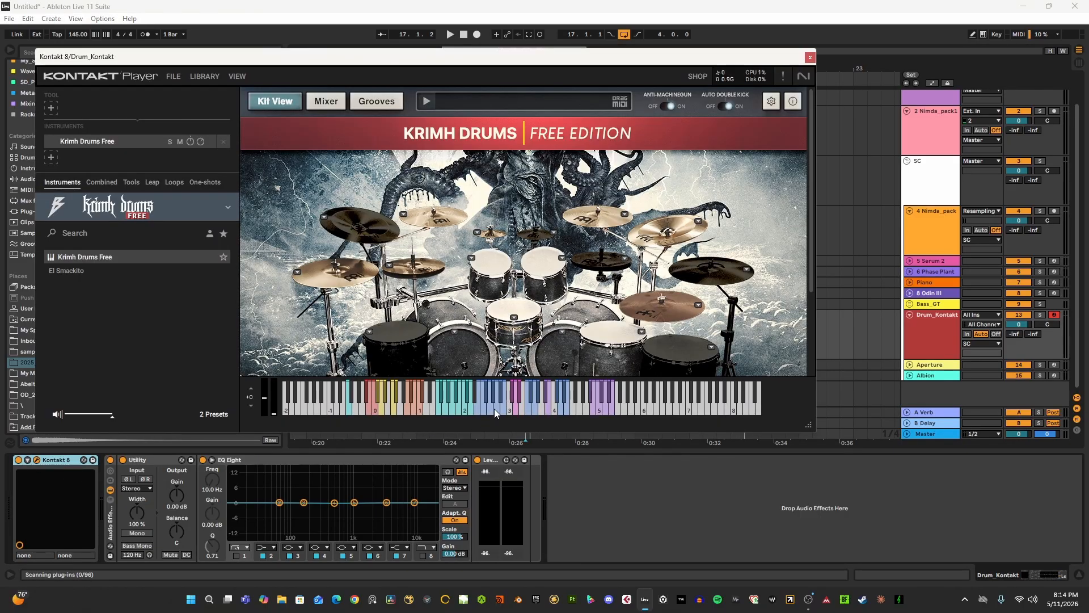
{"action": "left_click", "coordinate": [558, 410]}
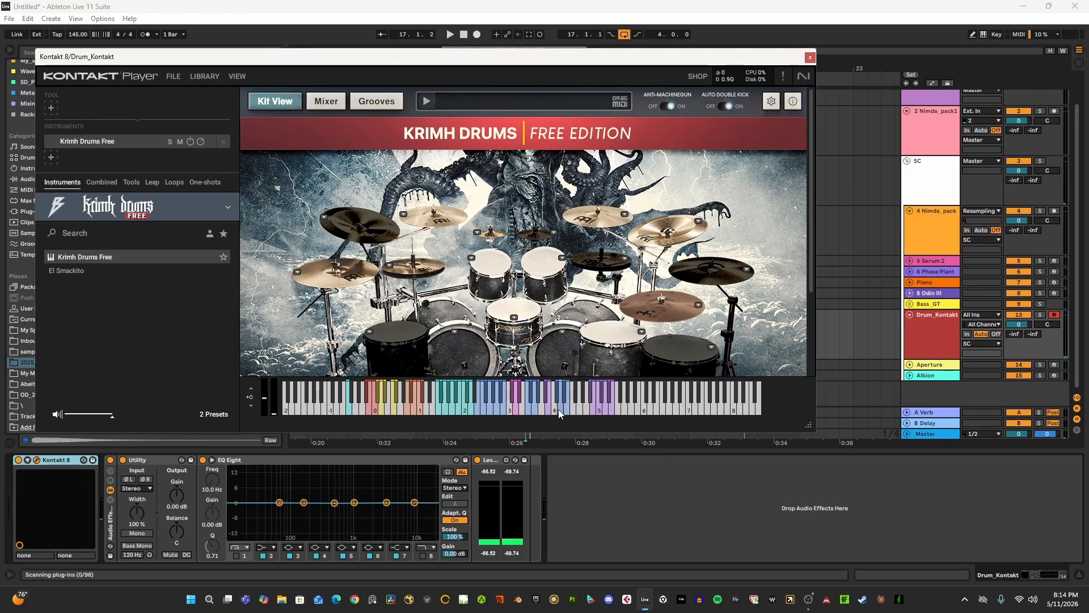
{"action": "left_click", "coordinate": [498, 406]}
{"action": "left_click", "coordinate": [485, 408]}
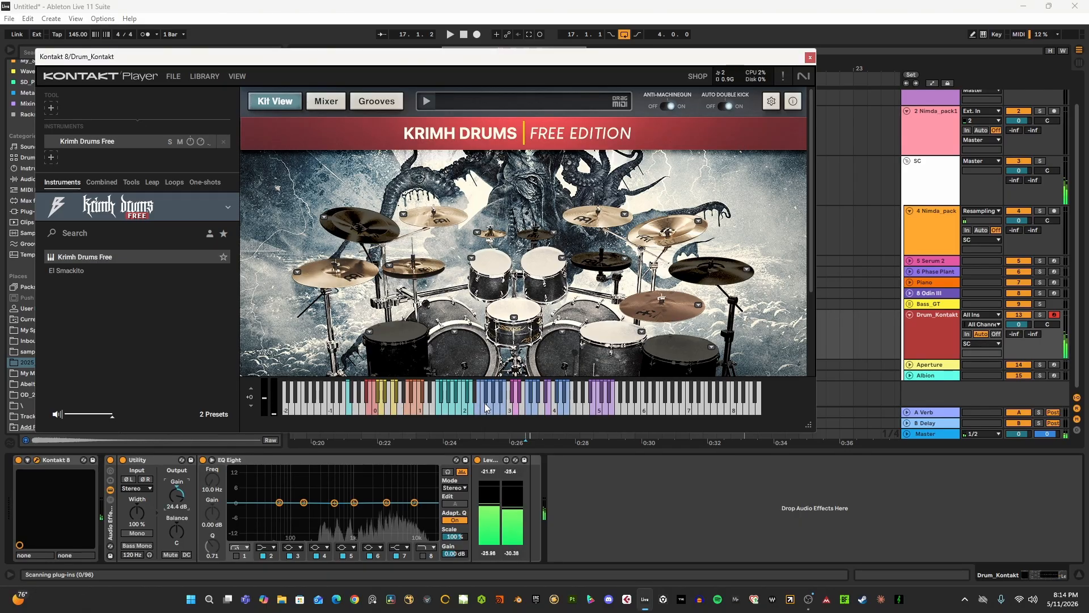
{"action": "left_click", "coordinate": [499, 407]}
{"action": "left_click", "coordinate": [485, 406]}
{"action": "left_click", "coordinate": [479, 406]}
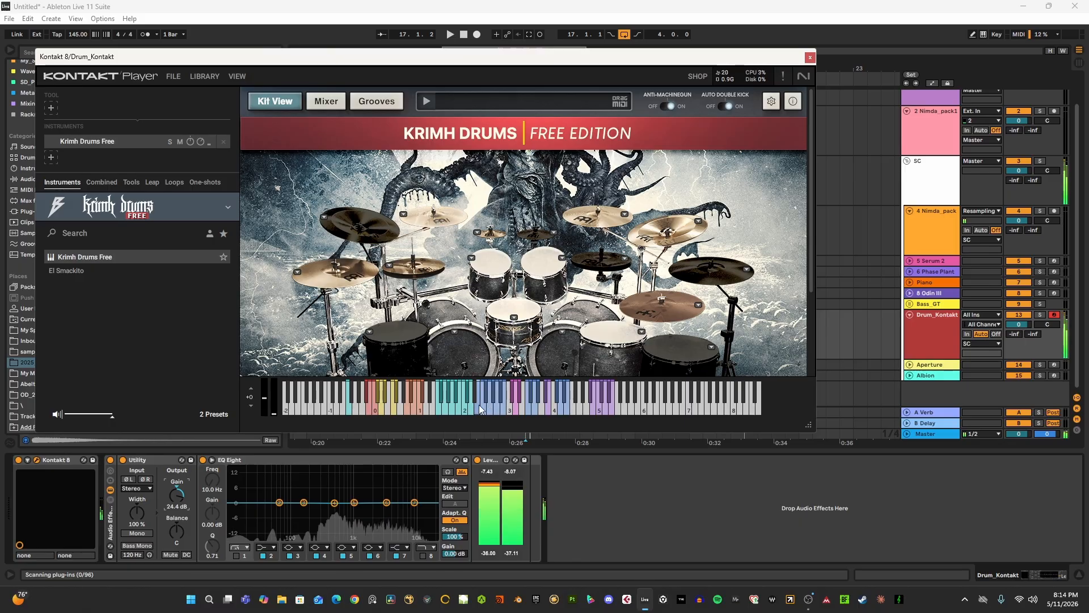
{"action": "left_click", "coordinate": [810, 57]}
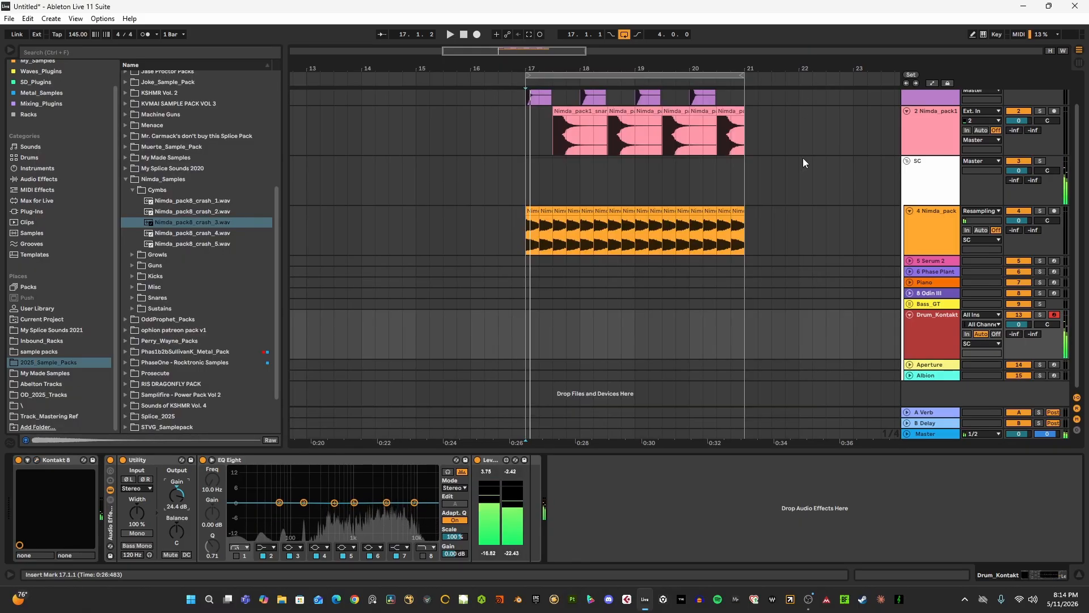
- Fold the Drum_Kontakt track, then unfold the Aperture track and arm it for recording
{"action": "double_click", "coordinate": [921, 315]}
{"action": "double_click", "coordinate": [920, 359]}
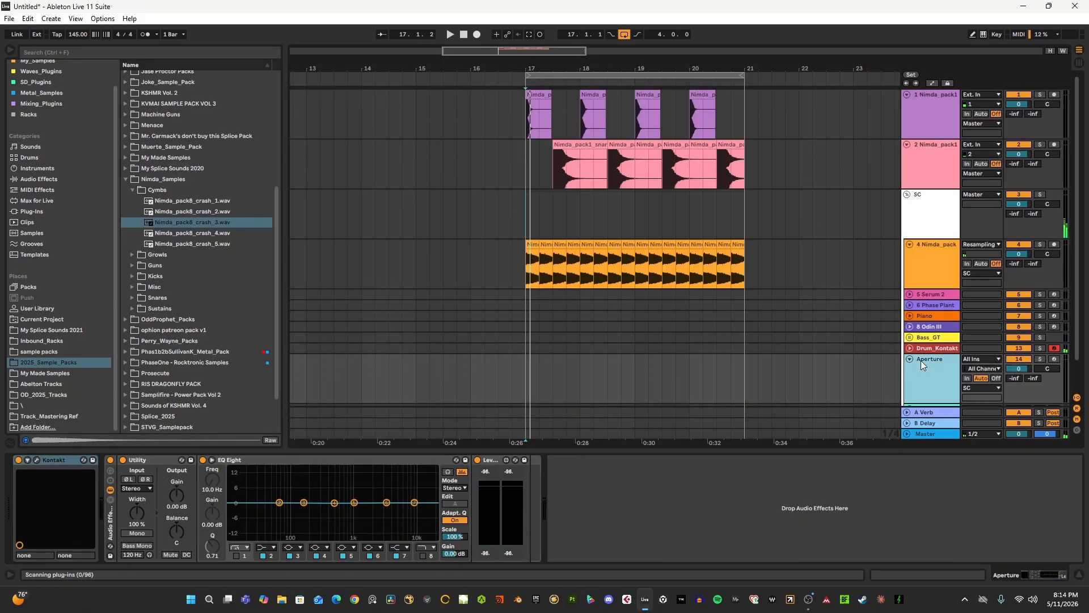
{"action": "scroll", "coordinate": [924, 362], "scroll_direction": "down", "scroll_amount": 2}
{"action": "left_click", "coordinate": [1053, 325]}
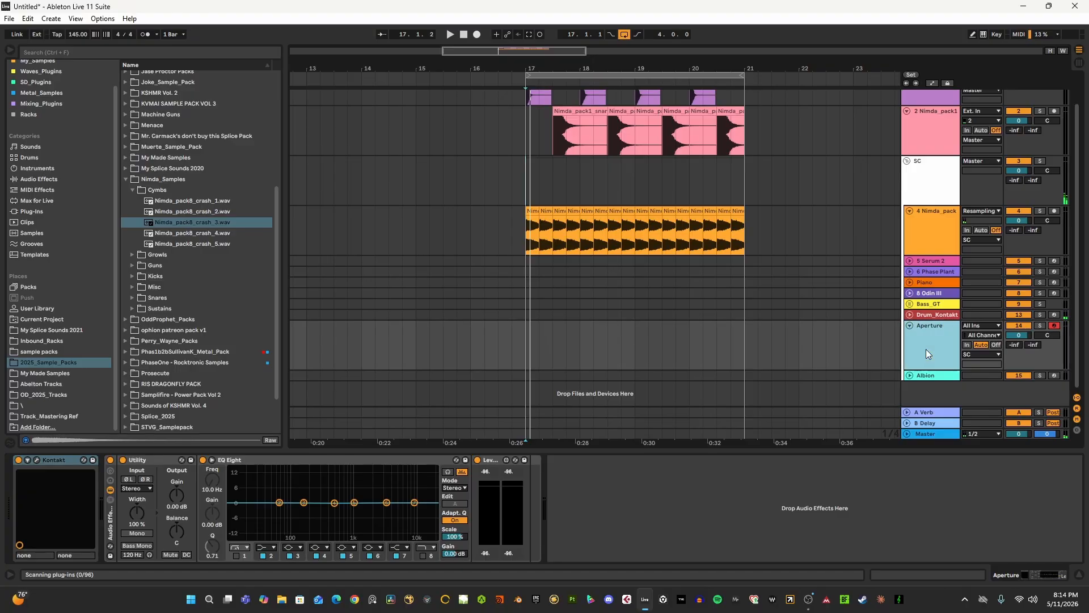
- Fold the Aperture track and briefly unfold the Albion track, leaving both folded
{"action": "double_click", "coordinate": [920, 373]}
{"action": "double_click", "coordinate": [913, 311]}
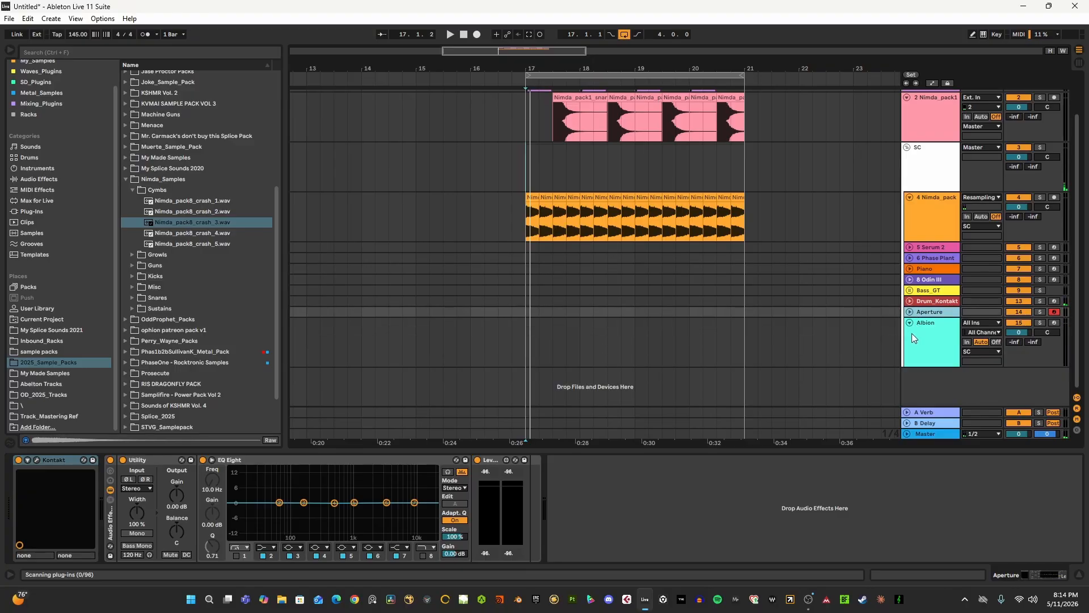
{"action": "double_click", "coordinate": [912, 334]}
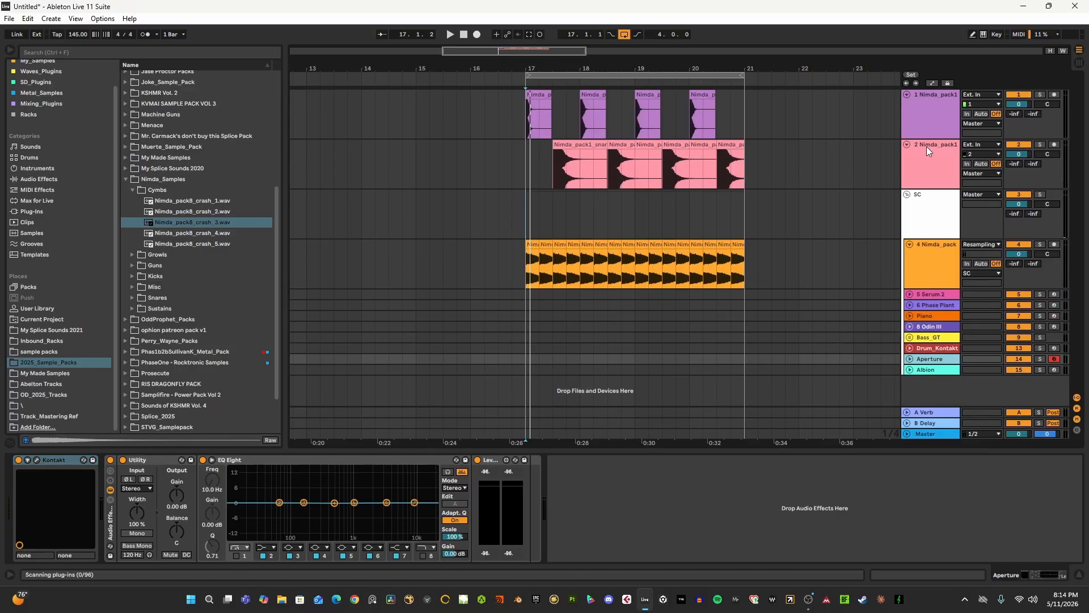
- Select the Nimda kick, snare and crash tracks in turn to view their device chains
{"action": "left_click", "coordinate": [926, 112]}
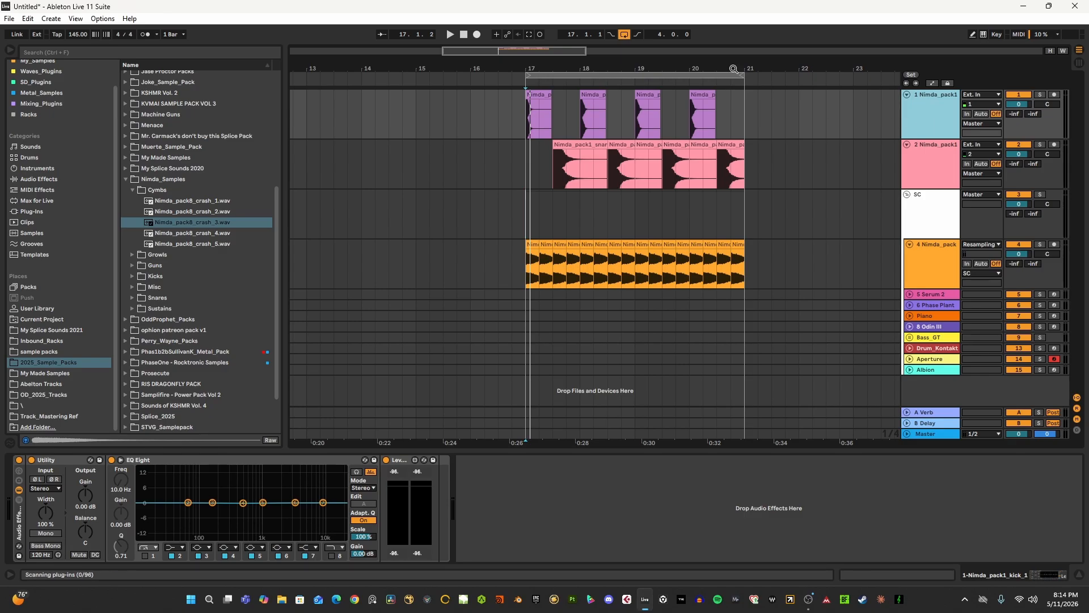
{"action": "left_click_drag", "start_coordinate": [732, 69], "coordinate": [662, 69]}
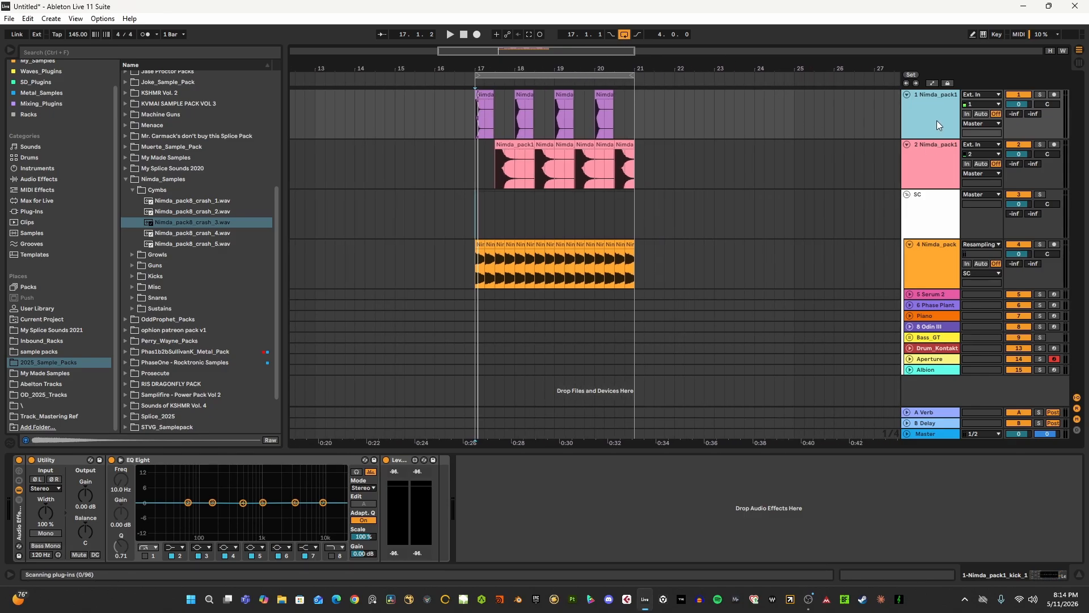
{"action": "left_click", "coordinate": [924, 158]}
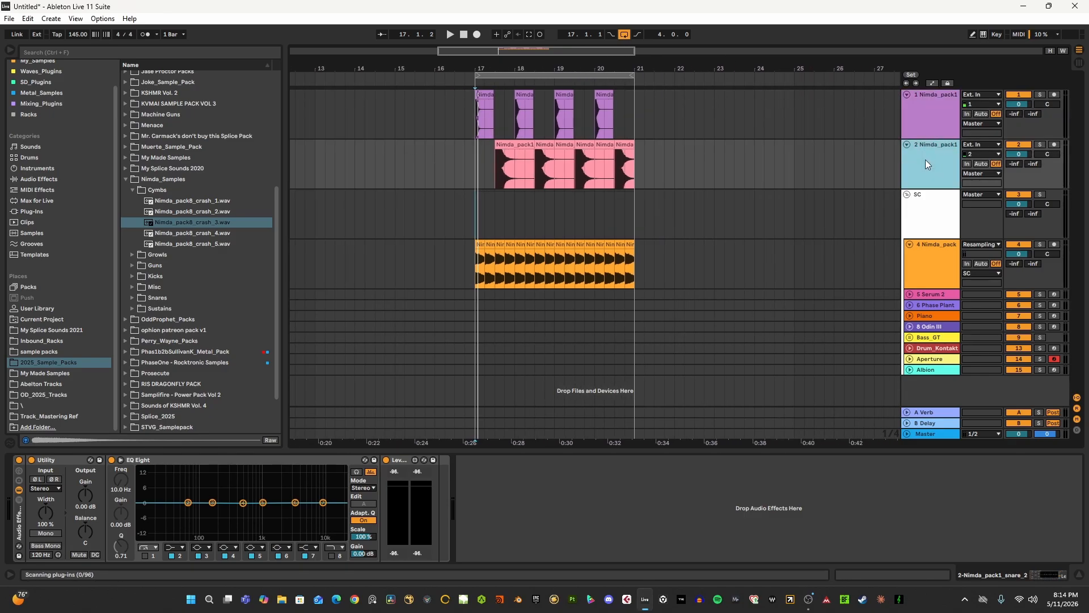
{"action": "left_click", "coordinate": [928, 247]}
{"action": "left_click_drag", "start_coordinate": [530, 71], "coordinate": [480, 70]}
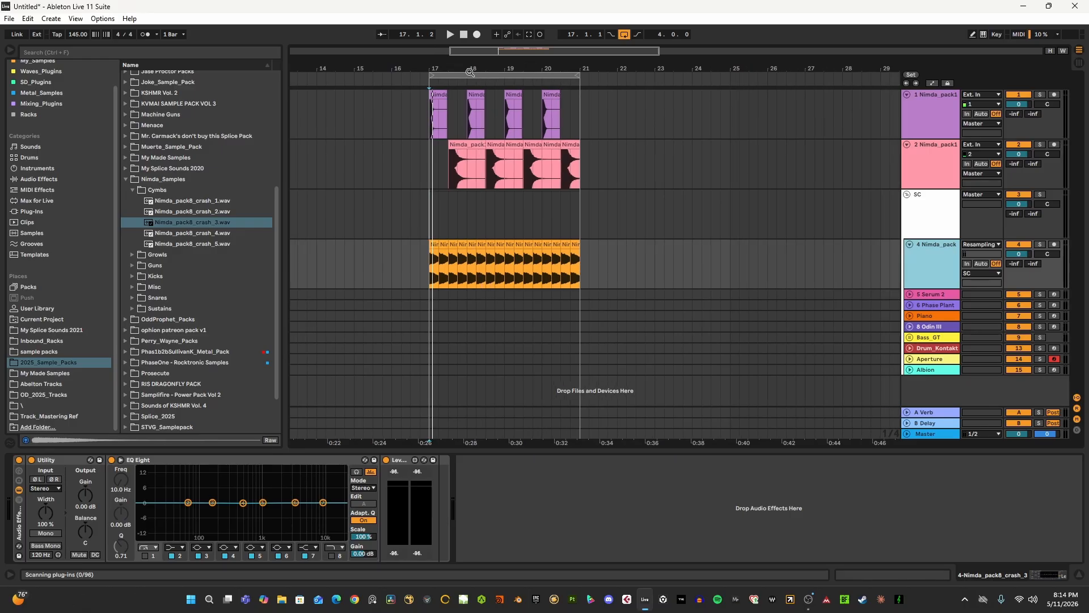
- Collapse the Nimda_Samples folder and preview Cymbs_Loop.wav from the Cymbs folder of Perry_Wayne_Packs in 2025_Sample_Packs
{"action": "scroll", "coordinate": [196, 255], "scroll_direction": "down", "scroll_amount": 1}
{"action": "left_click", "coordinate": [37, 352]}
{"action": "left_click", "coordinate": [42, 372]}
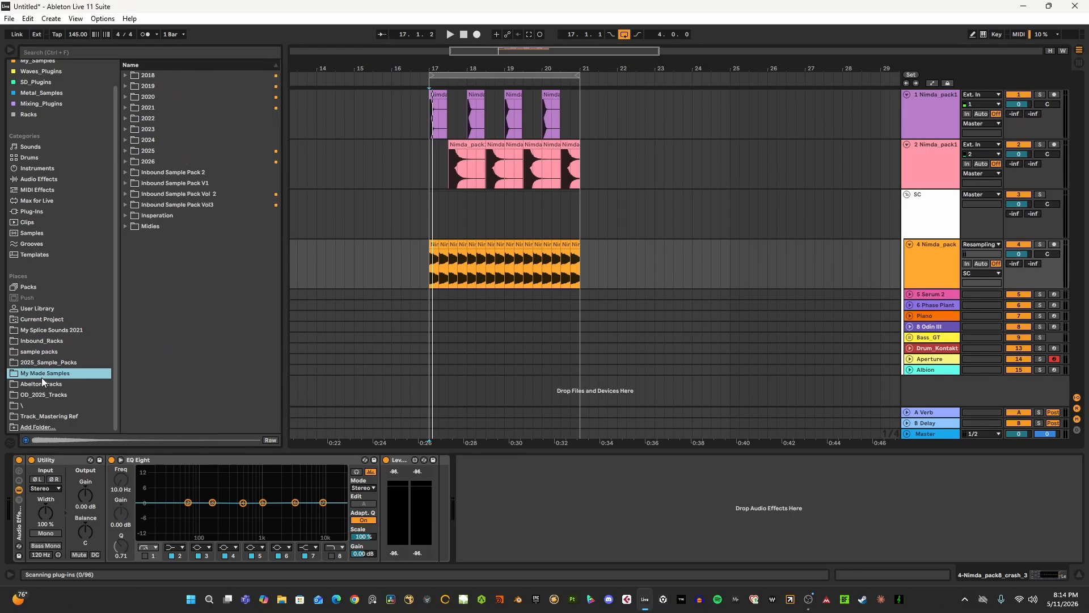
{"action": "left_click", "coordinate": [65, 362]}
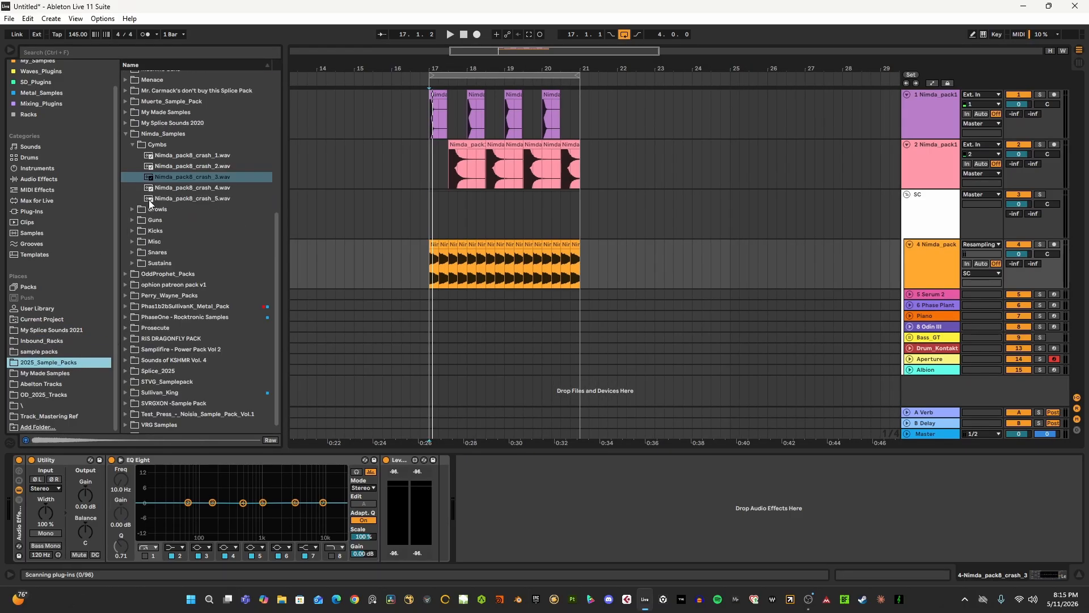
{"action": "left_click", "coordinate": [131, 144]}
{"action": "left_click", "coordinate": [125, 180]}
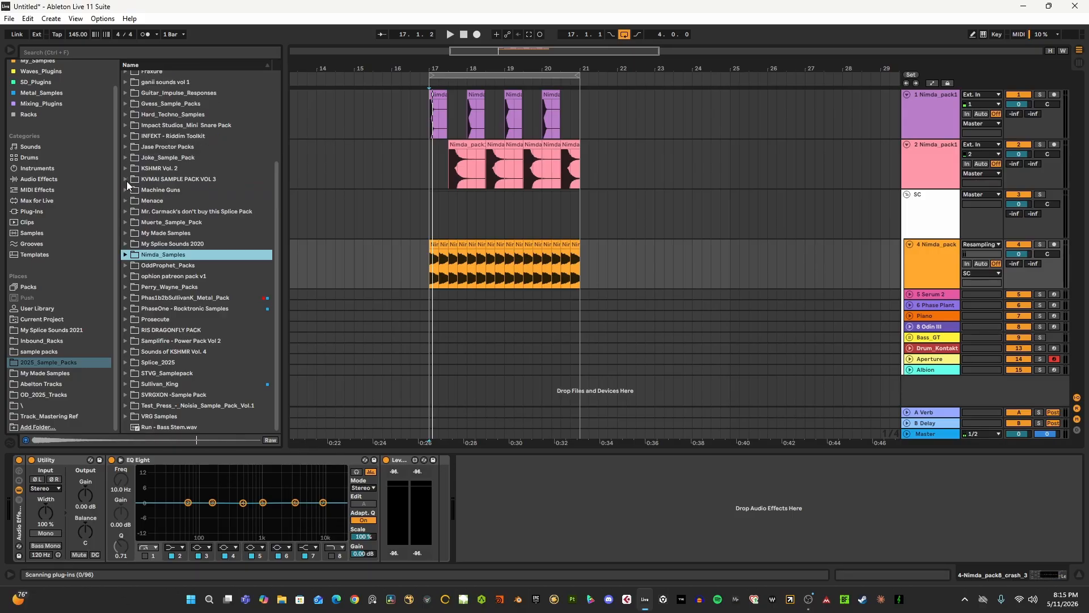
{"action": "left_click", "coordinate": [125, 287]}
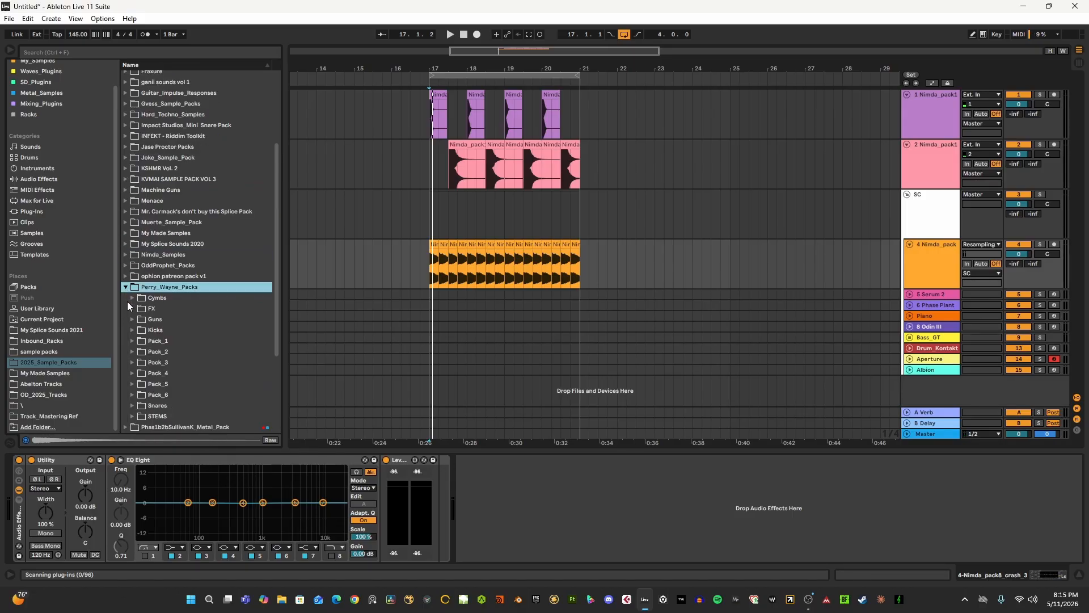
{"action": "left_click", "coordinate": [132, 297]}
{"action": "left_click", "coordinate": [146, 319]}
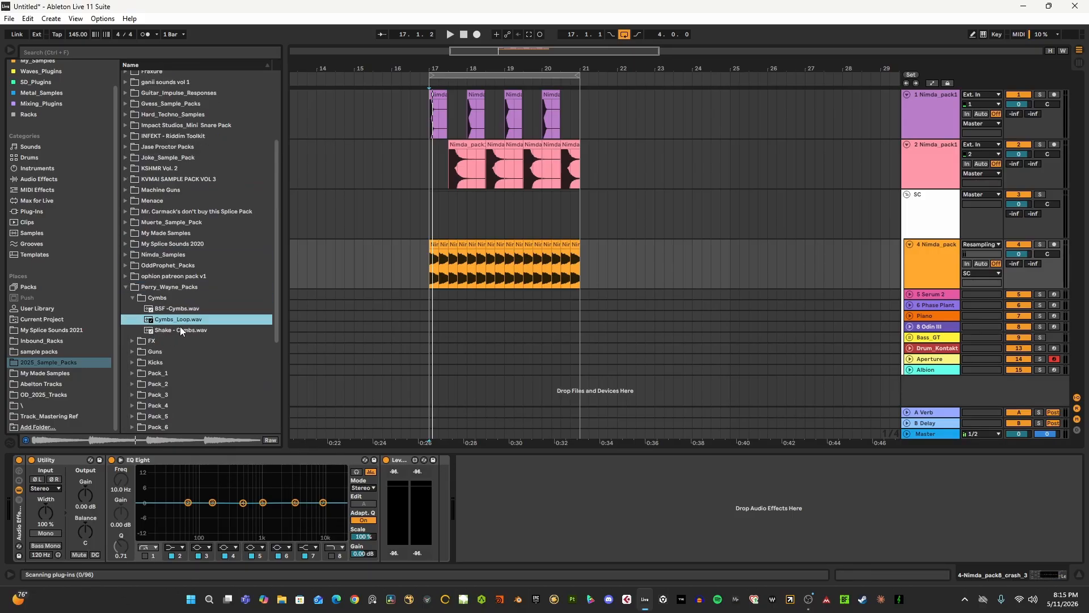
- Insert a new audio track below the 4 Nimda_pack8_crash track in the SC group and select its Utility device
{"action": "left_click", "coordinate": [932, 277]}
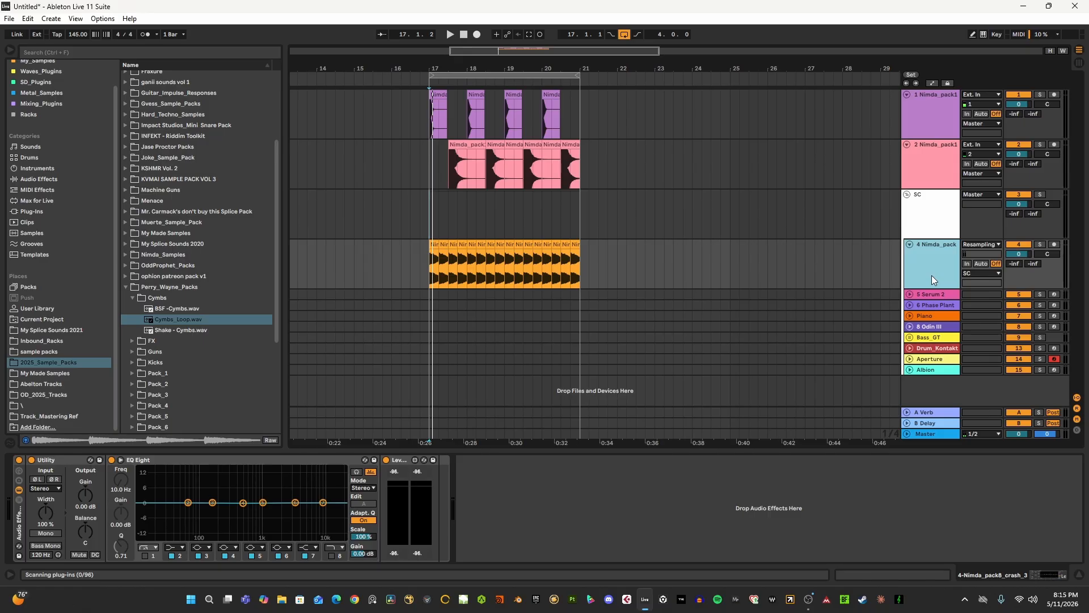
{"action": "key", "text": "ctrl+t"}
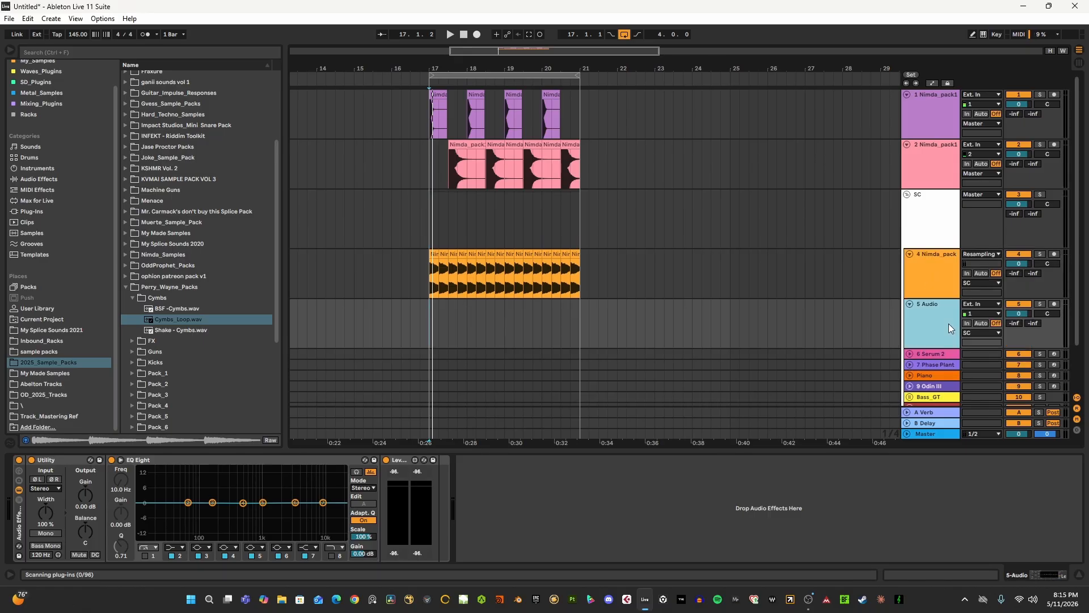
{"action": "left_click", "coordinate": [50, 456]}
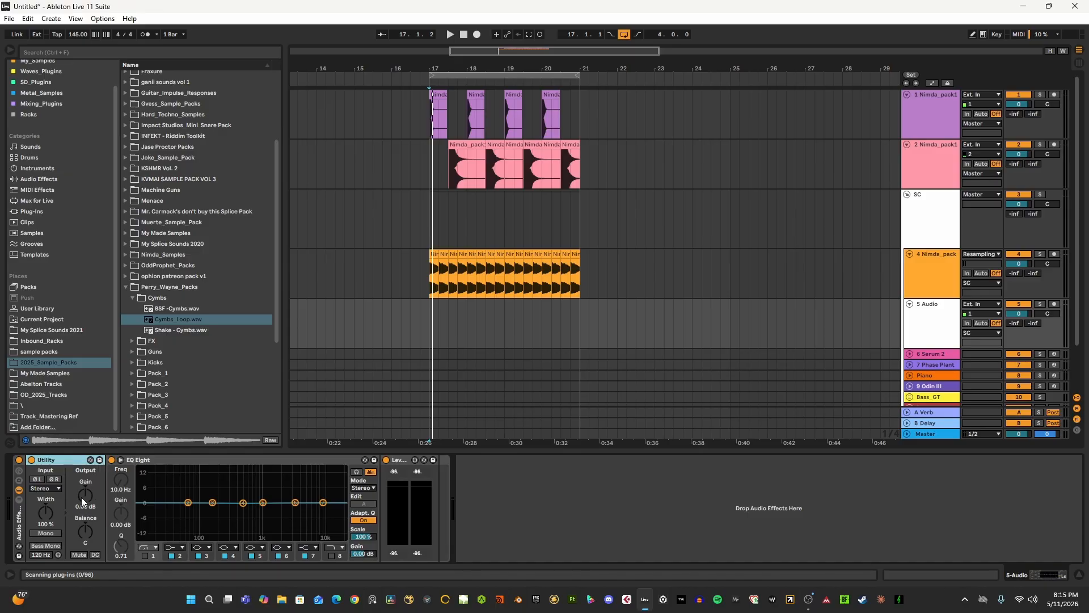
- Try lowering the Utility gain to about -12.2 dB and boosting an EQ Eight band near 198 Hz, and undo the boost
{"action": "left_click_drag", "start_coordinate": [85, 494], "coordinate": [85, 513]}
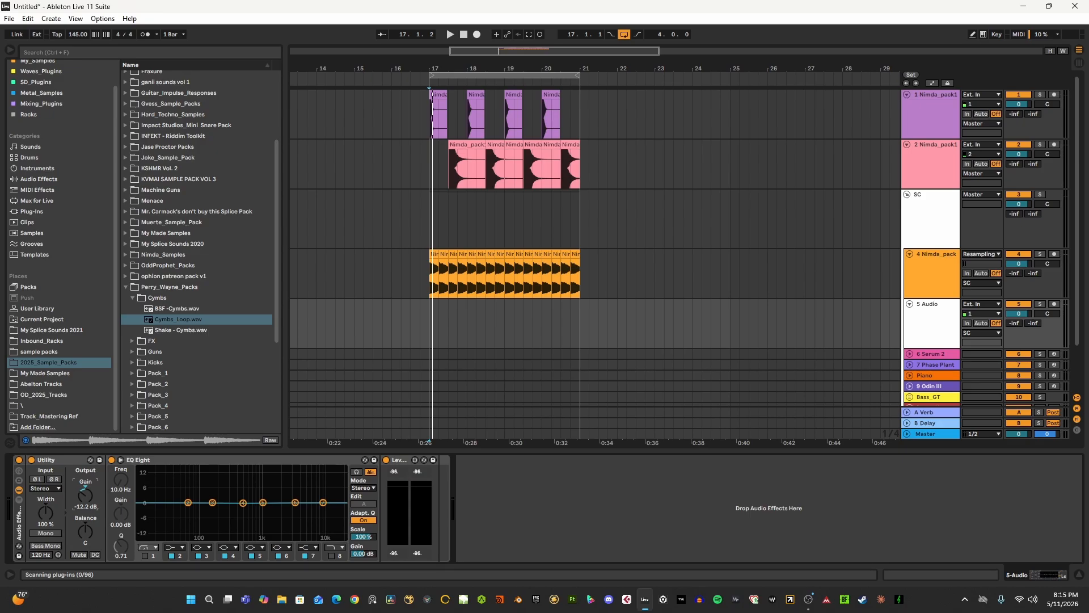
{"action": "left_click", "coordinate": [144, 556]}
{"action": "left_click_drag", "start_coordinate": [121, 481], "coordinate": [125, 501]}
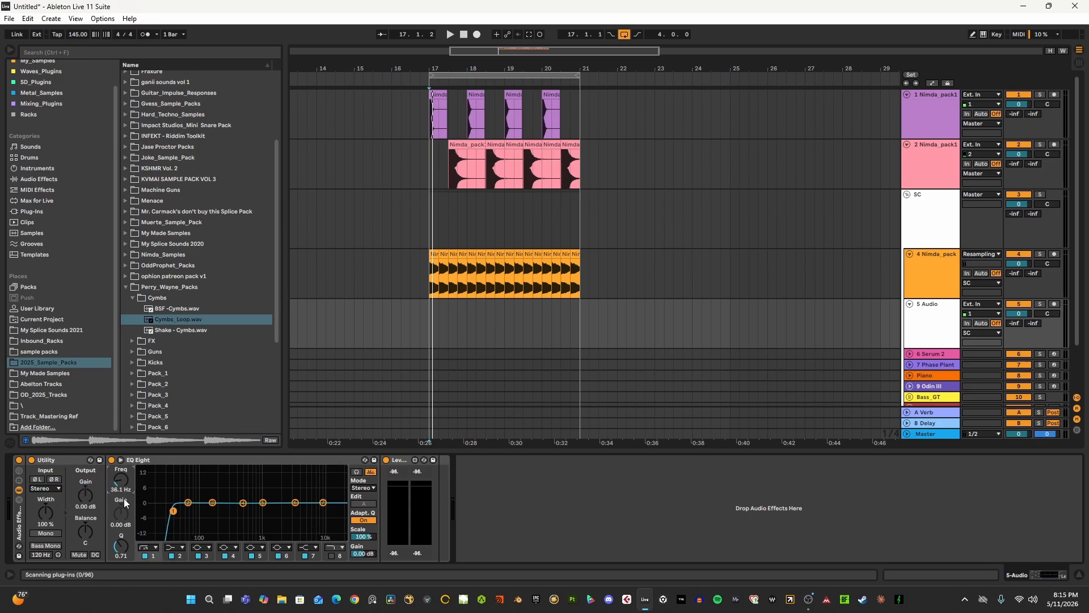
{"action": "left_click", "coordinate": [145, 556]}
{"action": "left_click", "coordinate": [144, 557]}
{"action": "left_click", "coordinate": [145, 556]}
{"action": "left_click_drag", "start_coordinate": [189, 508], "coordinate": [219, 472]}
{"action": "key", "text": "ctrl+z"}
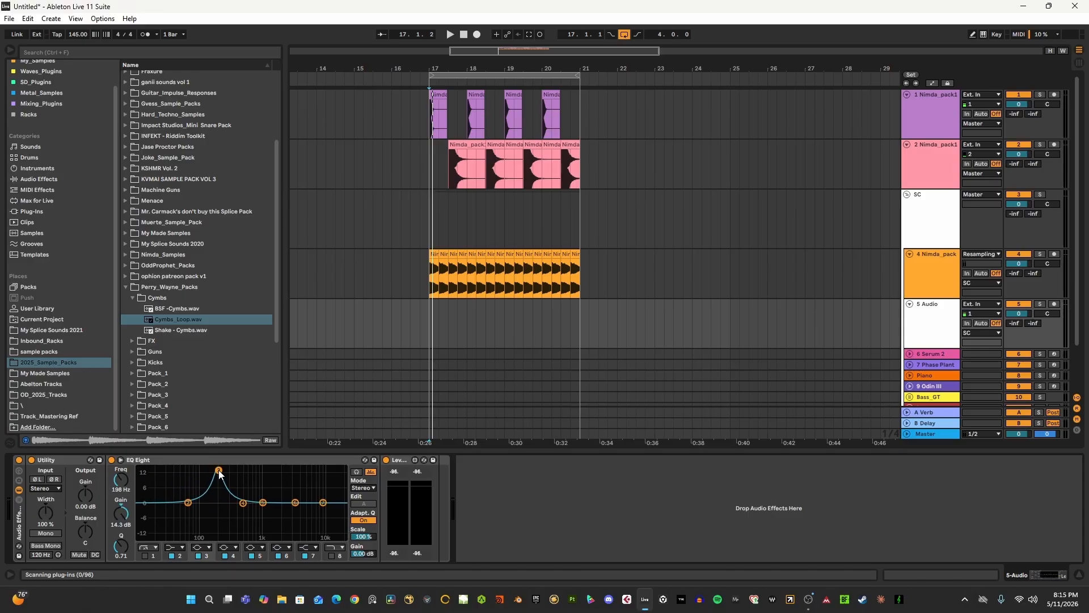
{"action": "key", "text": "ctrl+z"}
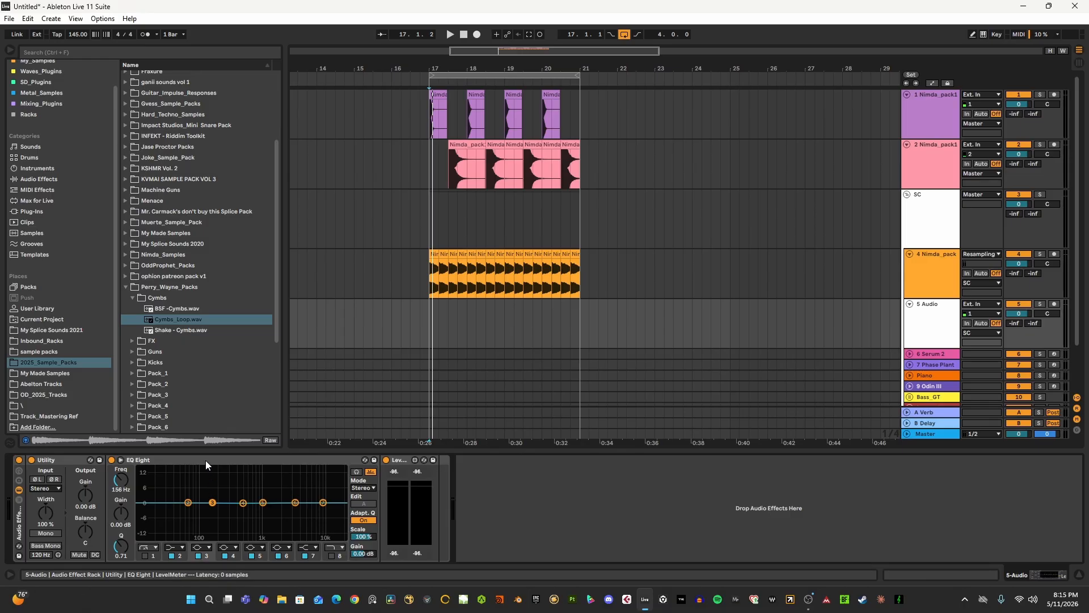
- Shift EQ Eight's second band, reset its gain to 0 dB and its frequency to 100 Hz, and select the level meter device
{"action": "left_click", "coordinate": [205, 461]}
{"action": "mouse_move", "coordinate": [212, 503]}
{"action": "left_mouse_down"}
{"action": "mouse_move", "coordinate": [146, 468]}
{"action": "mouse_move", "coordinate": [253, 469]}
{"action": "mouse_move", "coordinate": [272, 493]}
{"action": "mouse_move", "coordinate": [170, 471]}
{"action": "mouse_move", "coordinate": [213, 469]}
{"action": "mouse_move", "coordinate": [218, 504]}
{"action": "left_mouse_up"}
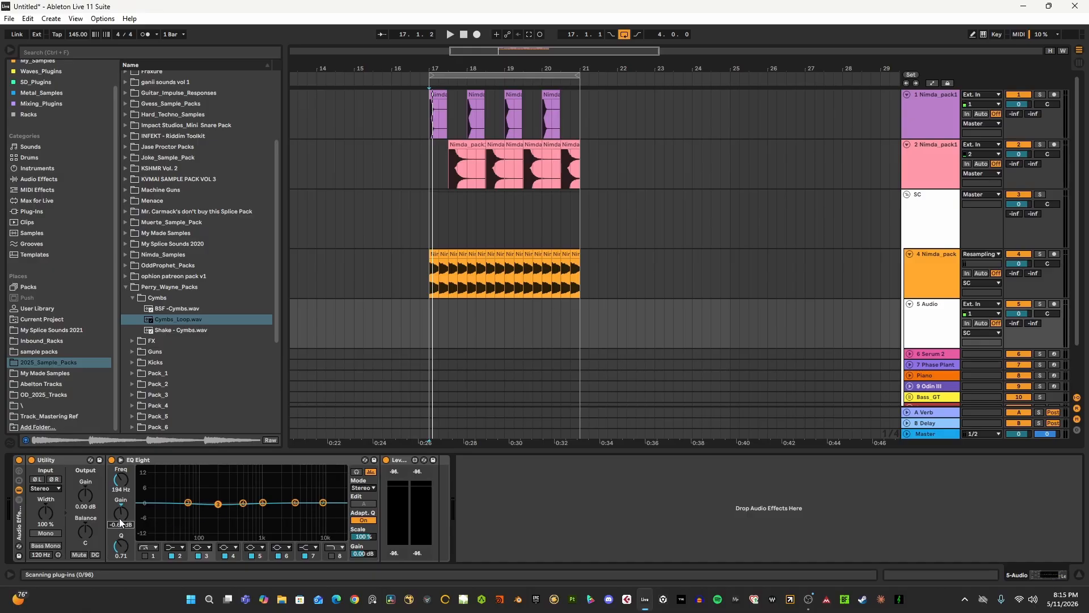
{"action": "double_click", "coordinate": [119, 515]}
{"action": "double_click", "coordinate": [122, 482]}
{"action": "left_click", "coordinate": [400, 460]}
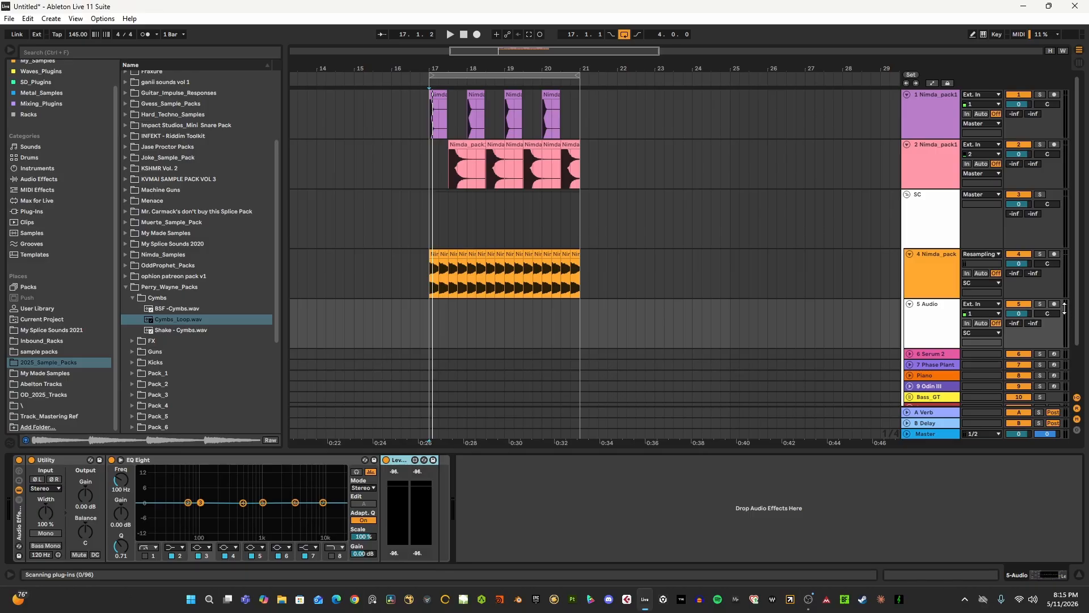
- Unfold the 6 Serum 2 track and arm it for recording to audition its level
{"action": "left_click", "coordinate": [940, 279]}
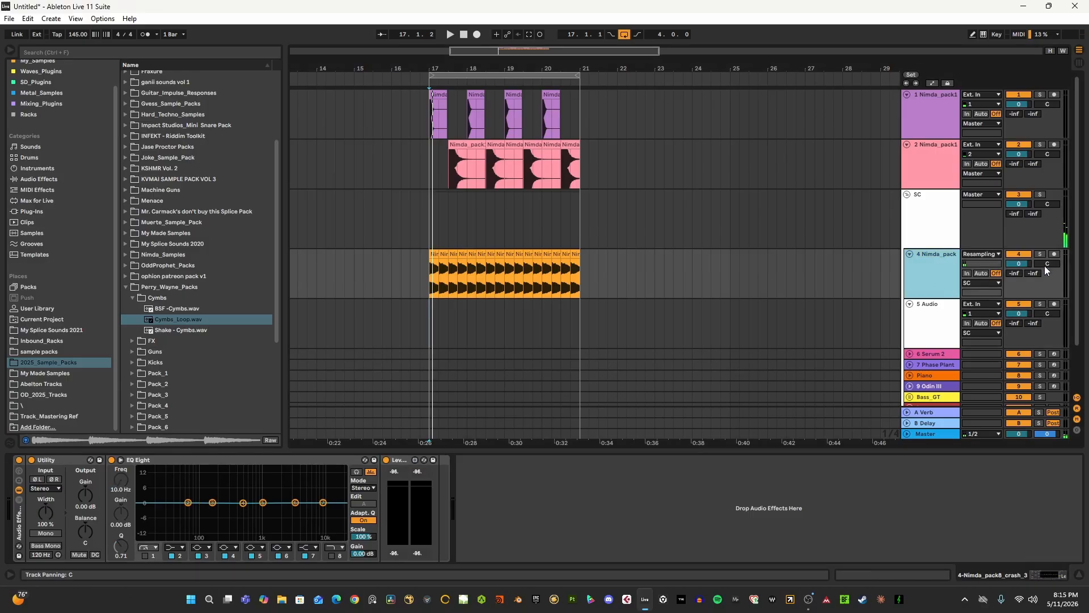
{"action": "left_click", "coordinate": [938, 355]}
{"action": "left_click", "coordinate": [910, 354]}
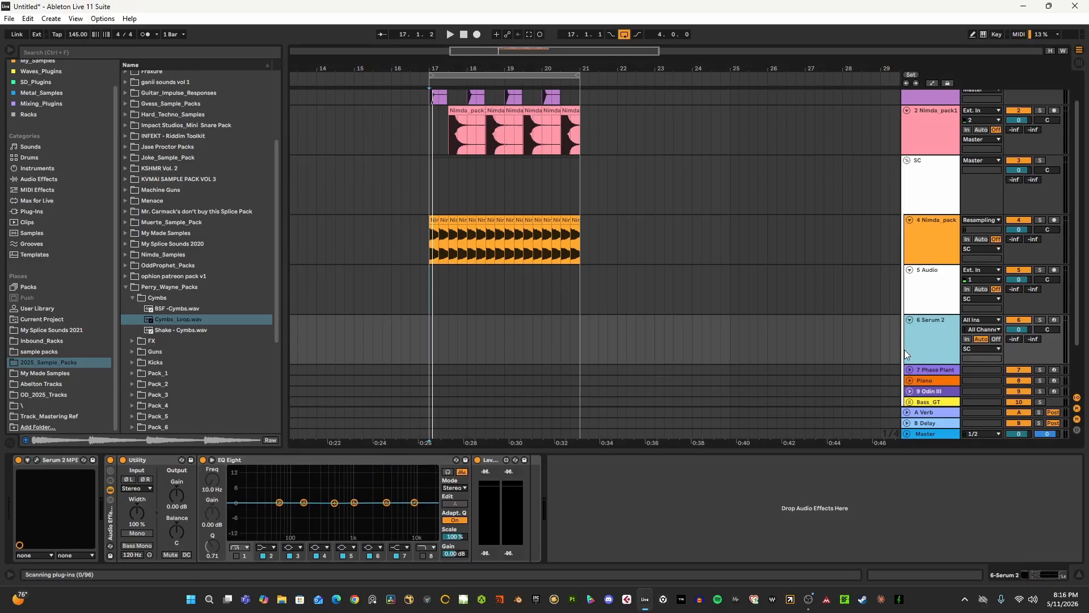
{"action": "scroll", "coordinate": [904, 349], "scroll_direction": "down", "scroll_amount": 1}
{"action": "left_click", "coordinate": [1054, 298]}
{"action": "left_click", "coordinate": [937, 317]}
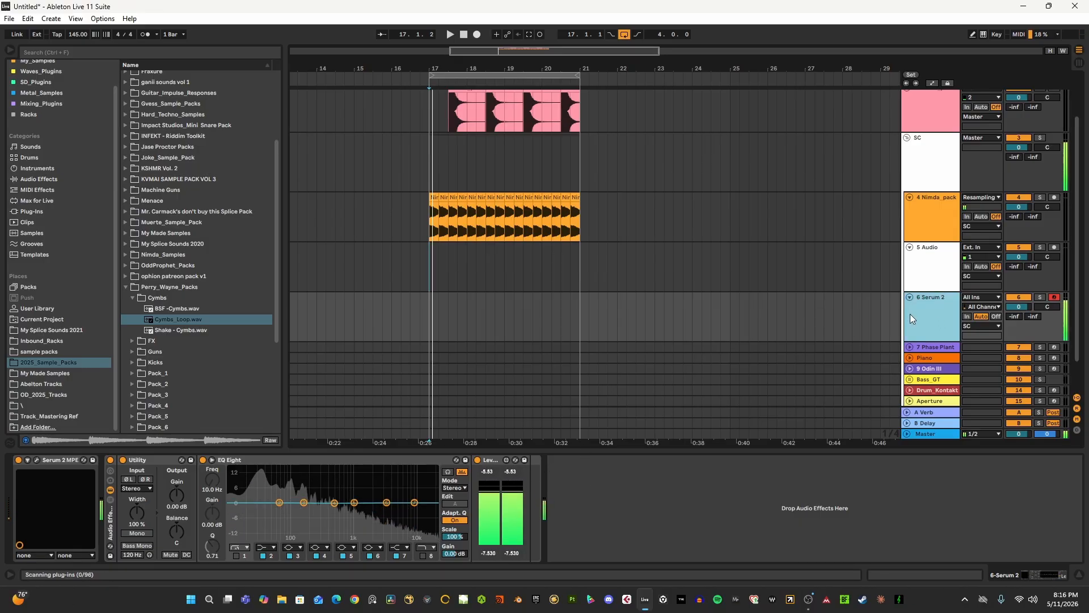
- Check the 6 Serum 2 channel's level in Session View and return to Arrangement View
{"action": "key", "text": "Tab"}
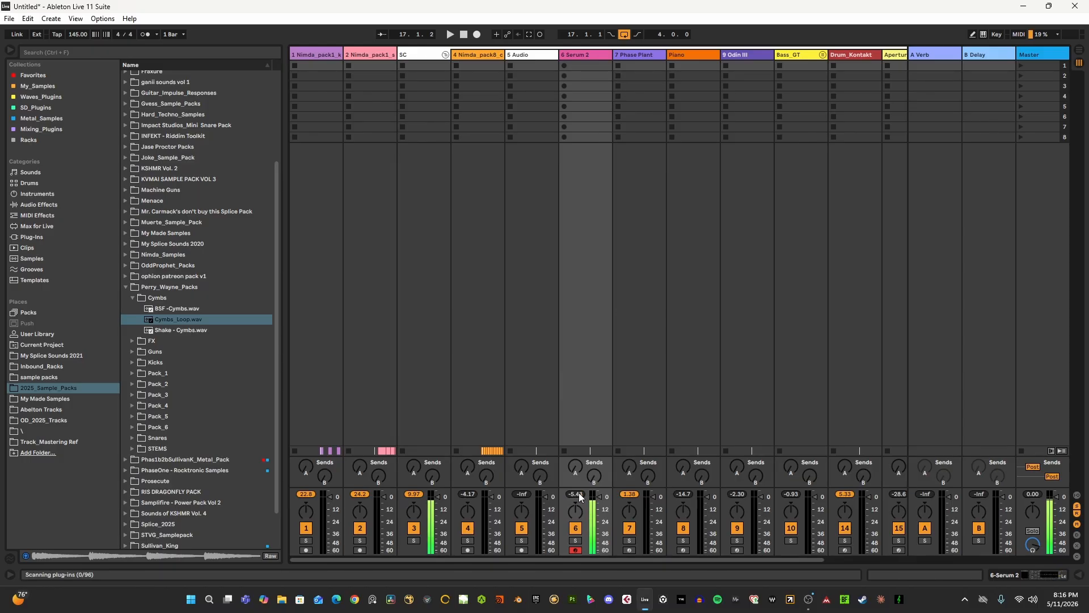
{"action": "key", "text": "Tab"}
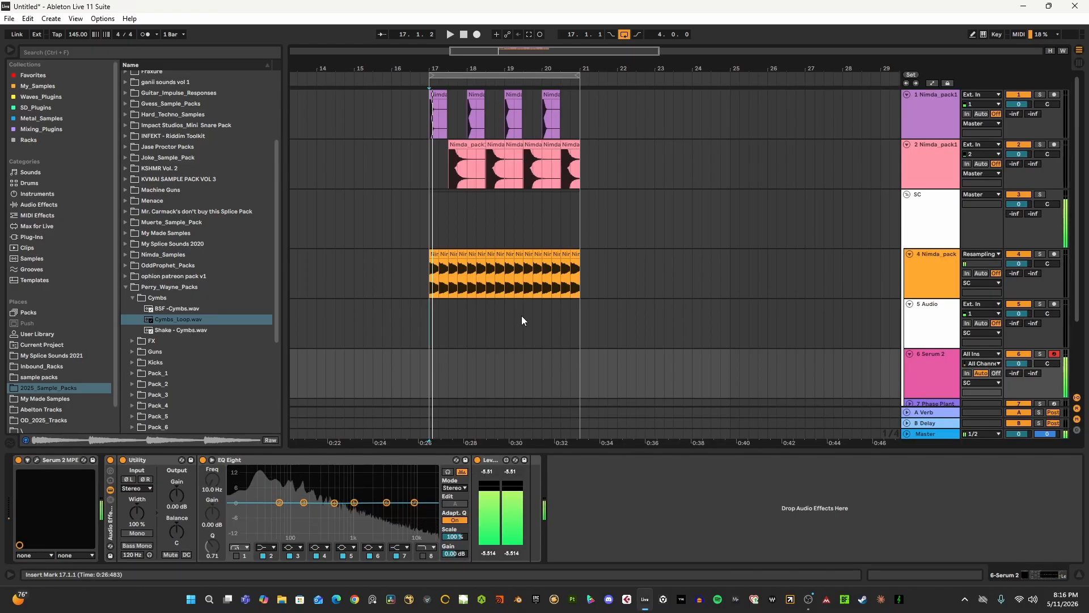
{"action": "scroll", "coordinate": [709, 224], "scroll_direction": "down", "scroll_amount": 2}
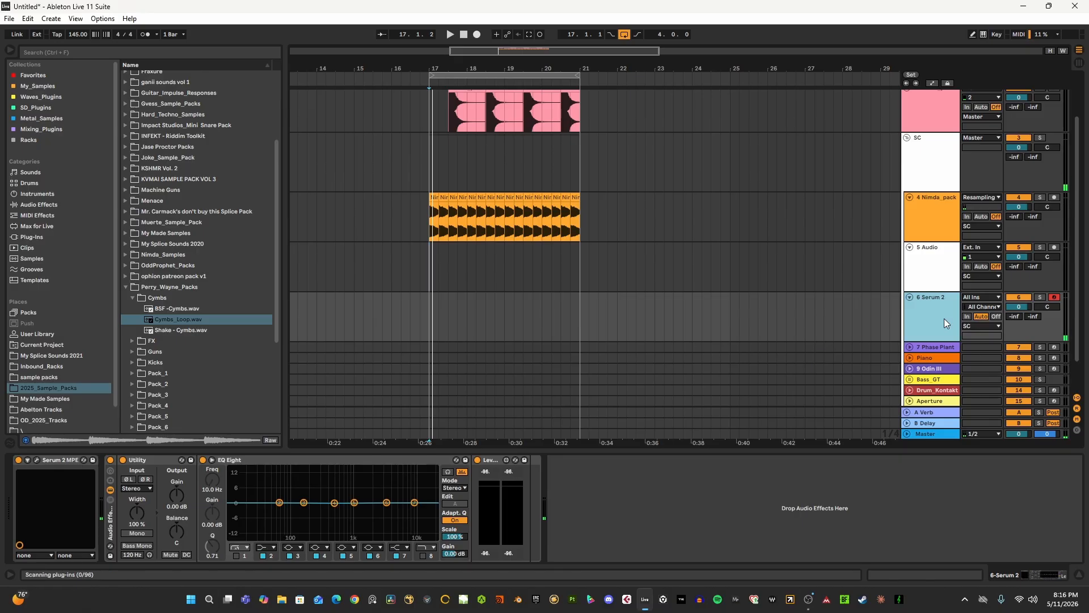
{"action": "scroll", "coordinate": [493, 324], "scroll_direction": "down", "scroll_amount": 1}
- Compare the device chains of the 5 Audio and 6 Serum 2 tracks, finishing on the audio track's level meter
{"action": "left_click", "coordinate": [430, 230]}
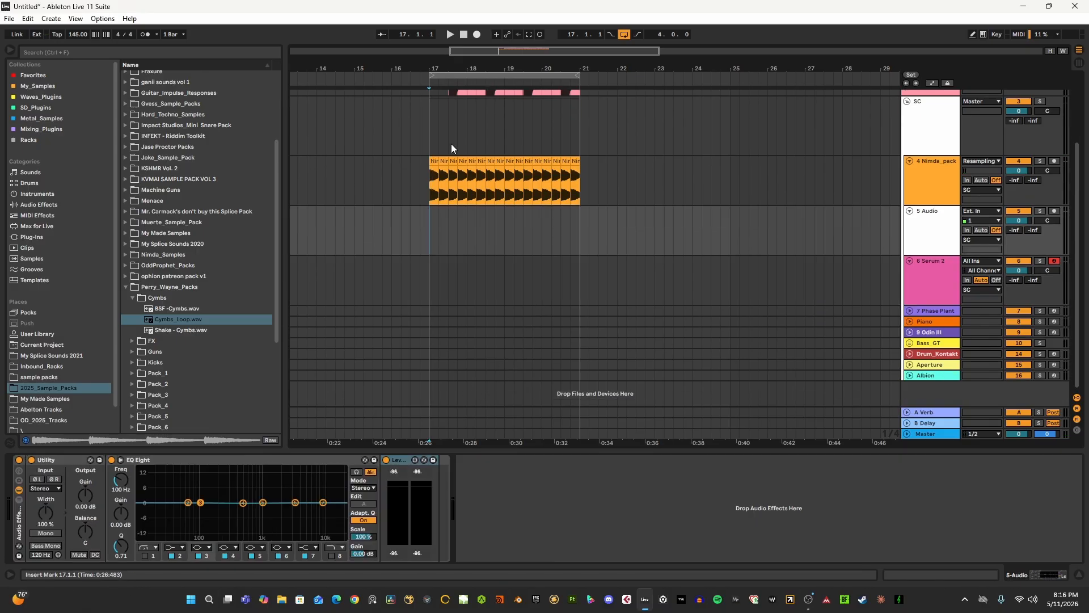
{"action": "left_click_drag", "start_coordinate": [467, 69], "coordinate": [468, 94]}
{"action": "left_click", "coordinate": [925, 294]}
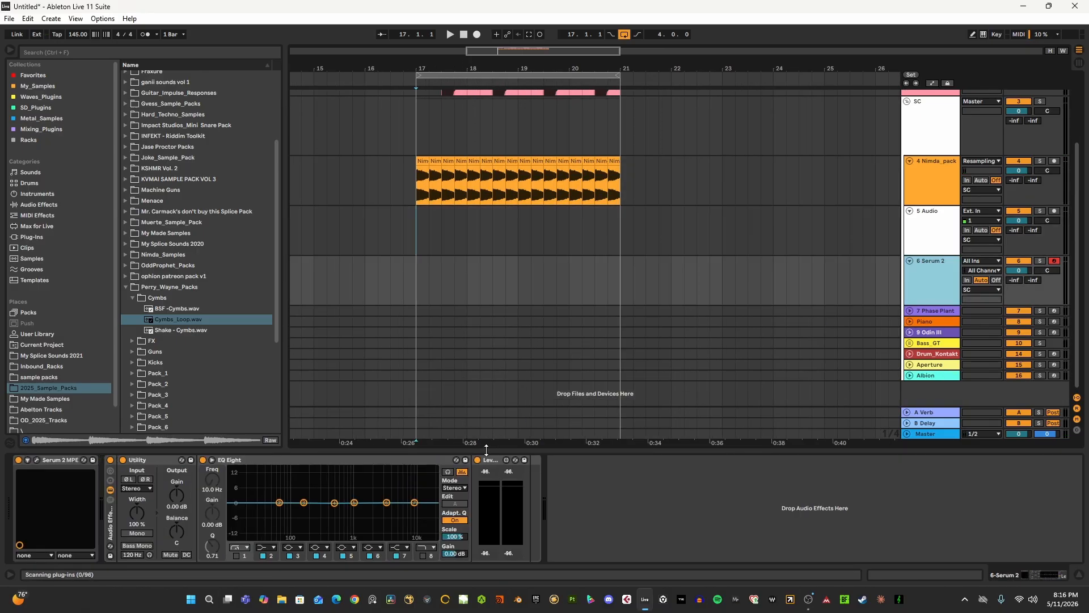
{"action": "left_click", "coordinate": [924, 233]}
{"action": "left_click", "coordinate": [920, 283]}
{"action": "left_click", "coordinate": [929, 246]}
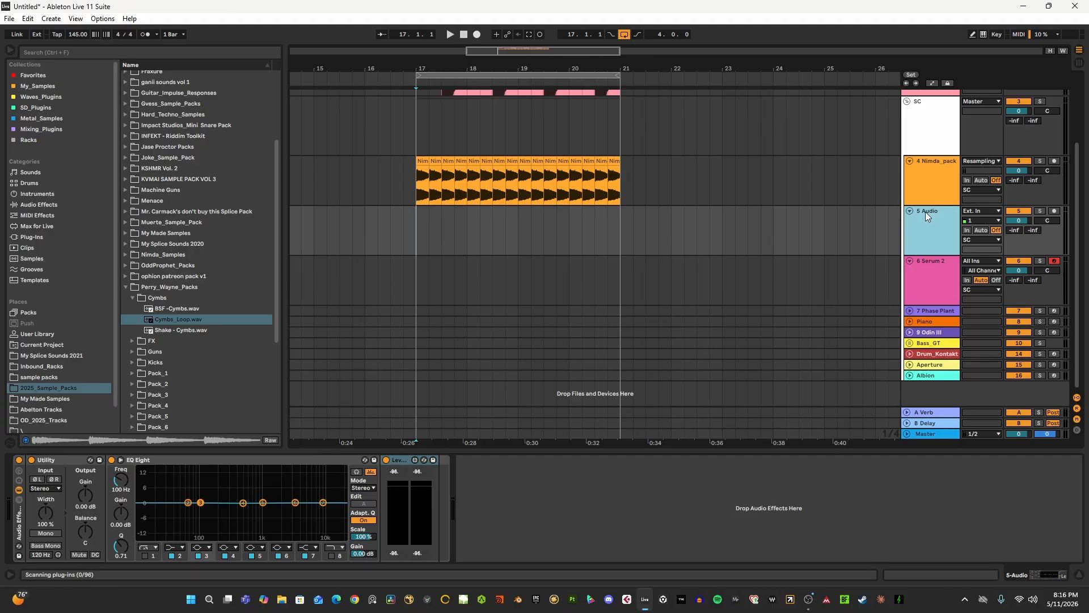
{"action": "left_click", "coordinate": [403, 461]}
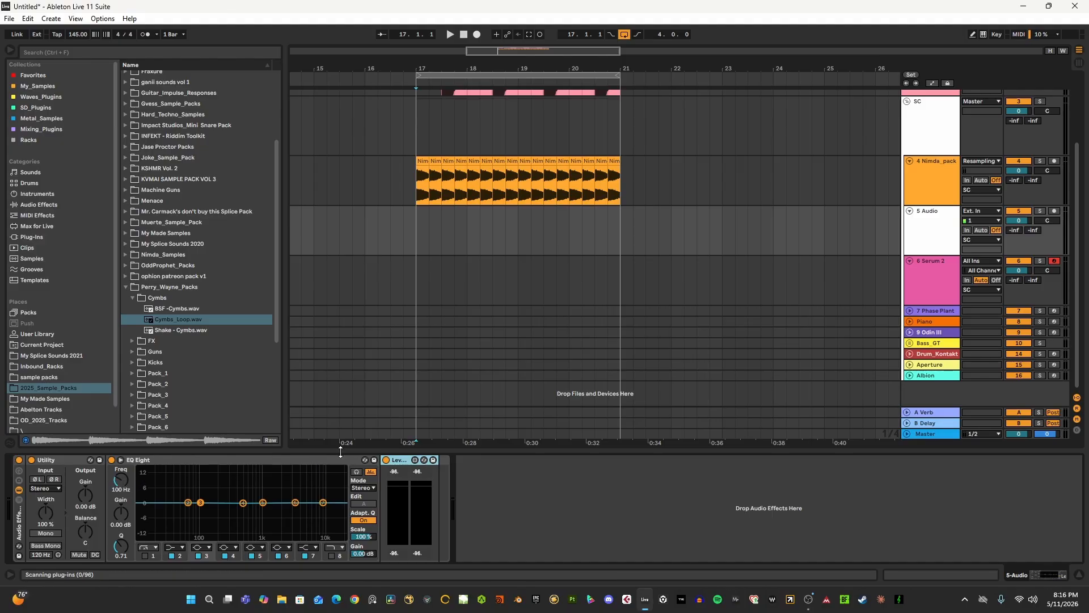
- Insert a new MIDI track below 5 Audio, and open and close the window of its preloaded Serum 2 instrument
{"action": "left_click", "coordinate": [916, 234]}
{"action": "key", "text": "ctrl+shift+t"}
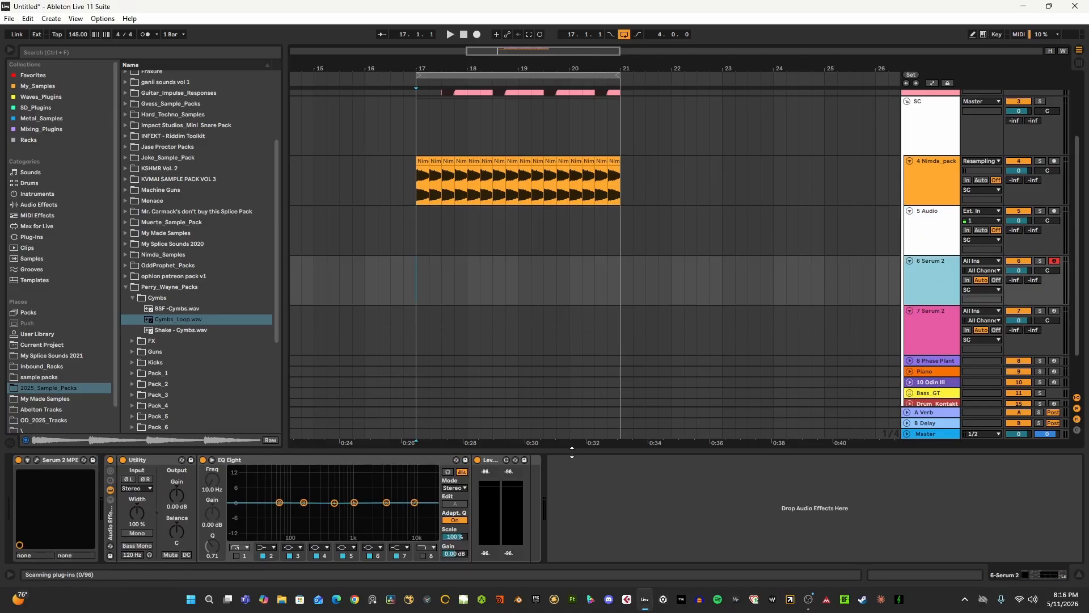
{"action": "left_click", "coordinate": [36, 460]}
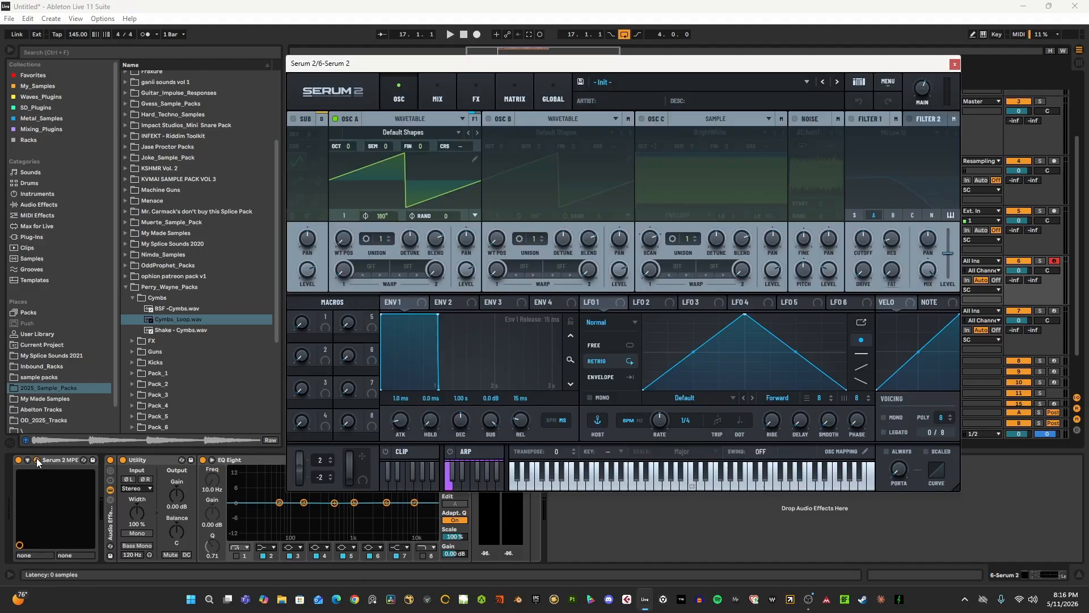
{"action": "left_click", "coordinate": [955, 64]}
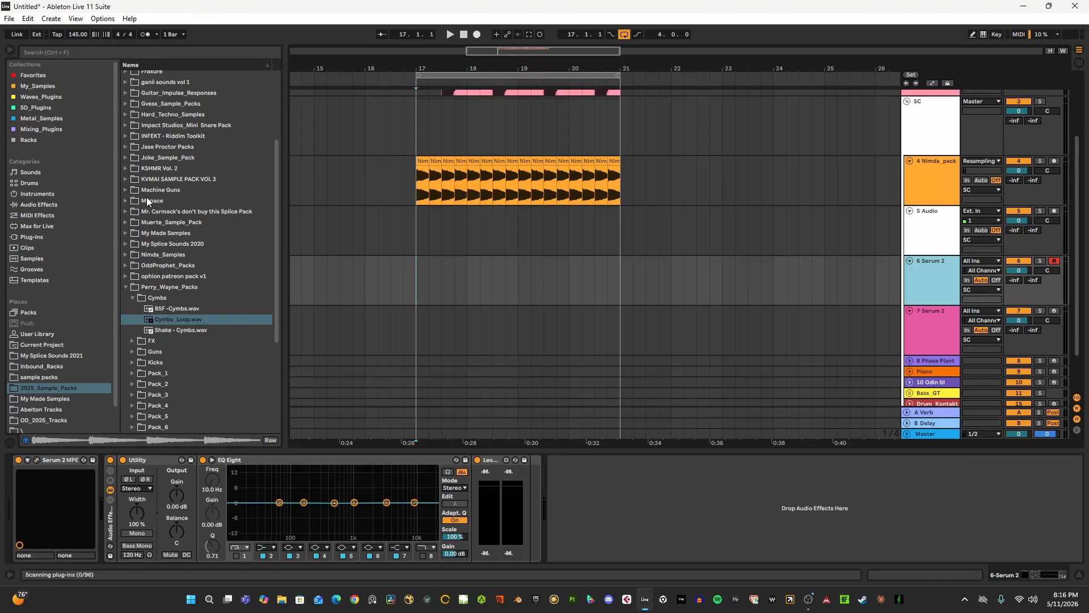
- Browse the built-in Instruments and Audio Effects lists in the browser
{"action": "left_click", "coordinate": [29, 195]}
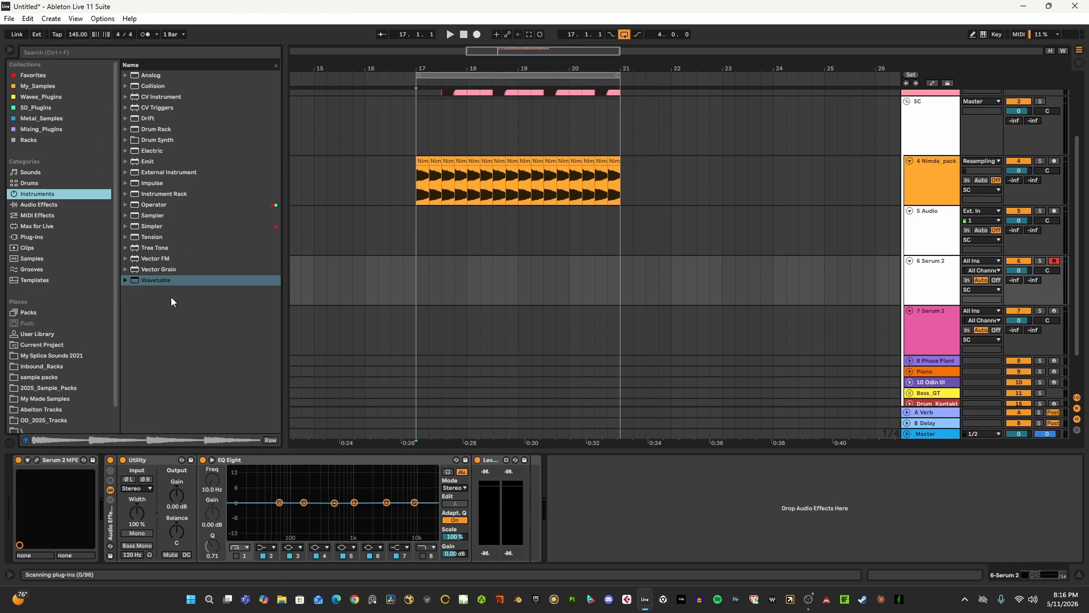
{"action": "left_click", "coordinate": [417, 272]}
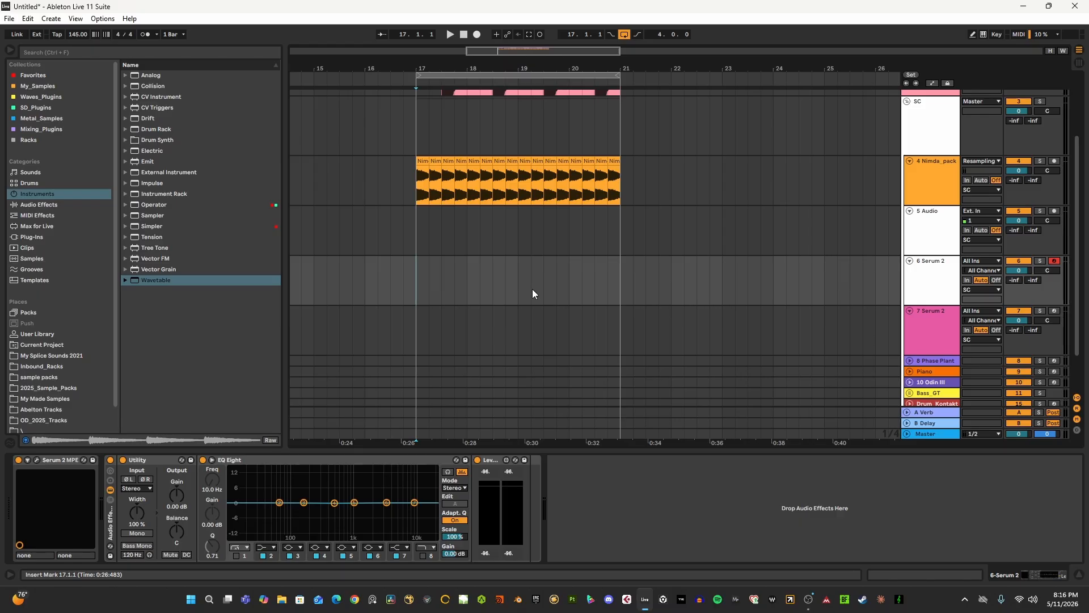
{"action": "left_click", "coordinate": [44, 207]}
{"action": "scroll", "coordinate": [199, 215], "scroll_direction": "down", "scroll_amount": 7}
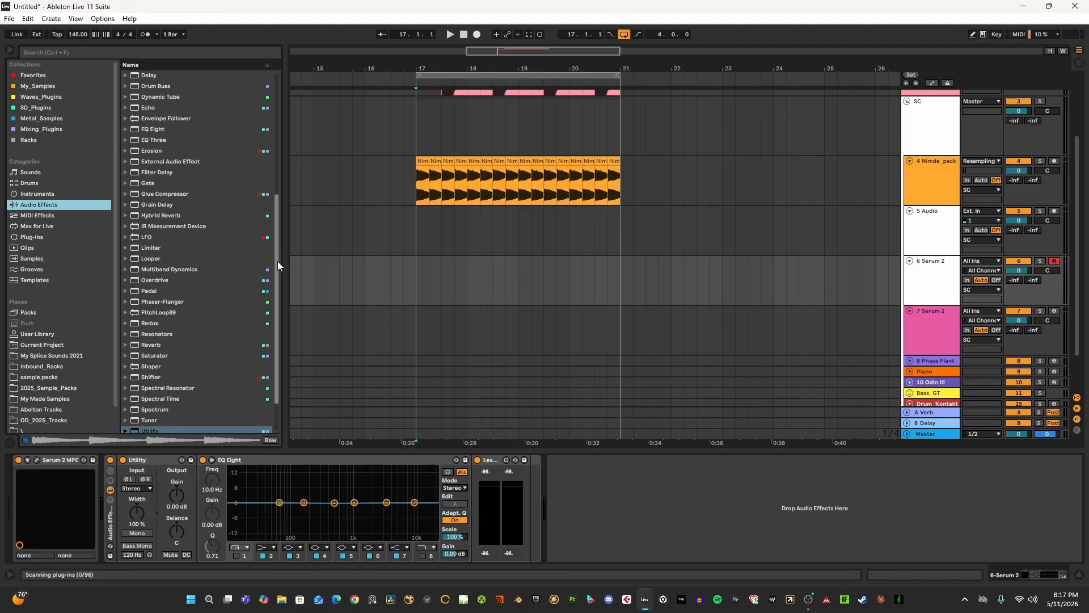
{"action": "left_click_drag", "start_coordinate": [278, 261], "coordinate": [278, 114]}
{"action": "left_click", "coordinate": [420, 275]}
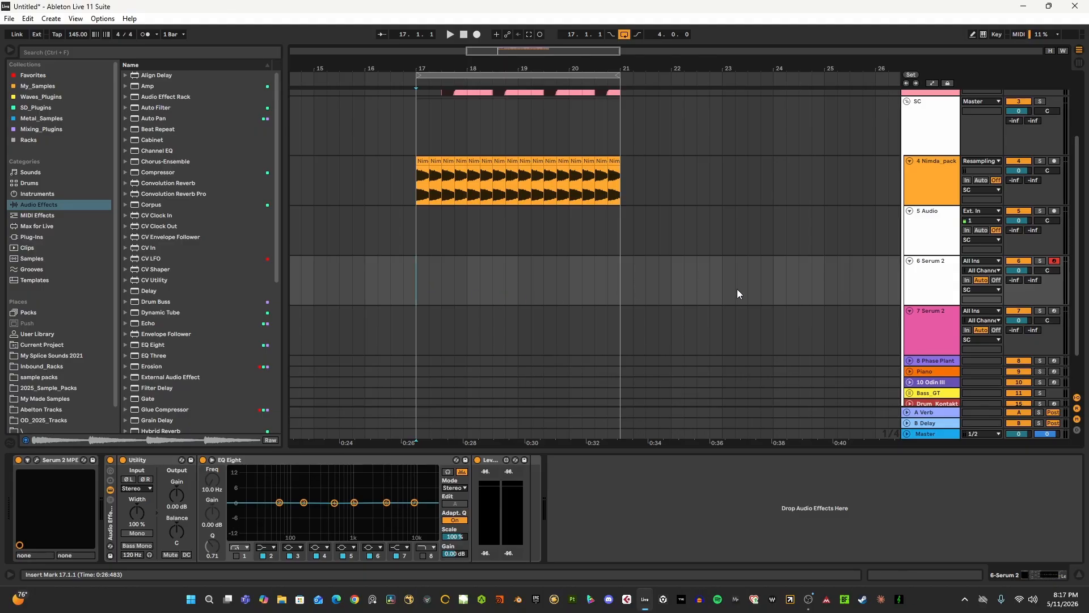
- Fold all the tracks inside the SC group to compact the arrangement
{"action": "left_click", "coordinate": [915, 295]}
{"action": "scroll", "coordinate": [845, 272], "scroll_direction": "down", "scroll_amount": 1}
{"action": "scroll", "coordinate": [489, 260], "scroll_direction": "up", "scroll_amount": 1}
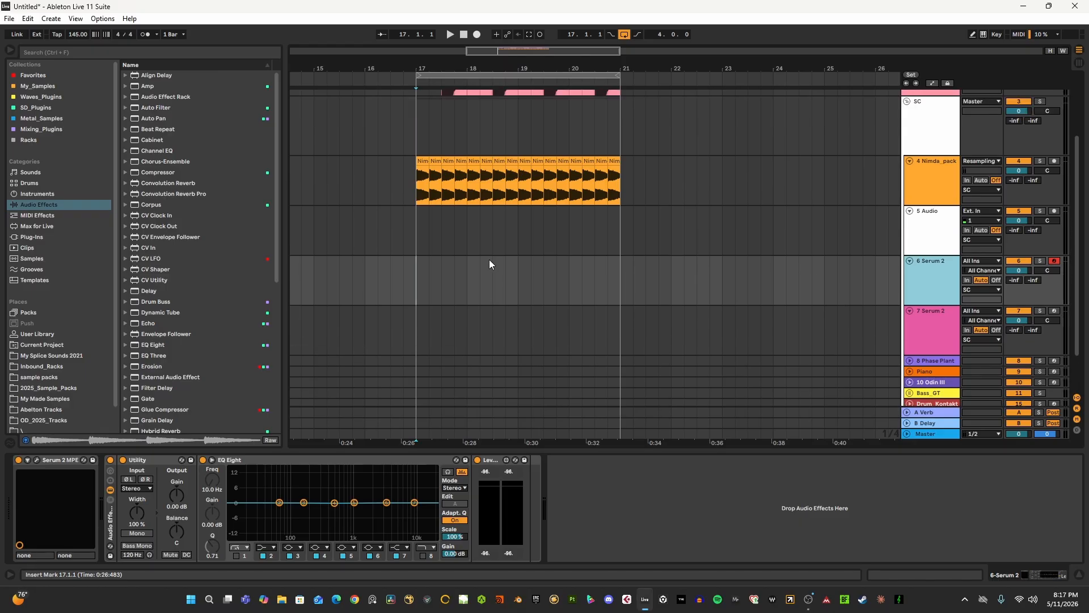
{"action": "scroll", "coordinate": [505, 255], "scroll_direction": "down", "scroll_amount": 2}
{"action": "left_click", "coordinate": [910, 209], "text": "alt"}
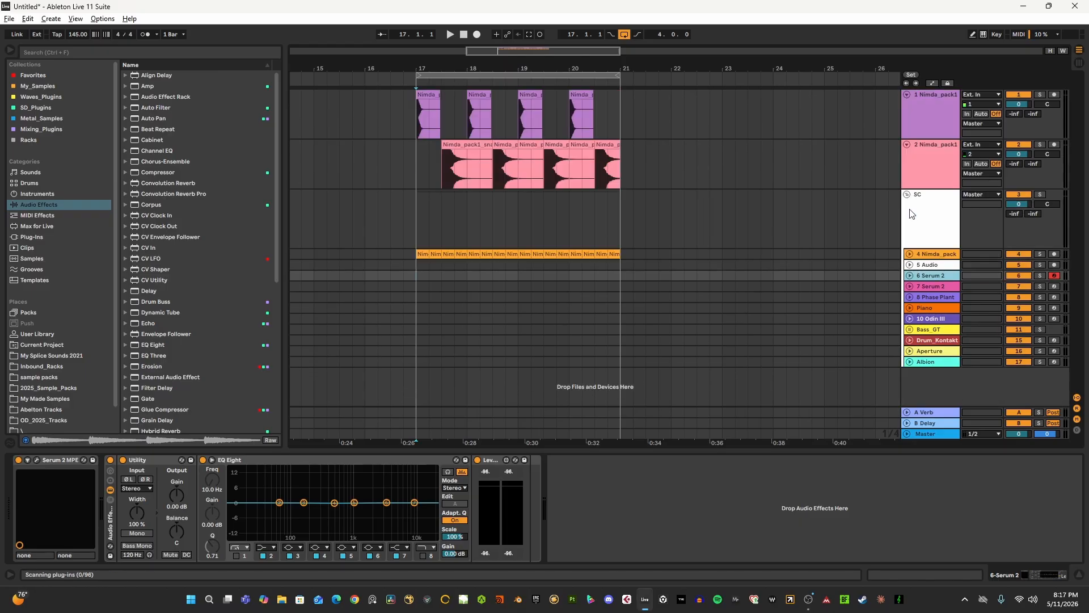
- Inspect the A Verb and Master device chains, closing the ReaStream window and selecting the Glue Compressor and Master_OTT racks
{"action": "left_click", "coordinate": [923, 413]}
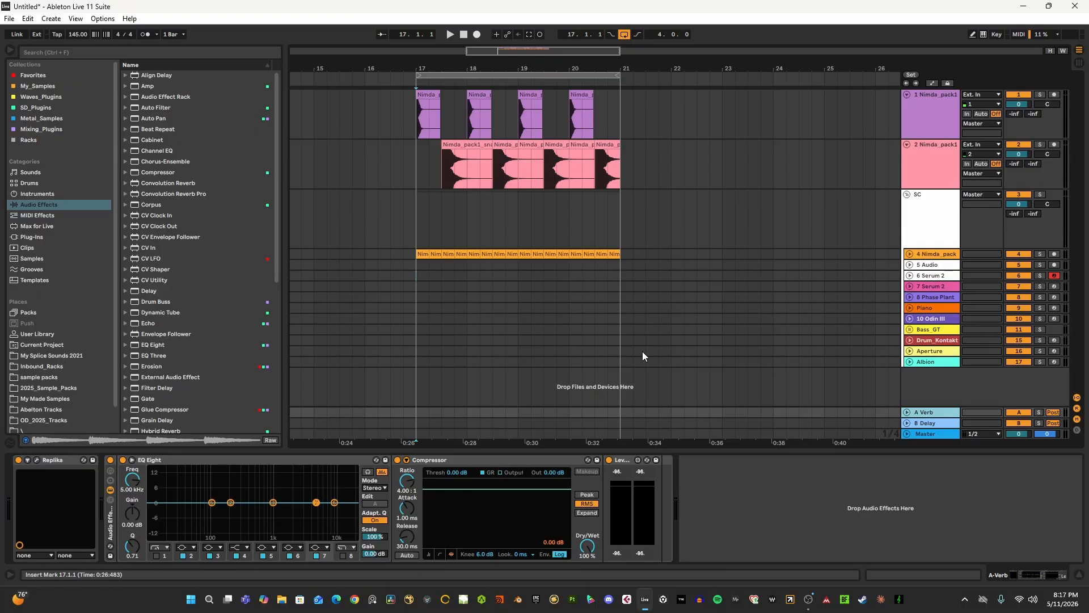
{"action": "left_click", "coordinate": [918, 434]}
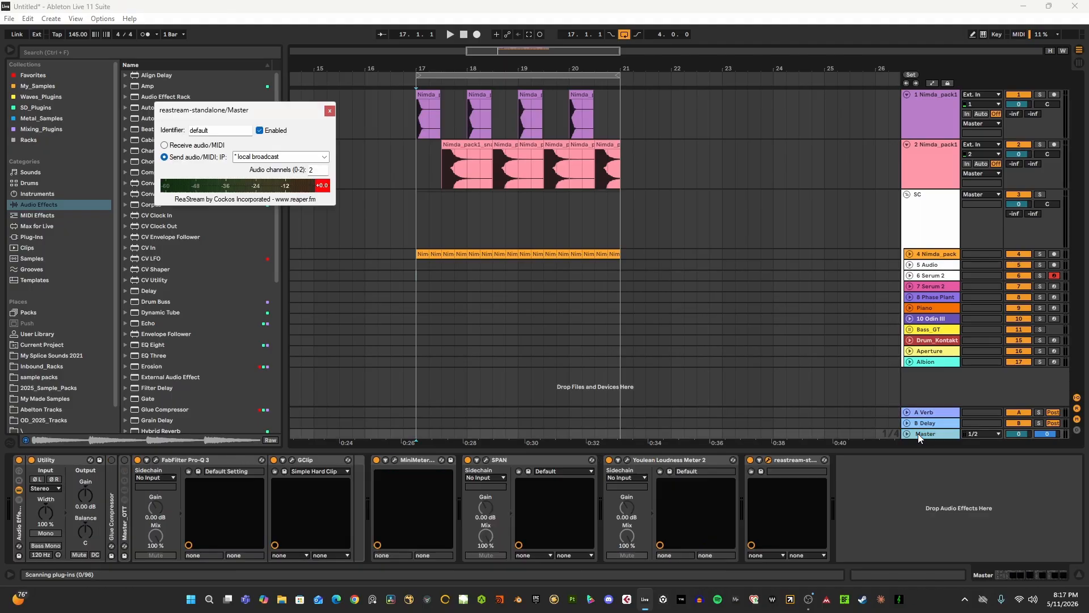
{"action": "left_click", "coordinate": [330, 111]}
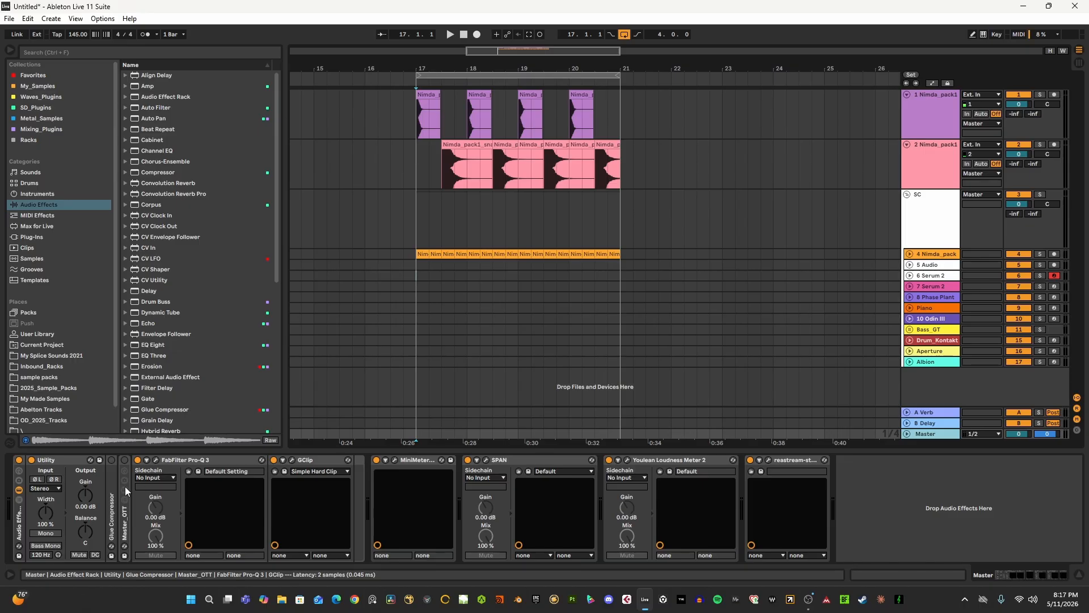
{"action": "left_click", "coordinate": [114, 516]}
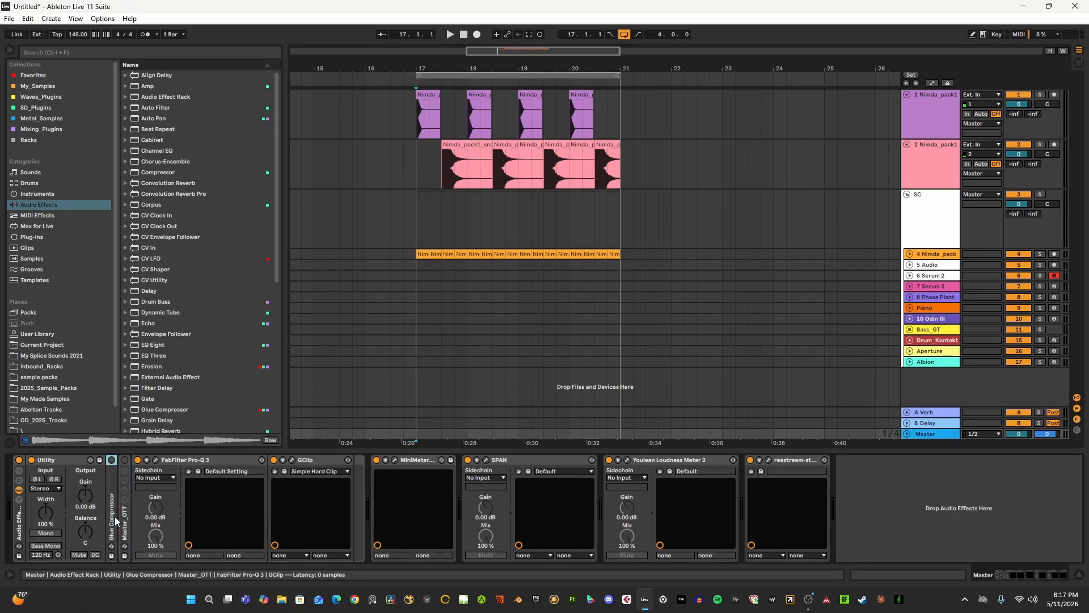
{"action": "left_click", "coordinate": [125, 530]}
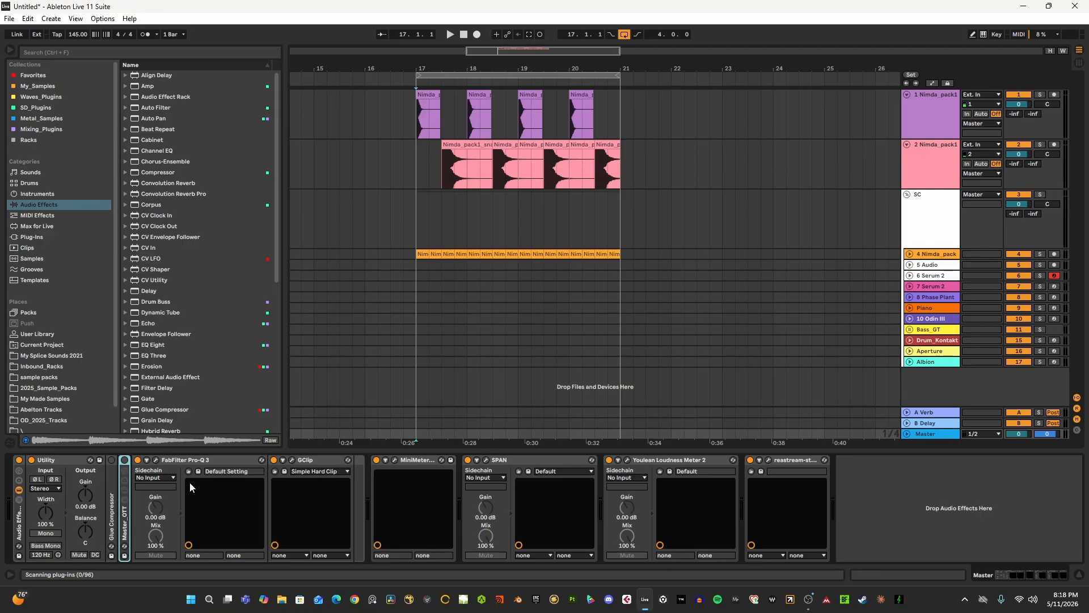
- Open the Guns folder under Perry_Wayne_Packs in 2025_Sample_Packs and preview its samples through to PW May Tearout1.wav
{"action": "scroll", "coordinate": [149, 271], "scroll_direction": "down", "scroll_amount": 2}
{"action": "scroll", "coordinate": [71, 369], "scroll_direction": "down", "scroll_amount": 1}
{"action": "left_click", "coordinate": [38, 363]}
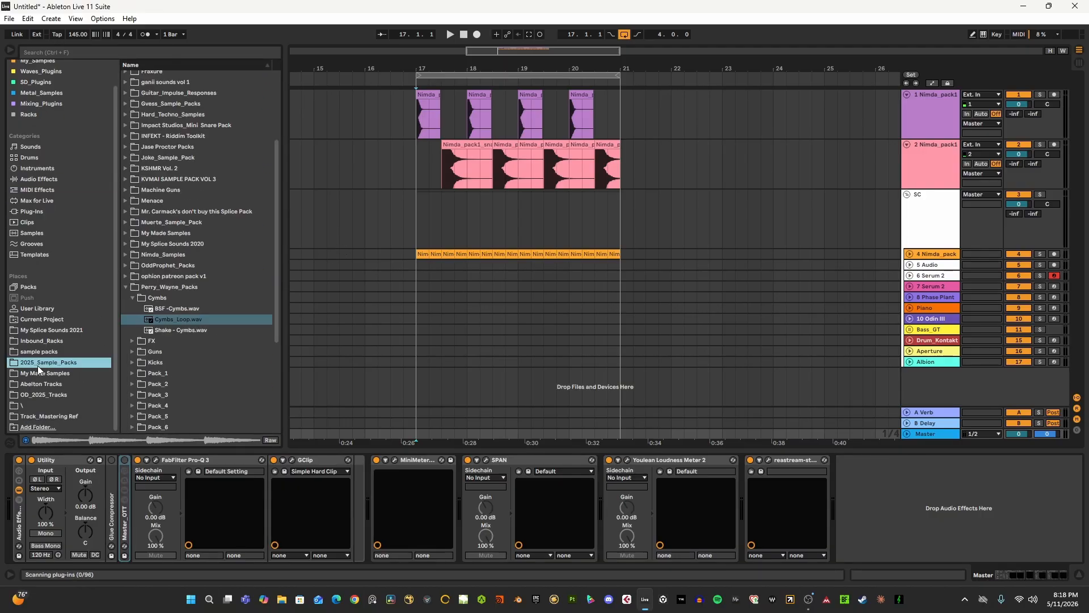
{"action": "left_click", "coordinate": [132, 298]}
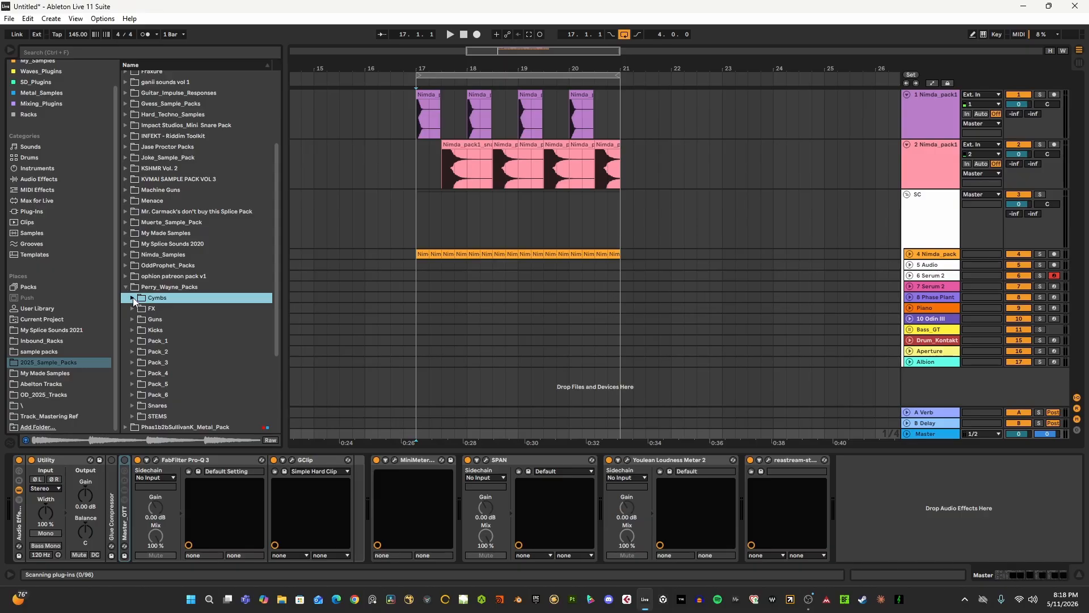
{"action": "left_click", "coordinate": [132, 318]}
{"action": "left_click", "coordinate": [172, 339]}
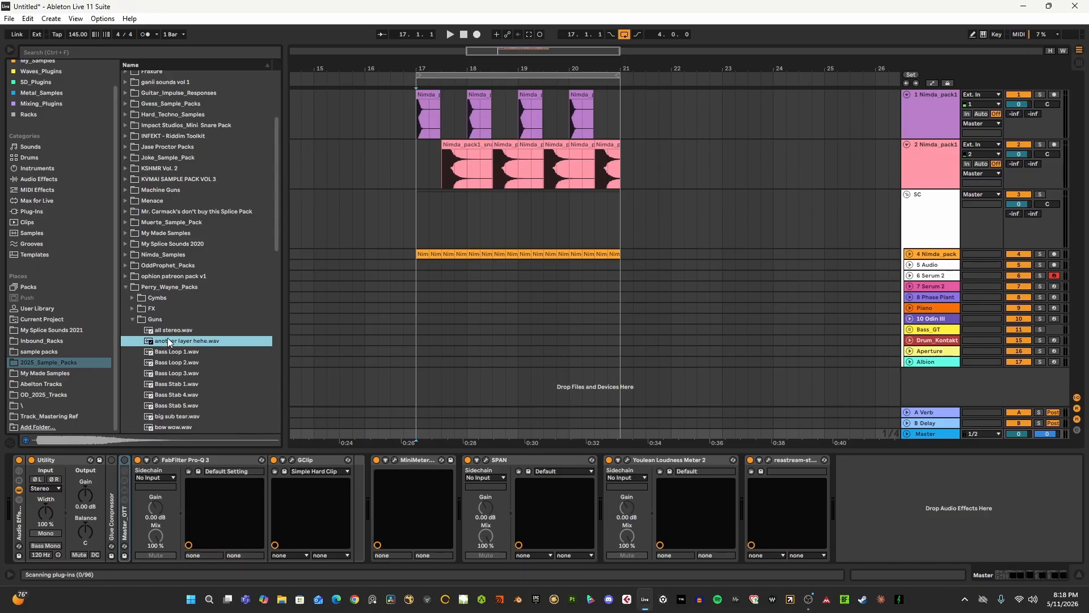
{"action": "scroll", "coordinate": [165, 273], "scroll_direction": "down", "scroll_amount": 5}
{"action": "key", "text": "Down"}
{"action": "key", "text": "Down"}
{"action": "key", "text": "Down"}
{"action": "key", "text": "Down"}
{"action": "key", "text": "Down"}
{"action": "key", "text": "Down"}
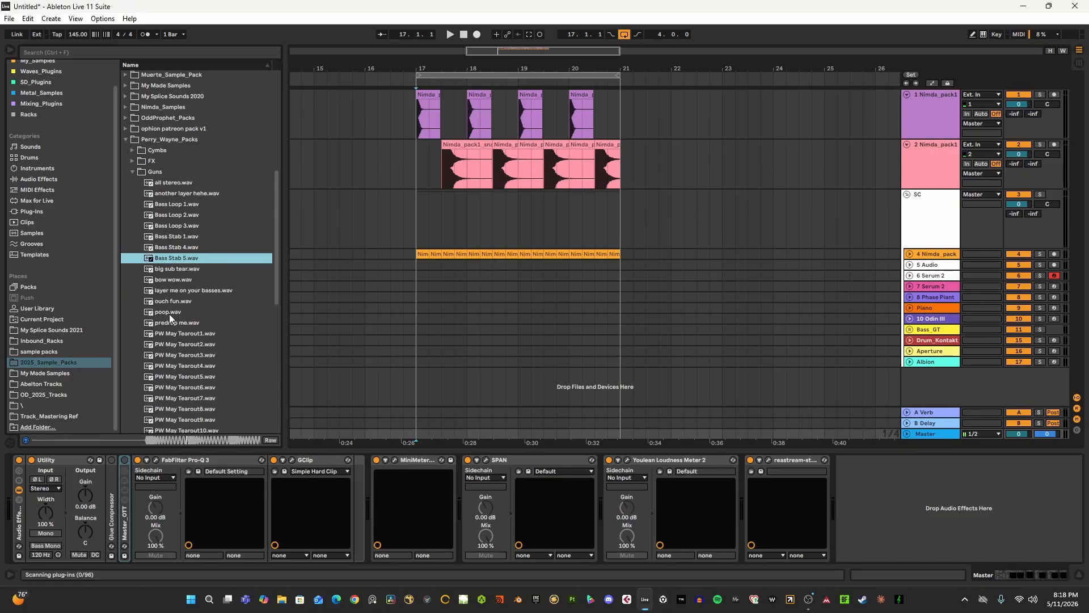
{"action": "left_click", "coordinate": [169, 334]}
{"action": "scroll", "coordinate": [169, 335], "scroll_direction": "down", "scroll_amount": 2}
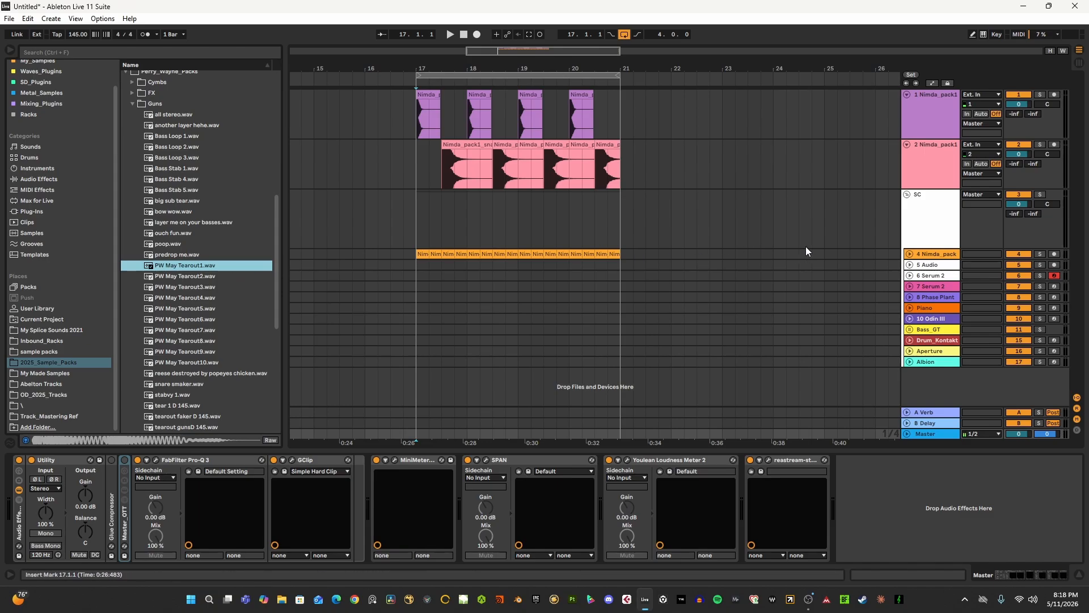
- Insert an audio track below 4 Nimda_pack and place PW May Tearout1.wav on it at bar 17
{"action": "left_click", "coordinate": [931, 255]}
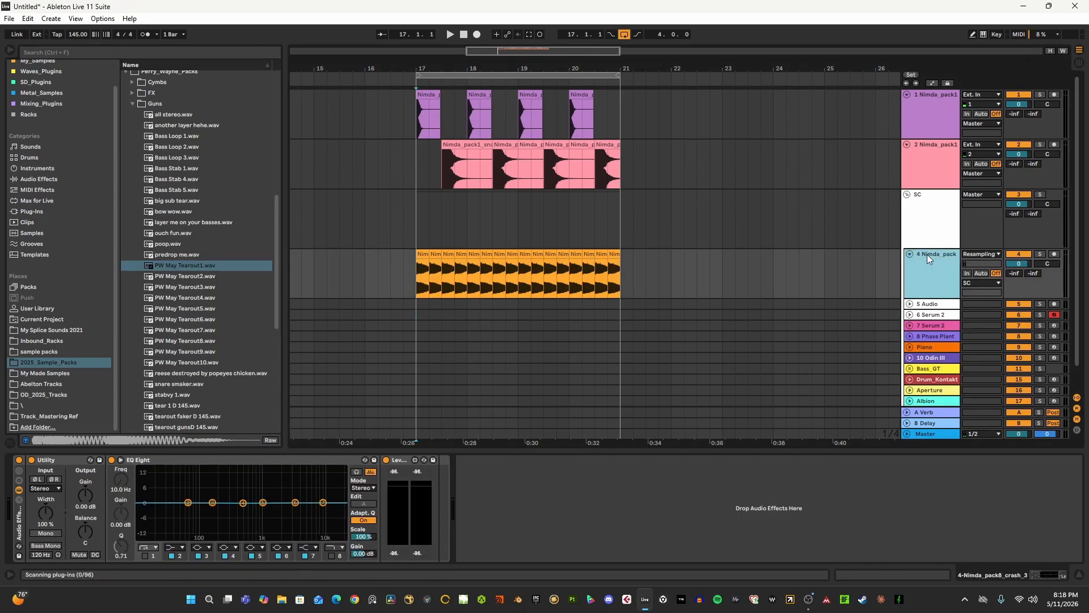
{"action": "key", "text": "ctrl+t"}
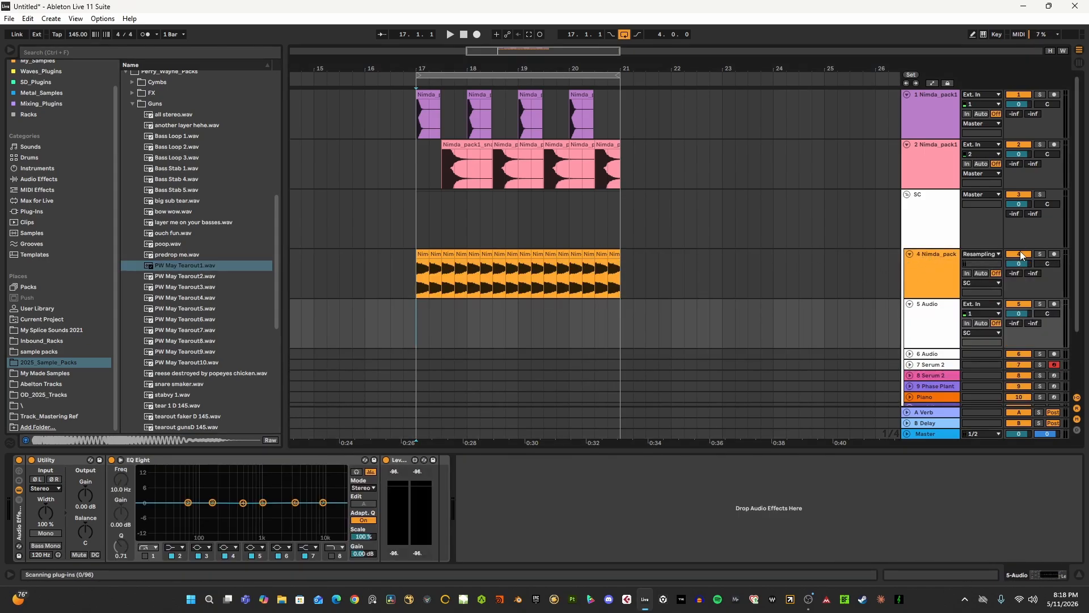
{"action": "scroll", "coordinate": [740, 311], "scroll_direction": "down", "scroll_amount": 2}
{"action": "left_click_drag", "start_coordinate": [185, 265], "coordinate": [417, 280]}
- Play the PW May Tearout1 clip and warp its second hit earlier, to about 1.2.2, in the sample editor
{"action": "key", "text": "space"}
{"action": "double_click", "coordinate": [444, 258]}
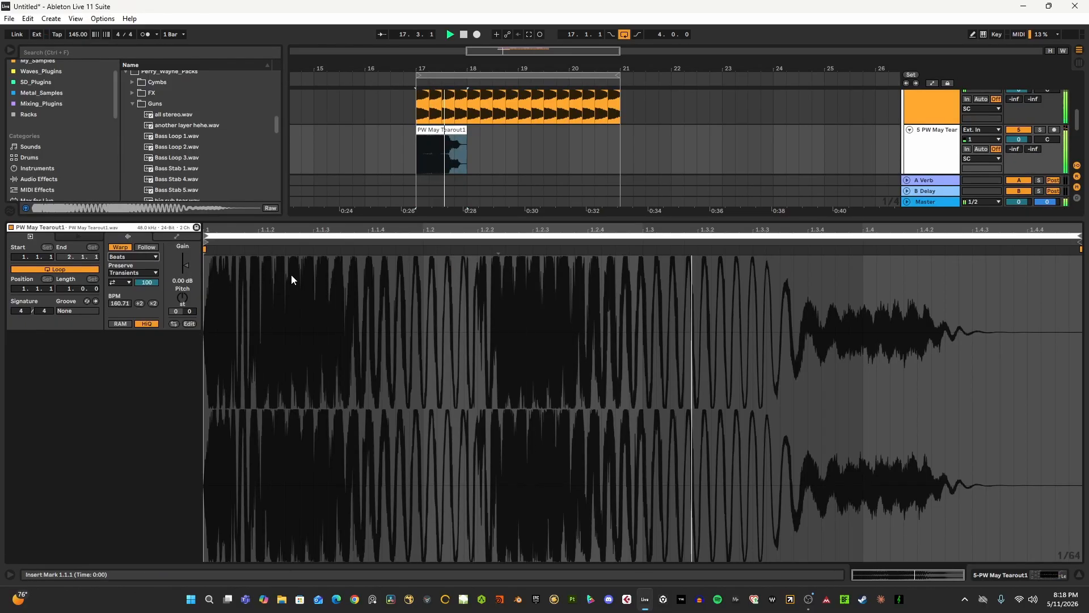
{"action": "key", "text": "ctrl+alt+l"}
{"action": "double_click", "coordinate": [445, 314]}
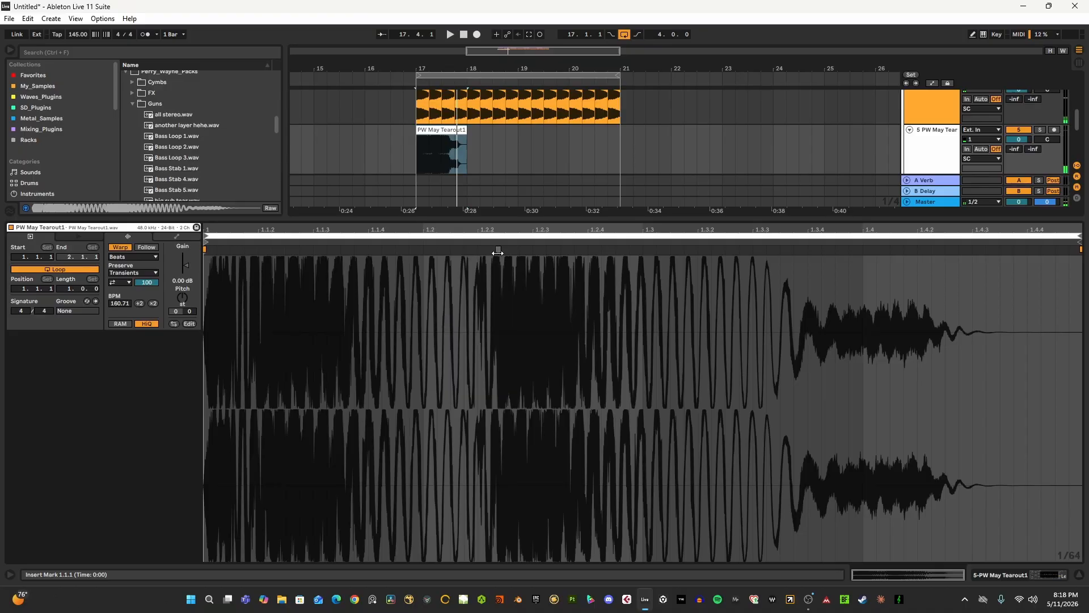
{"action": "mouse_move", "coordinate": [498, 250]}
{"action": "left_mouse_down"}
{"action": "mouse_move", "coordinate": [424, 250]}
{"action": "mouse_move", "coordinate": [478, 250]}
{"action": "left_mouse_up"}
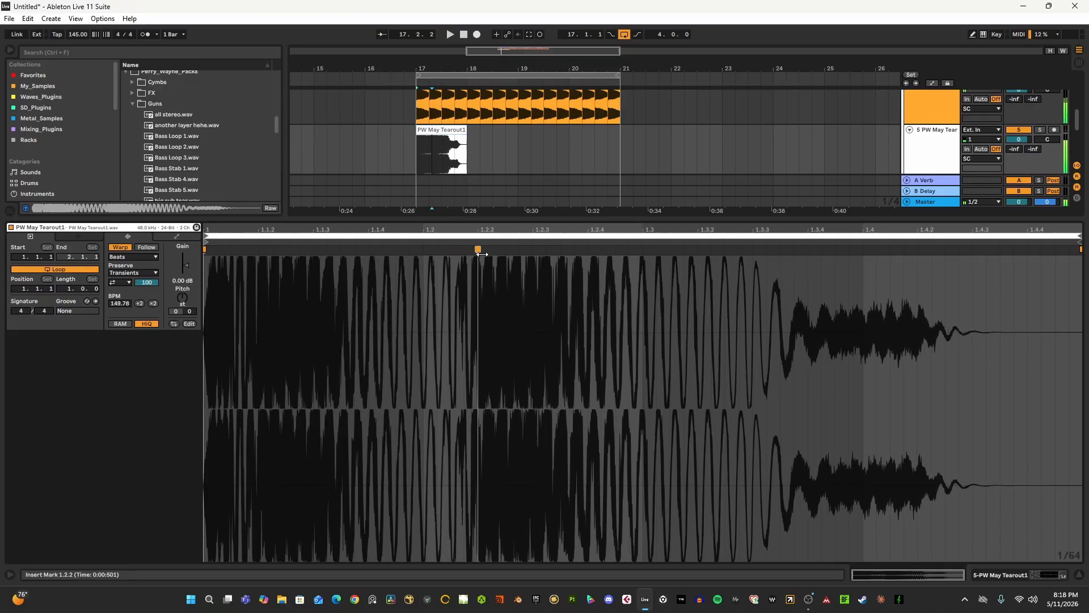
- Shorten the PW May Tearout1 clip to two beats and duplicate it repeatedly to fill the loop up to bar 21
{"action": "mouse_move", "coordinate": [455, 130]}
{"action": "left_mouse_down"}
{"action": "mouse_move", "coordinate": [432, 132]}
{"action": "mouse_move", "coordinate": [443, 132]}
{"action": "left_mouse_up"}
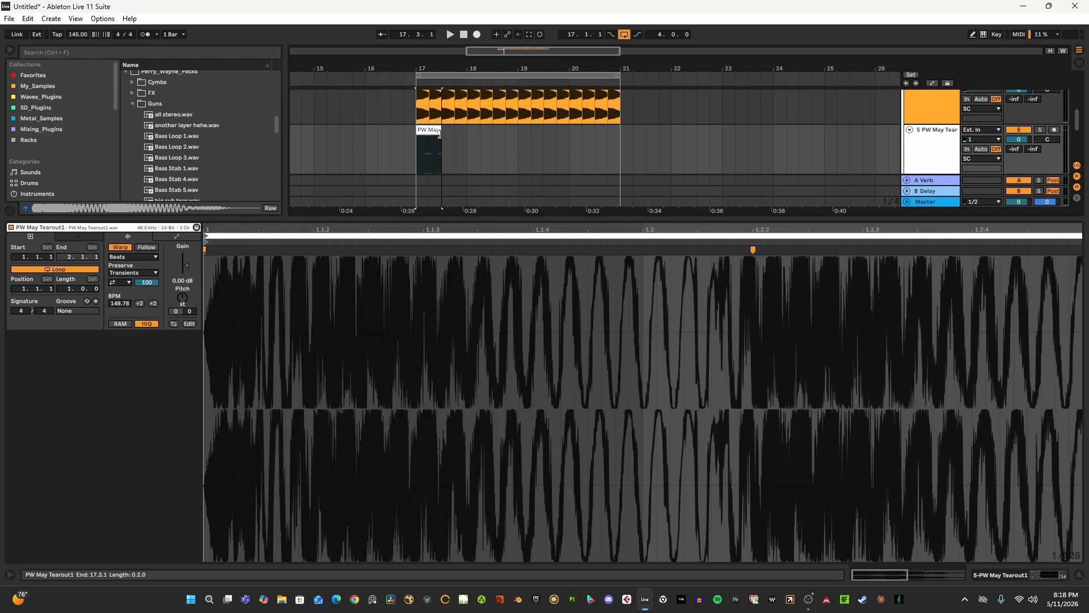
{"action": "left_click", "coordinate": [431, 128]}
{"action": "left_click", "coordinate": [430, 131]}
{"action": "key", "text": "ctrl+d"}
{"action": "key", "text": "ctrl+d"}
{"action": "key", "text": "ctrl+d"}
{"action": "key", "text": "ctrl+d"}
{"action": "key", "text": "ctrl+d"}
{"action": "key", "text": "ctrl+d"}
{"action": "key", "text": "ctrl+d"}
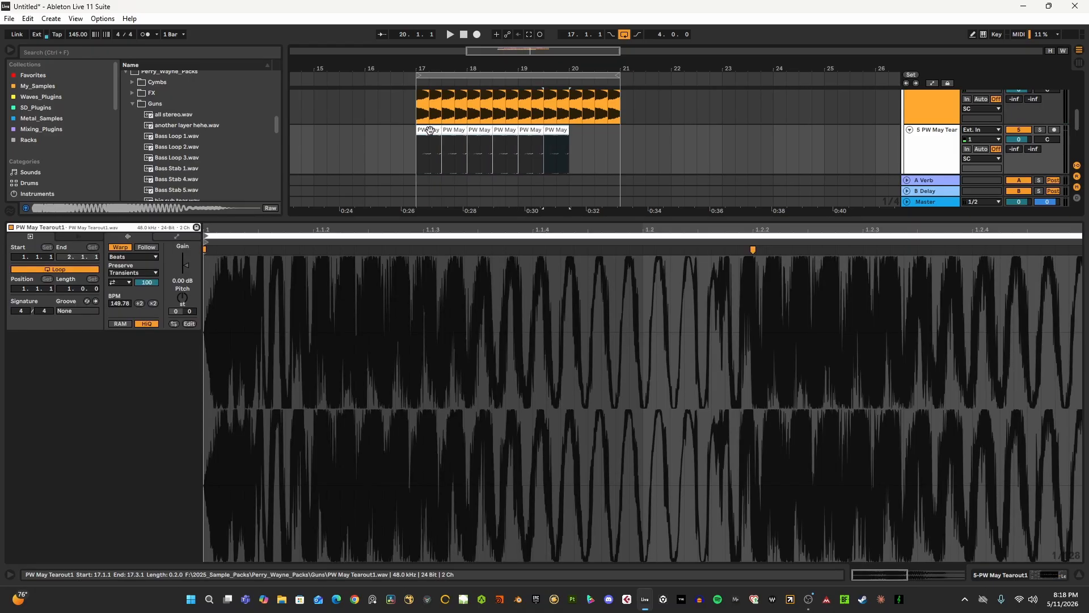
- Play the loop from bar 17, soloing the SC group for comparison and unsoloing it to hear the full mix
{"action": "left_click", "coordinate": [415, 149]}
{"action": "key", "text": "space"}
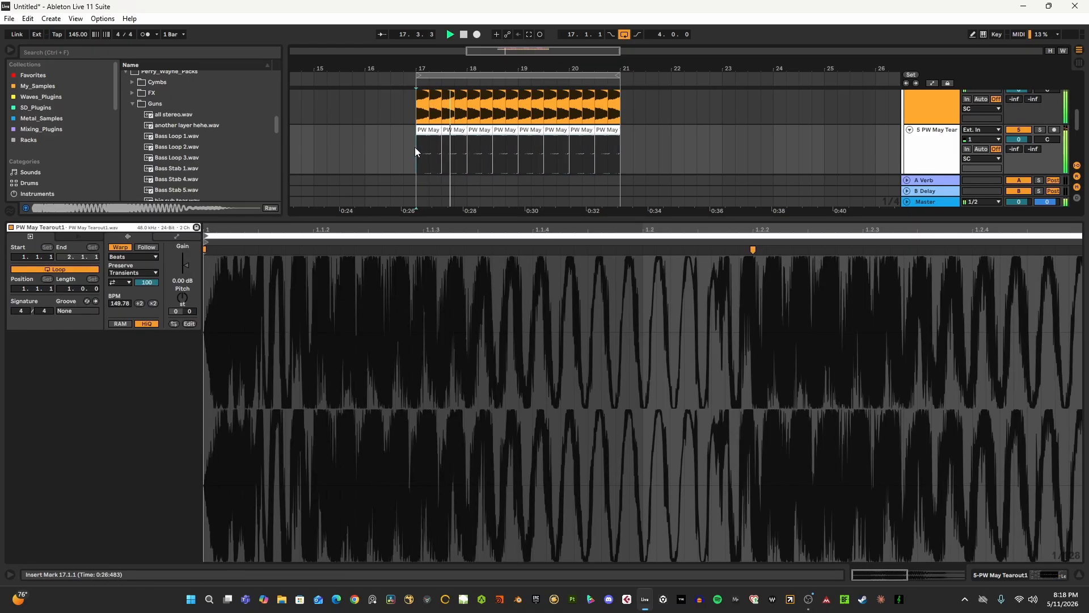
{"action": "key", "text": "ctrl+alt+l"}
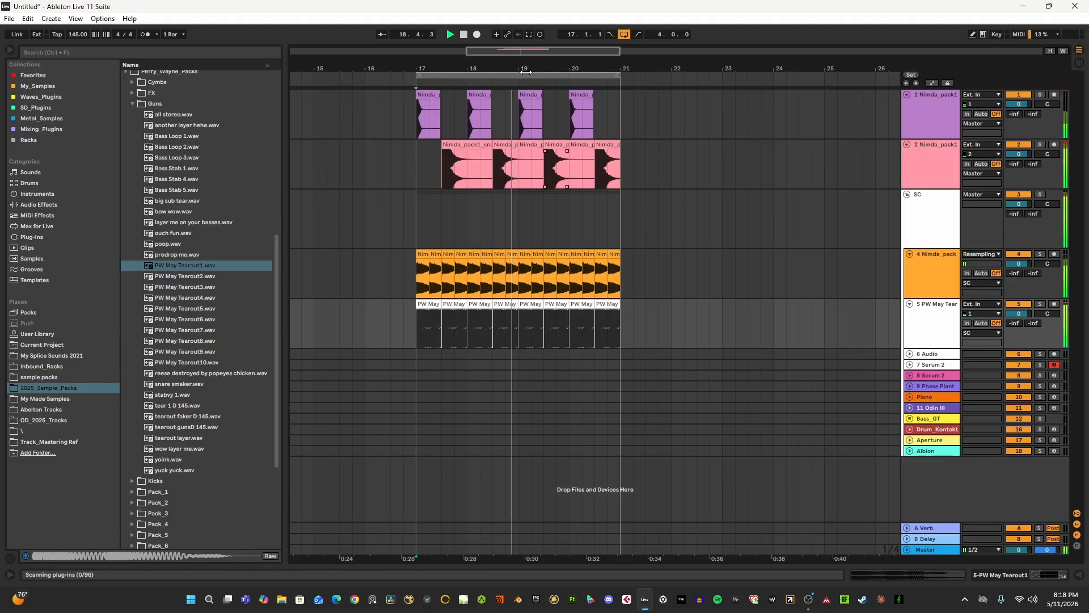
{"action": "left_click", "coordinate": [1039, 195]}
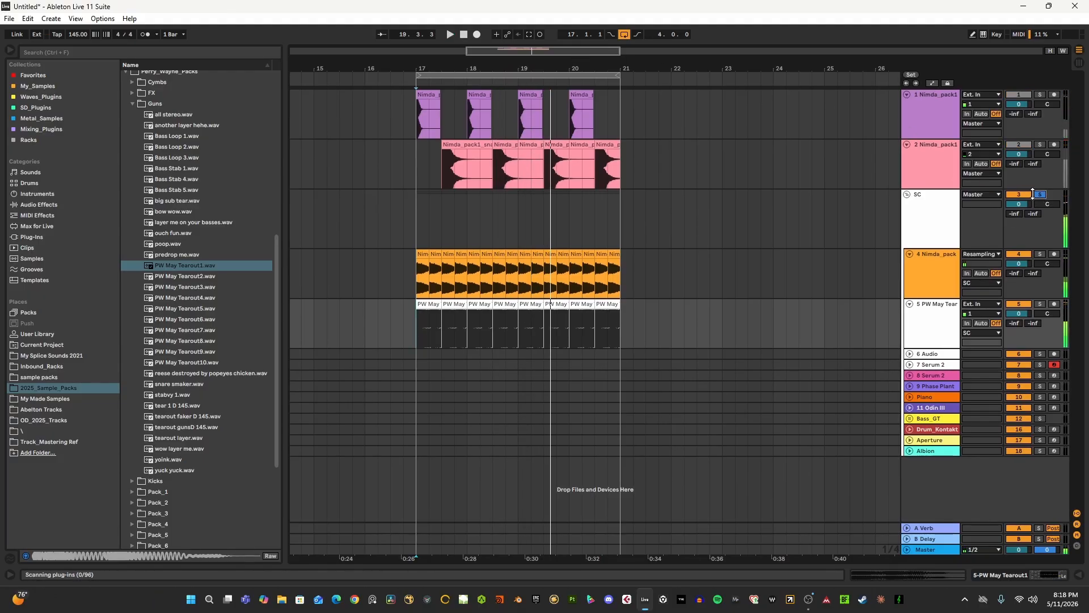
{"action": "left_click", "coordinate": [935, 203]}
{"action": "key", "text": "space"}
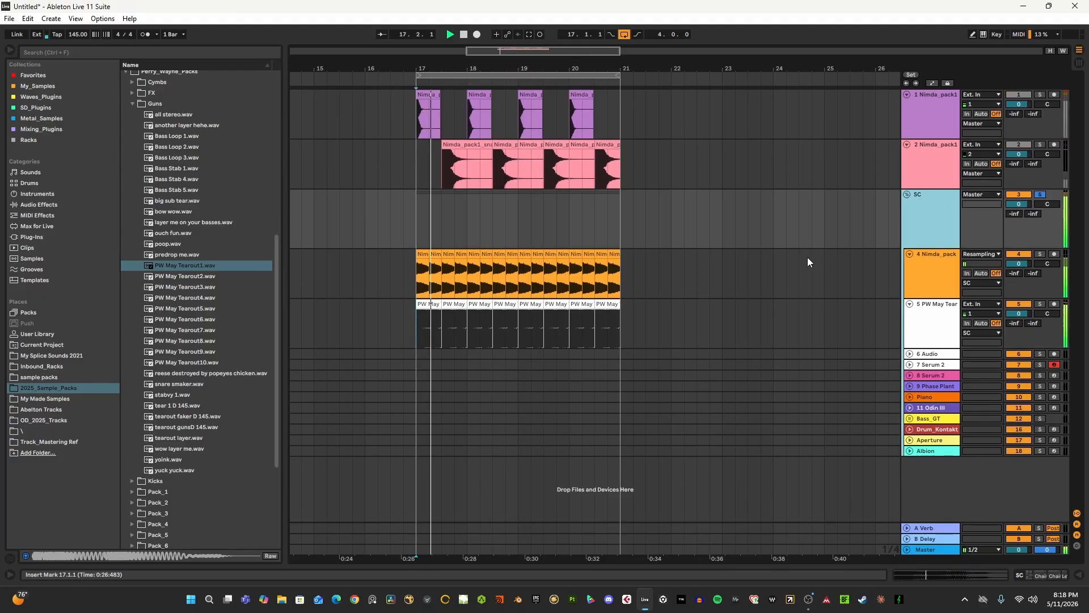
{"action": "left_click", "coordinate": [1040, 194]}
- Show the Master track's device chain, restart playback and open the OTT plug-in inside the Master_OTT rack
{"action": "left_click", "coordinate": [925, 549]}
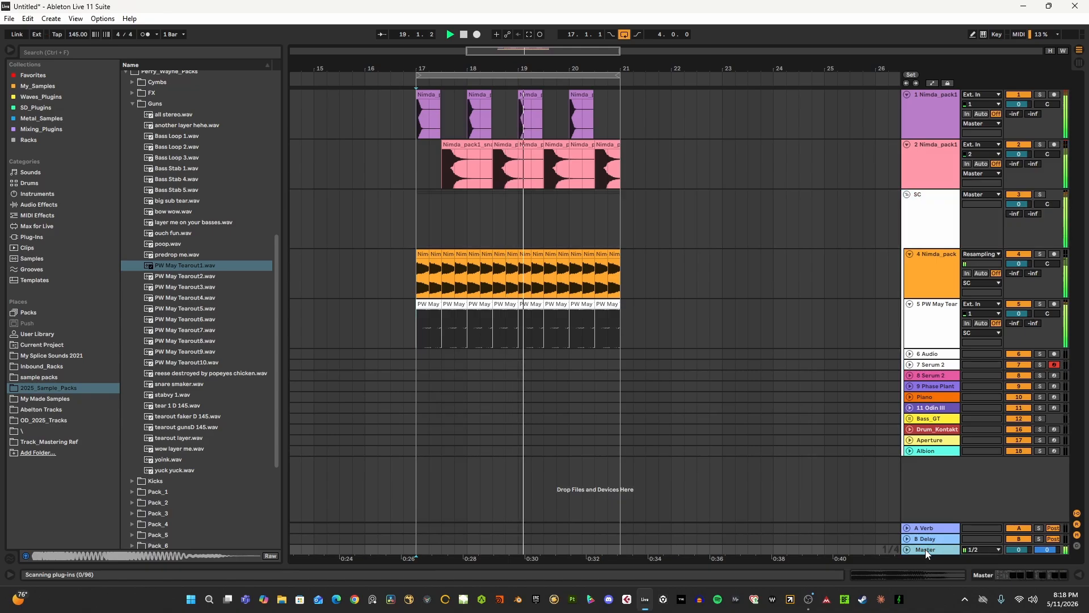
{"action": "key", "text": "space"}
{"action": "left_click", "coordinate": [999, 577]}
{"action": "scroll", "coordinate": [430, 326], "scroll_direction": "down", "scroll_amount": 2}
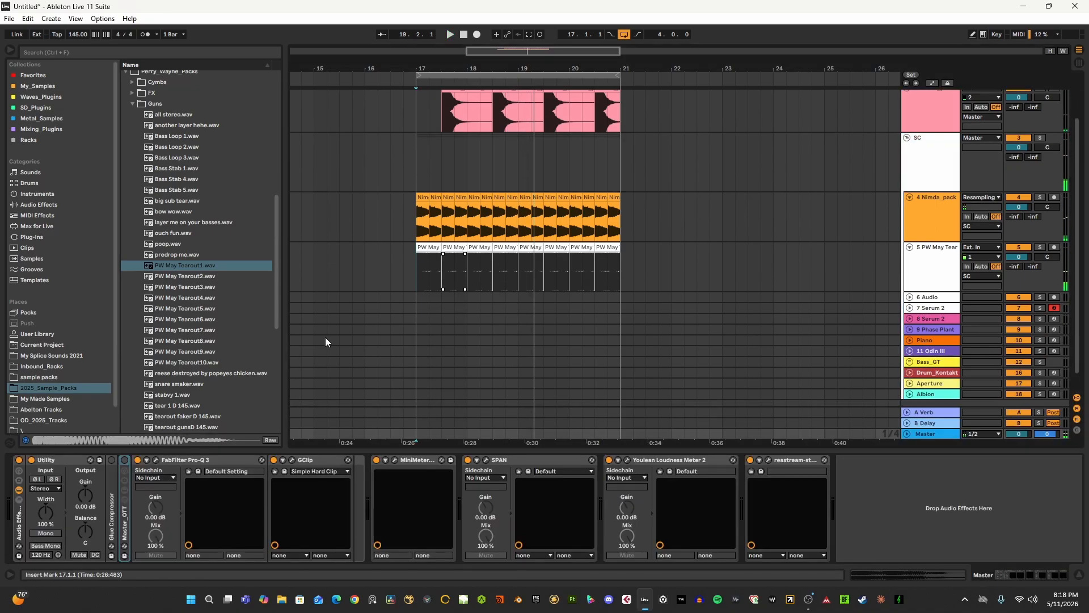
{"action": "key", "text": "space"}
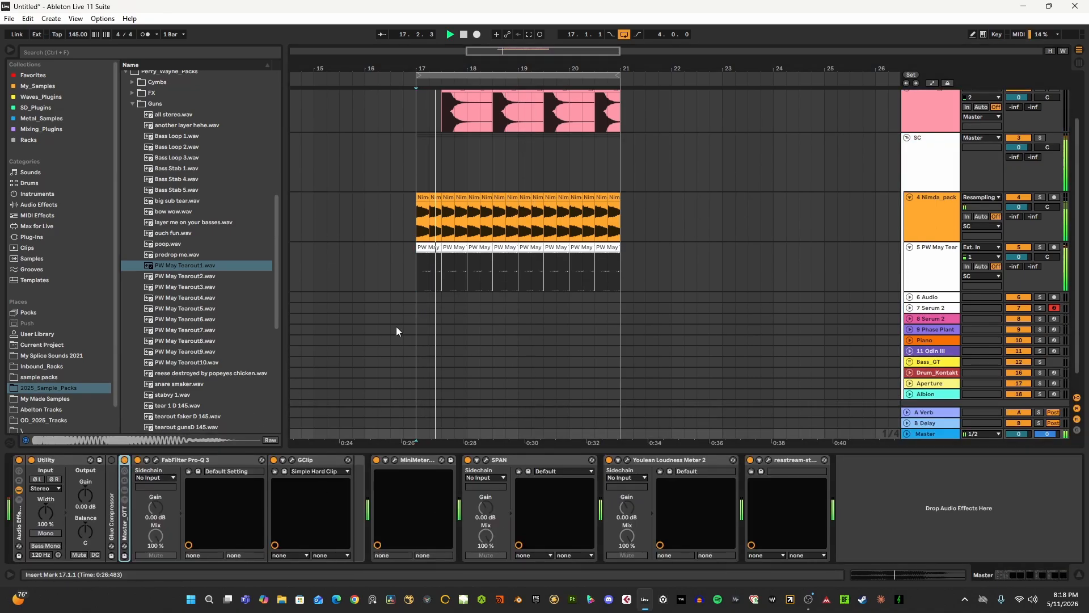
{"action": "left_click", "coordinate": [124, 529]}
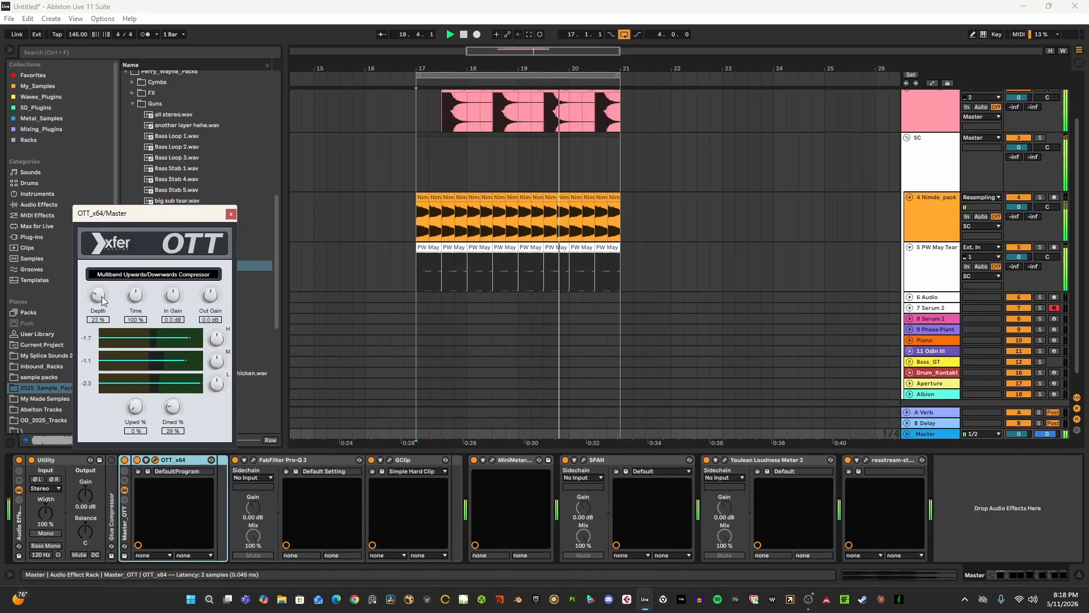
- Raise the OTT depth to about 36%, try a higher output gain, reset that gain to its default and close the plug-in window
{"action": "left_click_drag", "start_coordinate": [99, 297], "coordinate": [101, 289]}
{"action": "left_click_drag", "start_coordinate": [215, 302], "coordinate": [217, 296]}
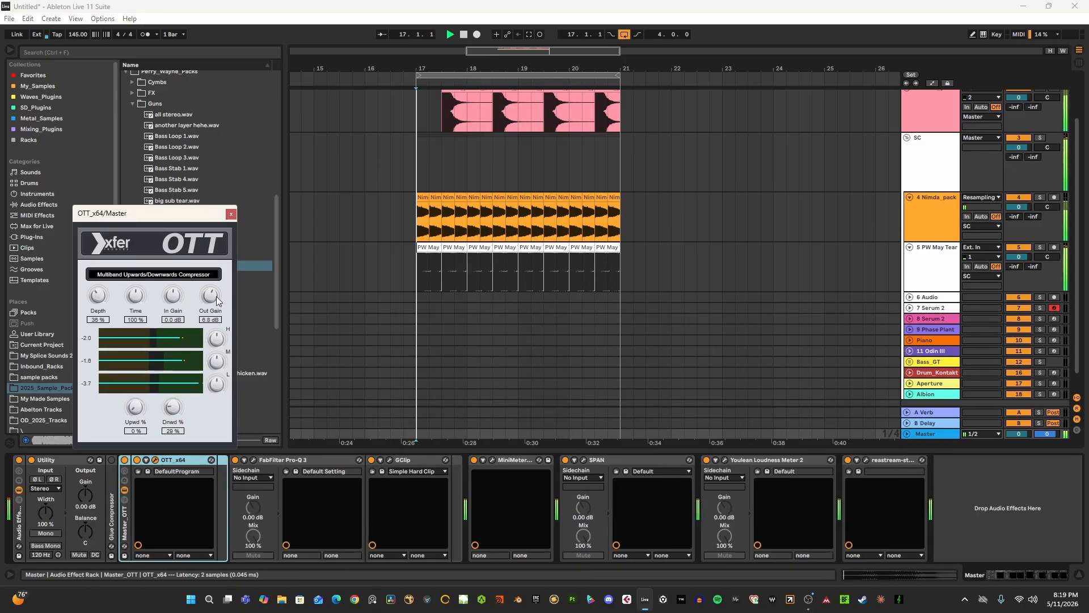
{"action": "double_click", "coordinate": [216, 296]}
{"action": "left_click", "coordinate": [230, 213]}
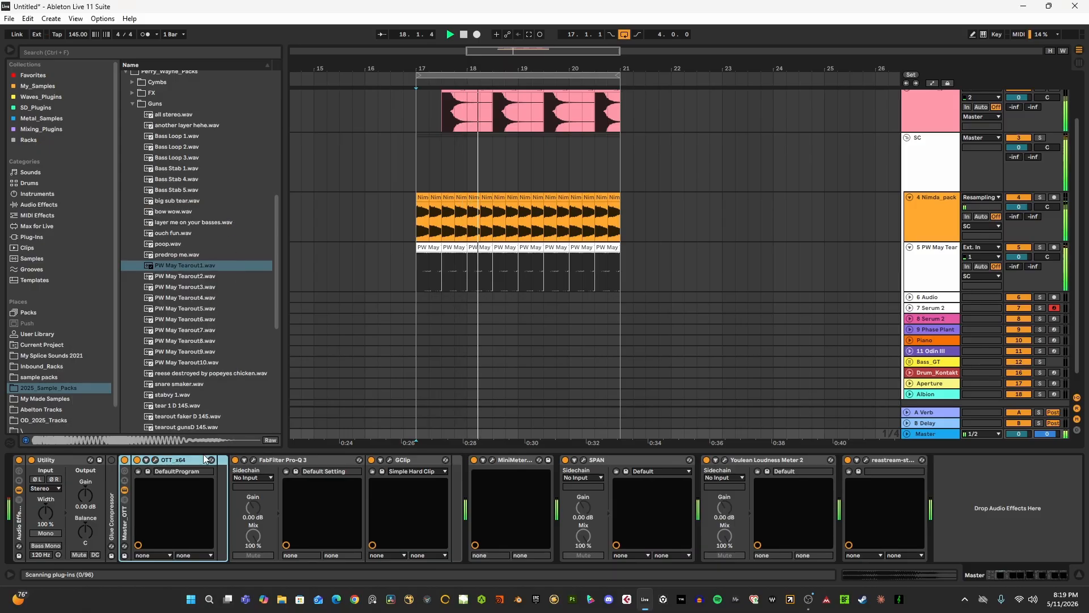
- Stop playback and place the insert marker at 17.1.1 on the PW May Tearout1 track
{"action": "scroll", "coordinate": [573, 292], "scroll_direction": "up", "scroll_amount": 3}
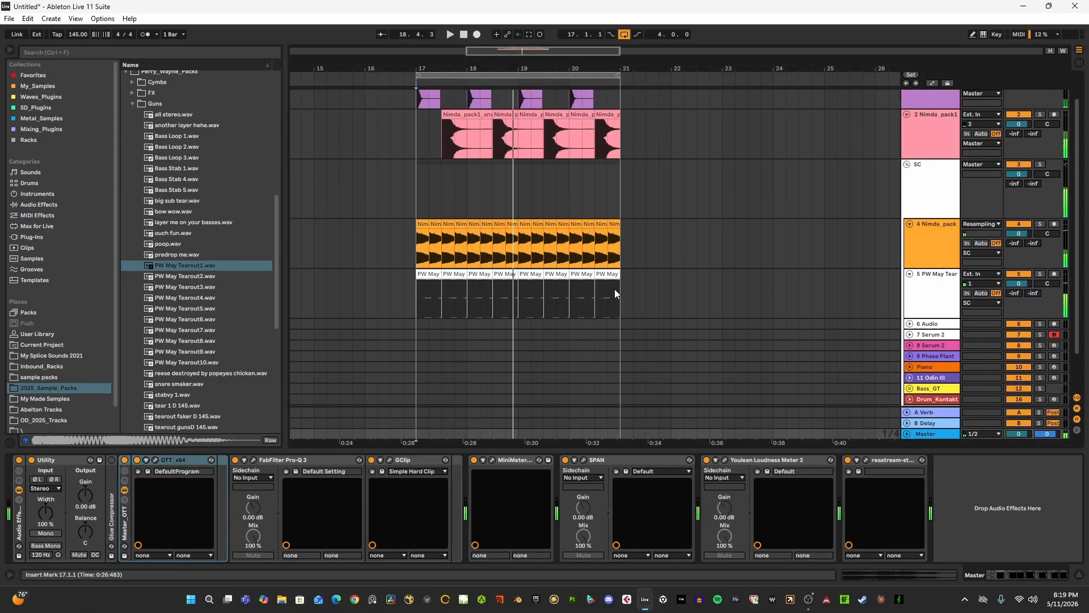
{"action": "key", "text": "space"}
{"action": "left_click", "coordinate": [418, 331]}
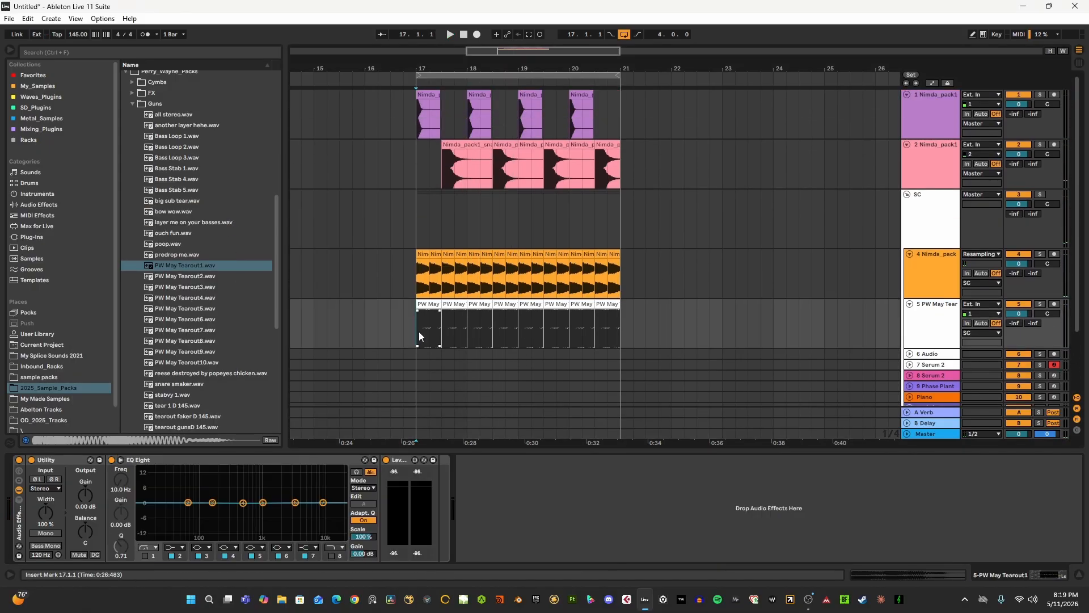
- Show the device chains of the PW May Tearout1 track and the Master, and return the insert marker to 17.1.1
{"action": "left_click", "coordinate": [920, 328]}
{"action": "scroll", "coordinate": [915, 332], "scroll_direction": "down", "scroll_amount": 3}
{"action": "left_click", "coordinate": [940, 435]}
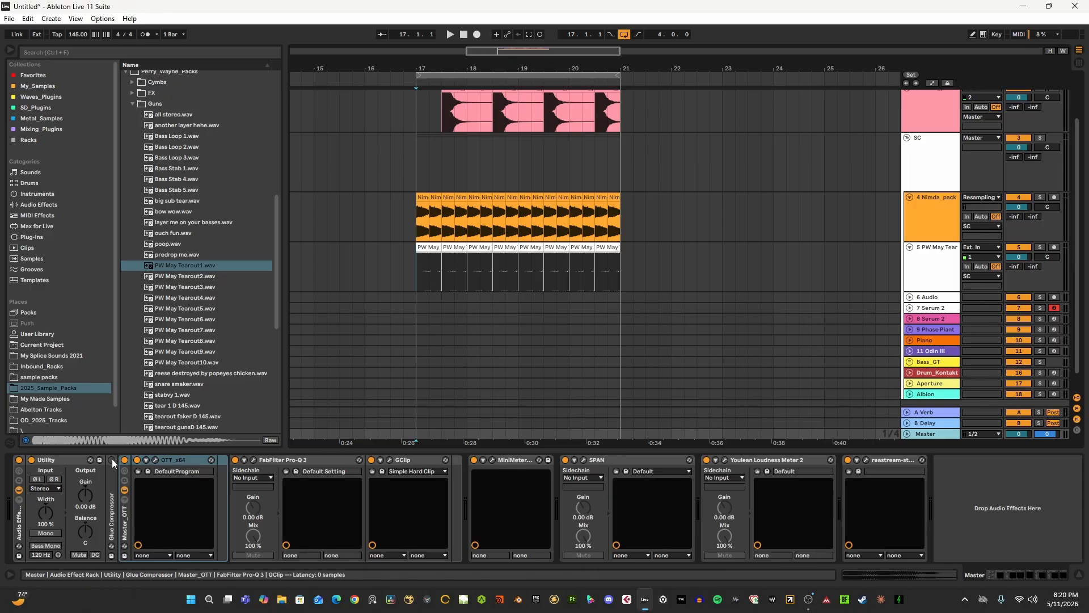
{"action": "scroll", "coordinate": [482, 187], "scroll_direction": "up", "scroll_amount": 3}
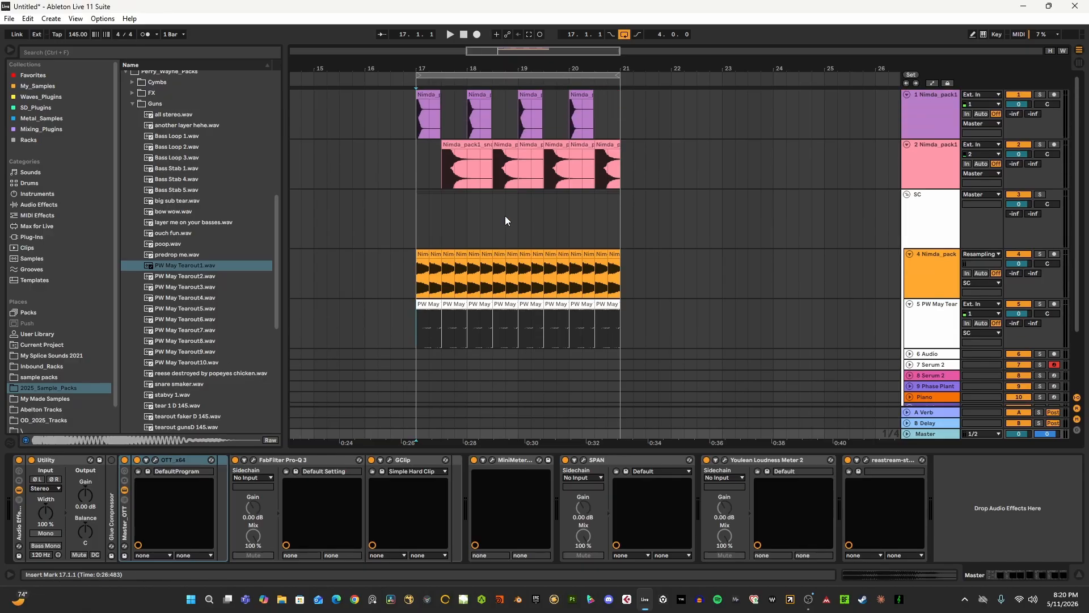
{"action": "scroll", "coordinate": [581, 210], "scroll_direction": "down", "scroll_amount": 2}
{"action": "scroll", "coordinate": [581, 210], "scroll_direction": "up", "scroll_amount": 2}
{"action": "left_click", "coordinate": [412, 218]}
- Insert a new MIDI track directly below the Nimda_pack track inside the SC group
{"action": "left_click", "coordinate": [927, 314]}
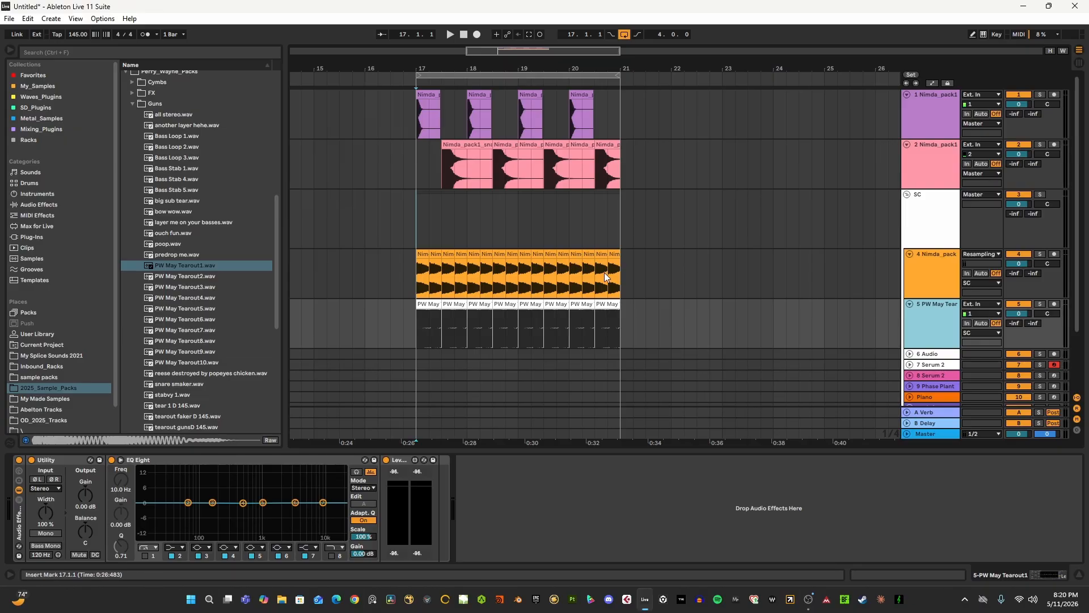
{"action": "scroll", "coordinate": [610, 288], "scroll_direction": "down", "scroll_amount": 2}
{"action": "left_click", "coordinate": [417, 280]}
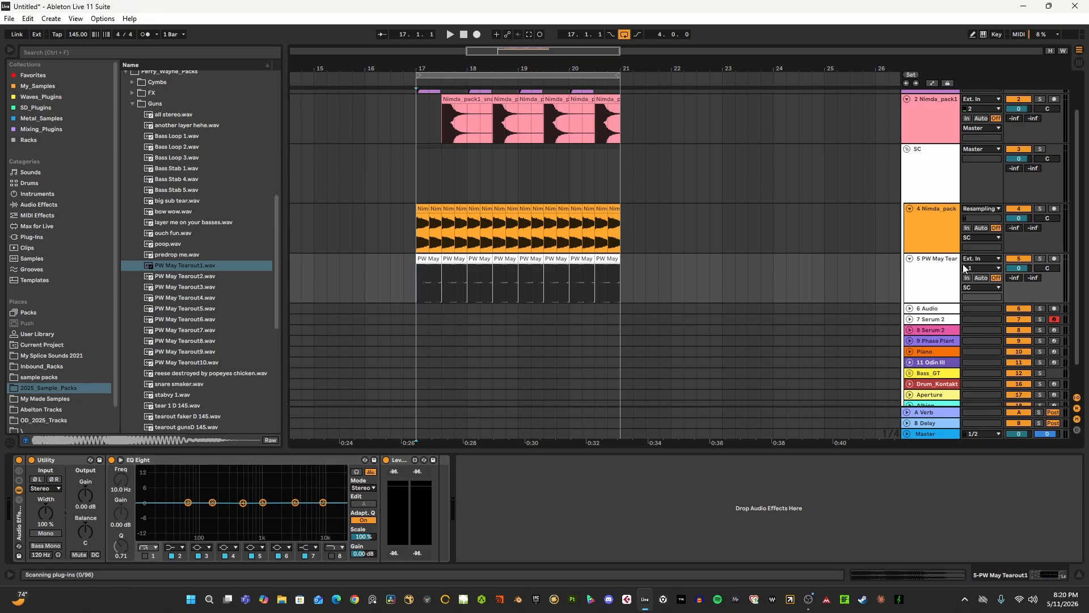
{"action": "left_click", "coordinate": [932, 224]}
{"action": "key", "text": "ctrl+shift+t"}
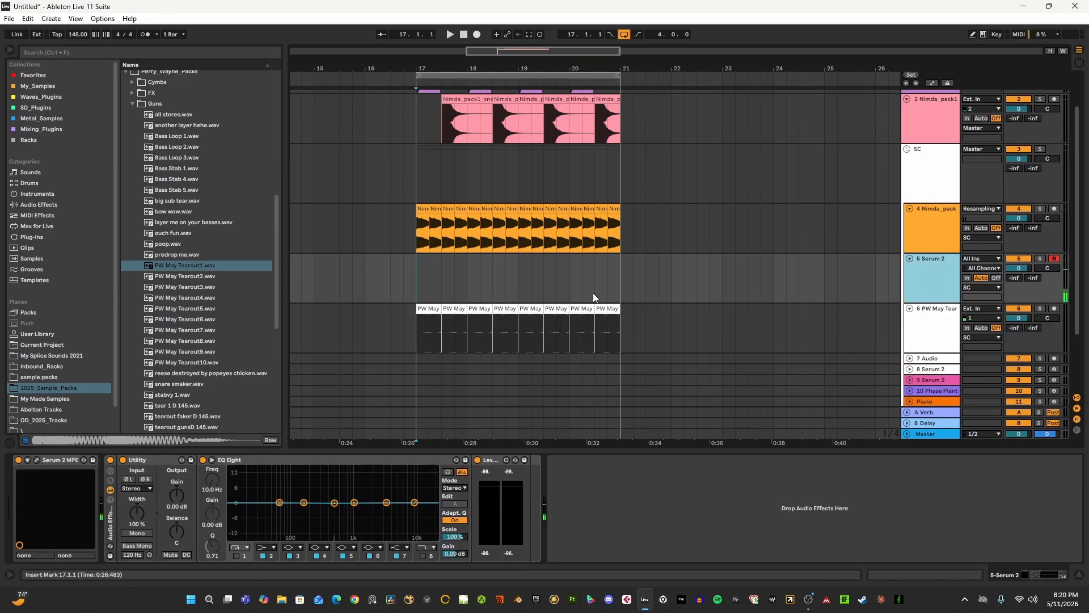
{"action": "left_click", "coordinate": [683, 285]}
{"action": "scroll", "coordinate": [882, 285], "scroll_direction": "down", "scroll_amount": 2}
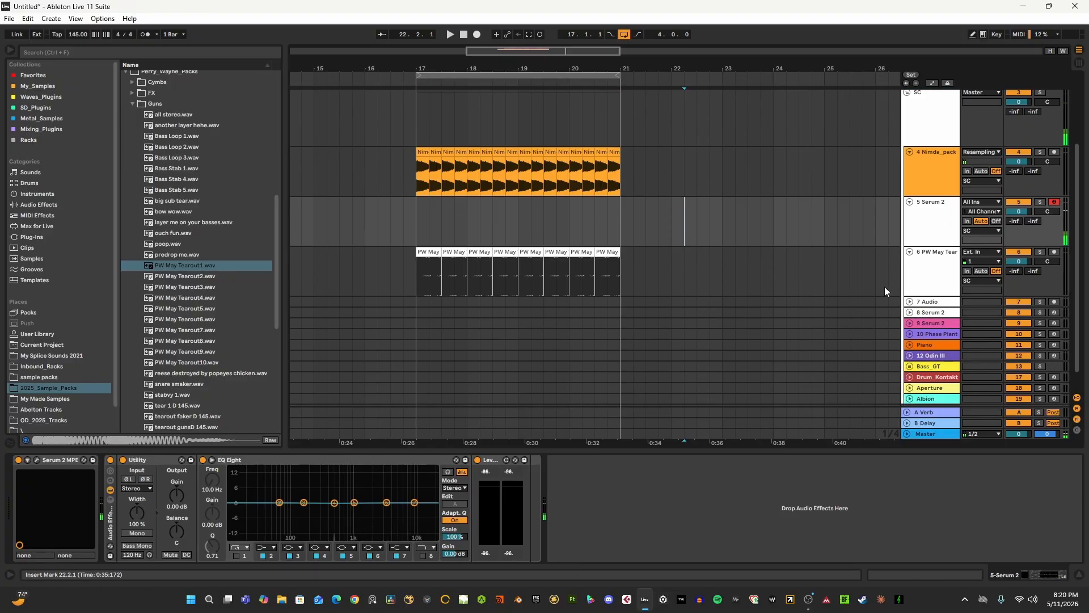
- Compare the PW May Tearout1 and new Serum 2 tracks' device chains, reset the insert marker to 17.1.1 and show the Master chain
{"action": "left_click", "coordinate": [930, 265]}
{"action": "left_click", "coordinate": [929, 234]}
{"action": "left_click", "coordinate": [928, 266]}
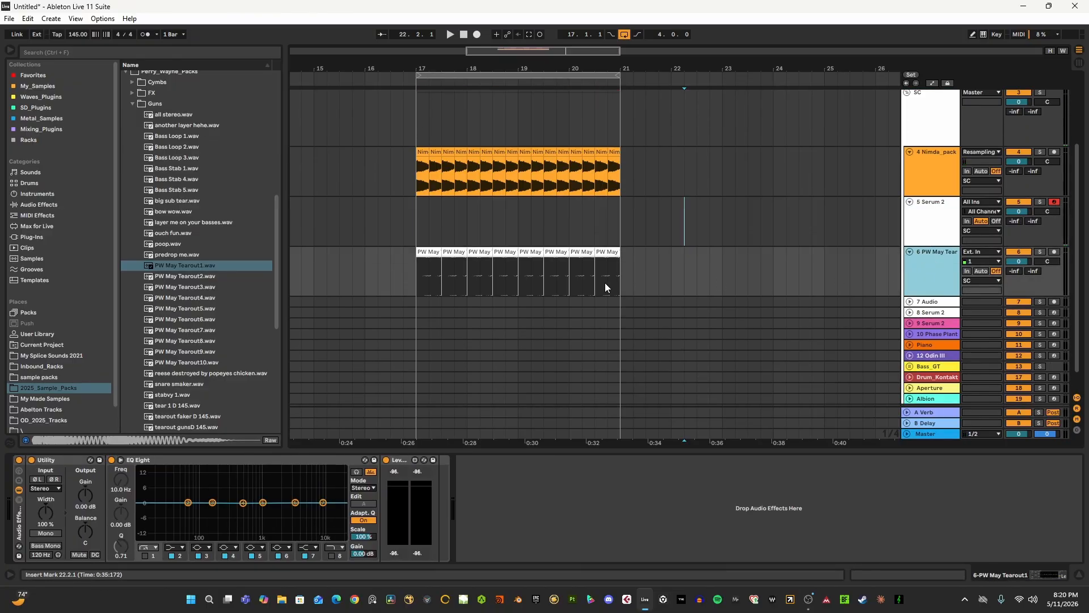
{"action": "left_click", "coordinate": [410, 272]}
{"action": "left_click", "coordinate": [939, 434]}
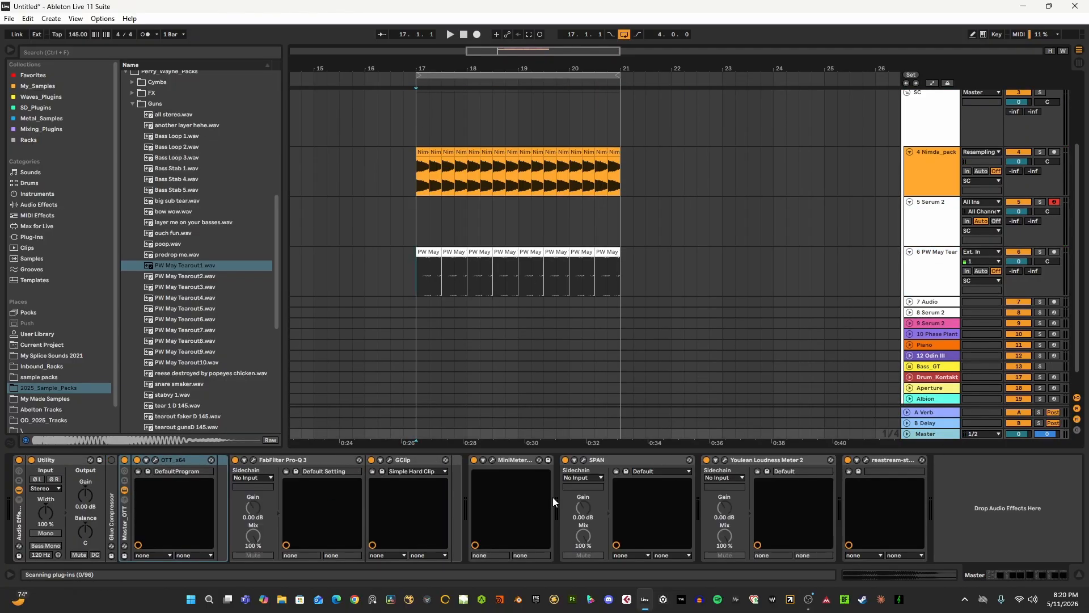
- Open FabFilter Pro-Q 3 on the Master, inspect its low-cut and high-cut bands, and close the plug-in window
{"action": "left_click", "coordinate": [253, 460]}
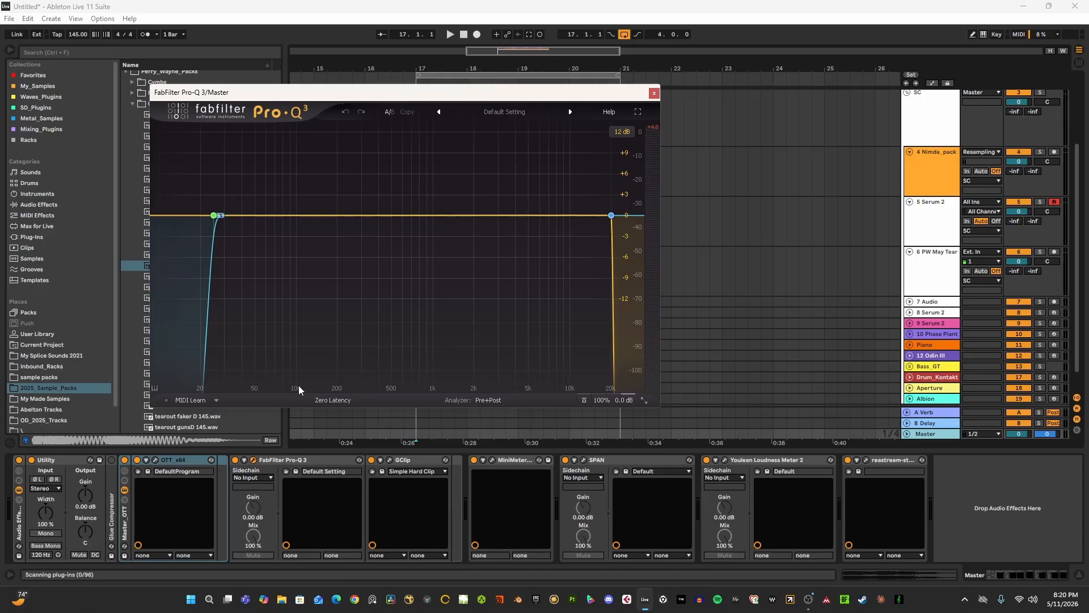
{"action": "left_click", "coordinate": [214, 216]}
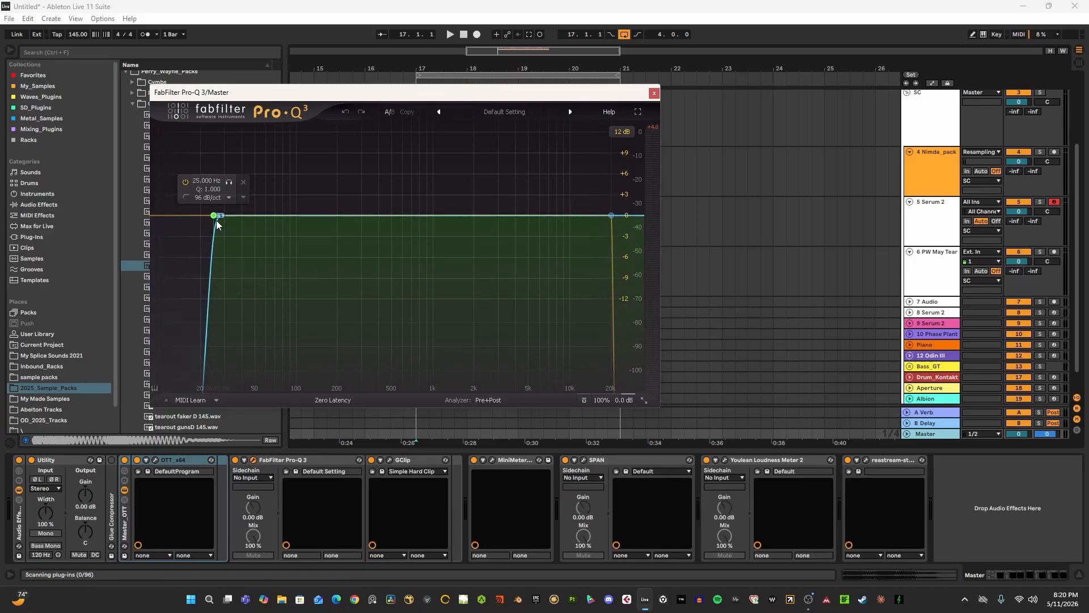
{"action": "left_click", "coordinate": [611, 216]}
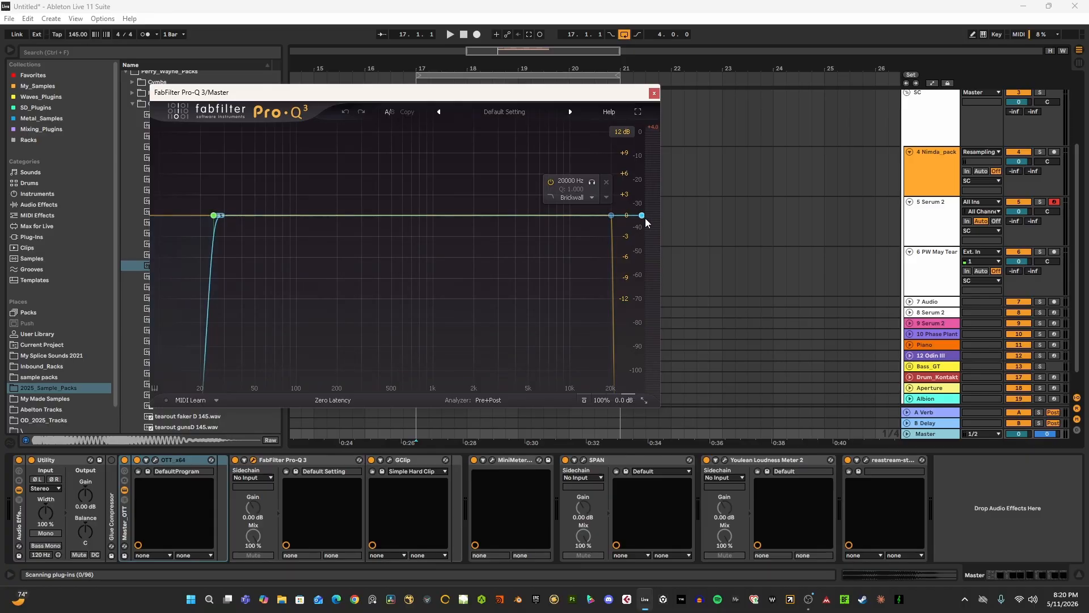
{"action": "left_click", "coordinate": [654, 93]}
{"action": "scroll", "coordinate": [689, 296], "scroll_direction": "down", "scroll_amount": 1}
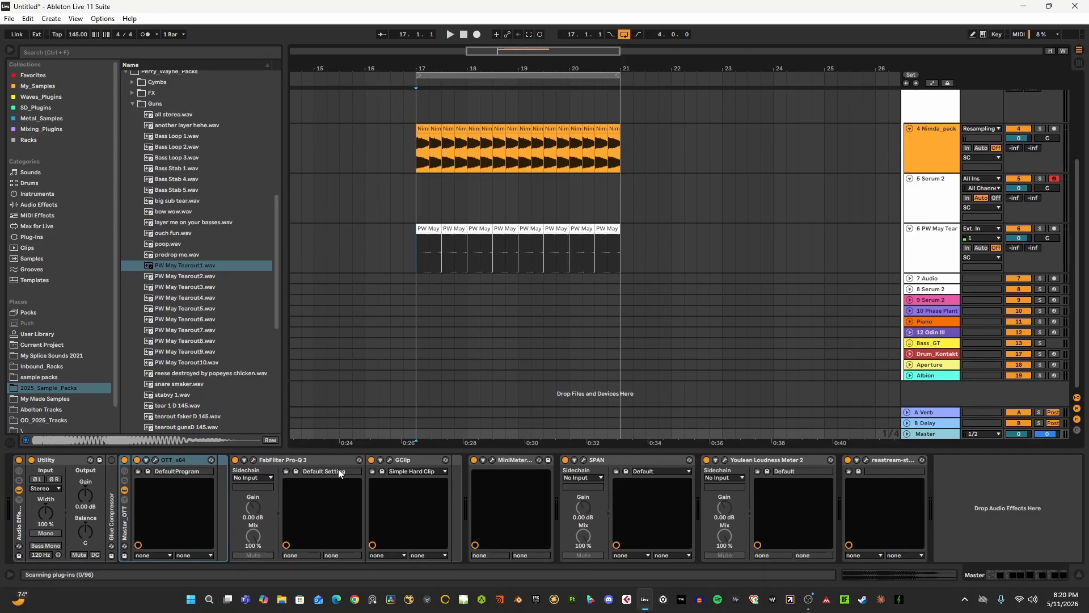
- View the GClip plug-in on the Master and close it, and collapse the MiniMetersServer device
{"action": "left_click", "coordinate": [389, 460]}
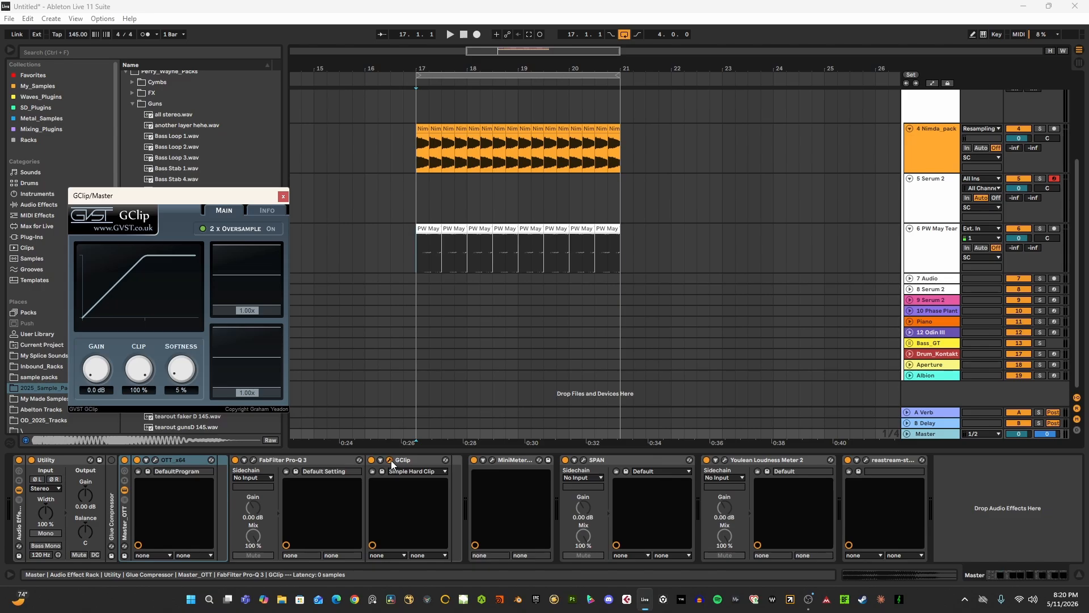
{"action": "left_click", "coordinate": [390, 461]}
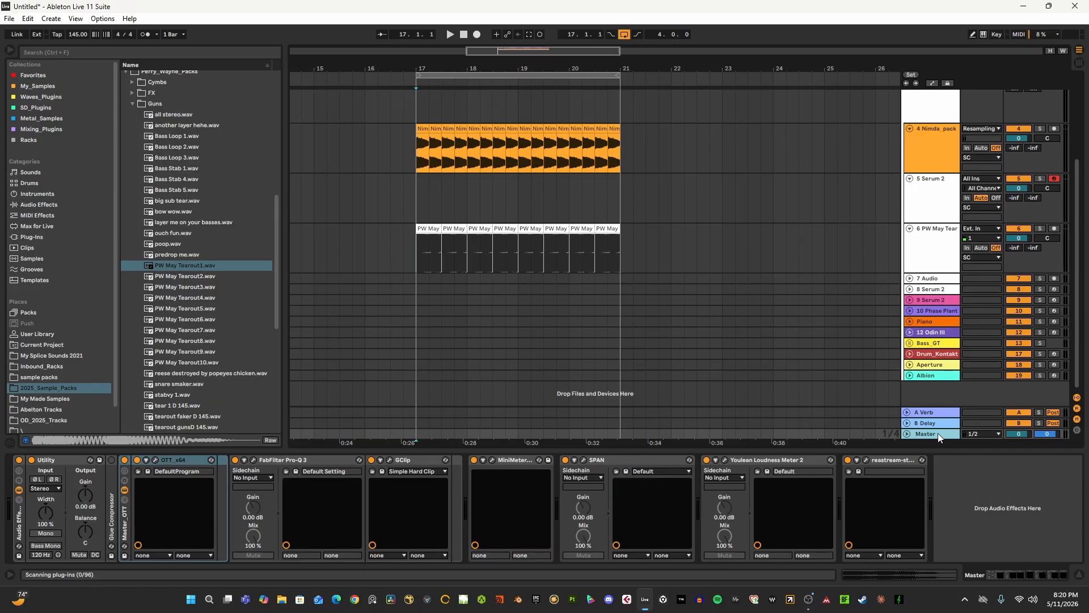
{"action": "double_click", "coordinate": [496, 462]}
- Open the SPAN analyzer on the Master and move its window clear of the loop start and the device chain
{"action": "left_click", "coordinate": [509, 459]}
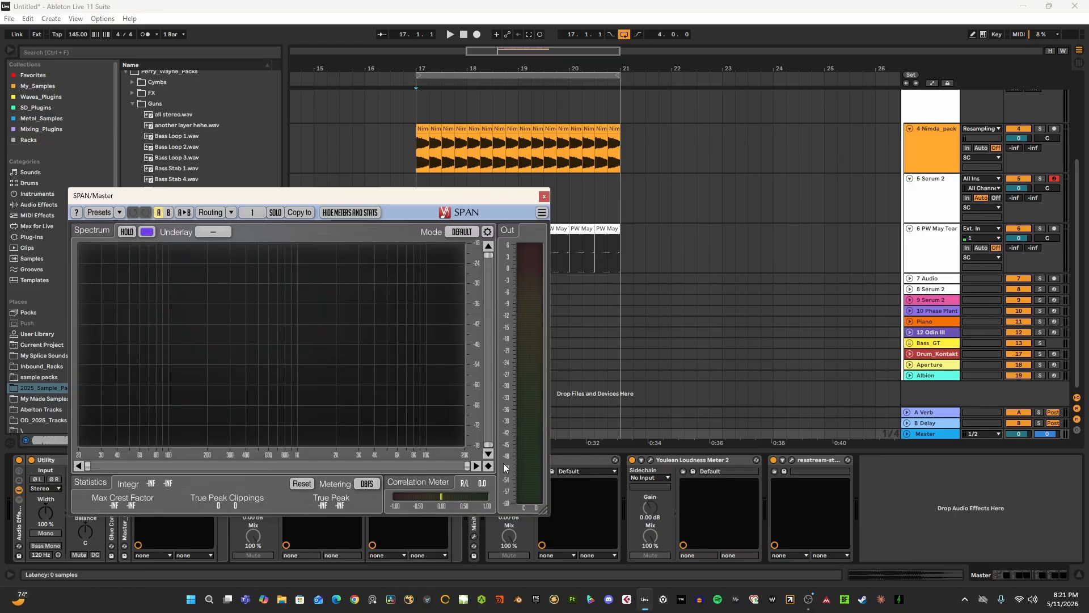
{"action": "left_click_drag", "start_coordinate": [443, 192], "coordinate": [771, 271]}
{"action": "left_click", "coordinate": [415, 200]}
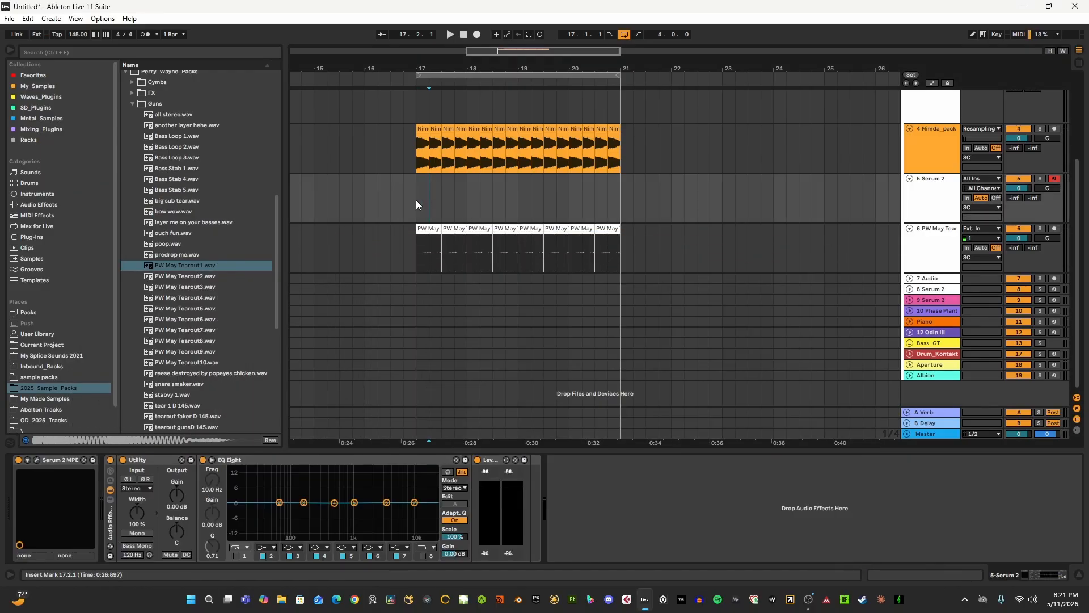
{"action": "left_click", "coordinate": [923, 437]}
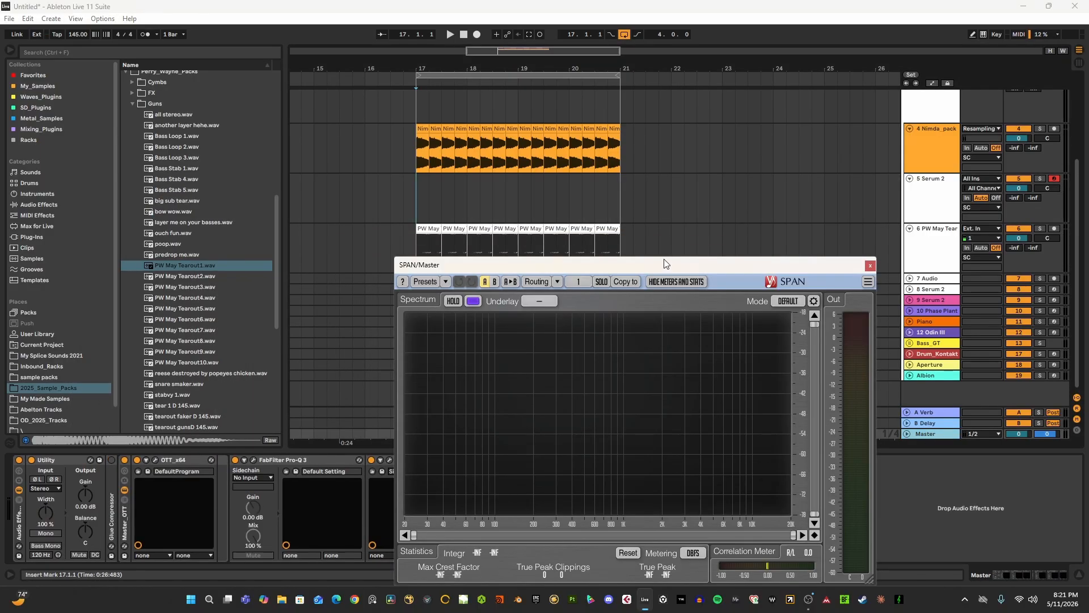
{"action": "left_click_drag", "start_coordinate": [668, 260], "coordinate": [828, 111]}
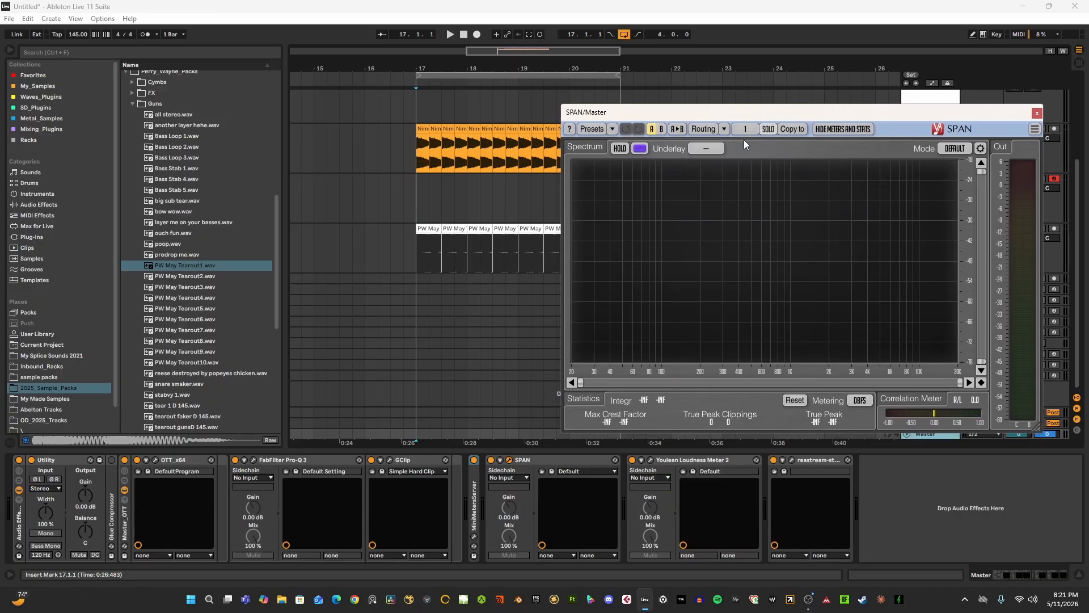
- Play the loop from 17.1.1 while examining its spectrum in the Master's SPAN analyzer, and close the analyzer
{"action": "left_click", "coordinate": [415, 196]}
{"action": "key", "text": "space"}
{"action": "left_click", "coordinate": [917, 433]}
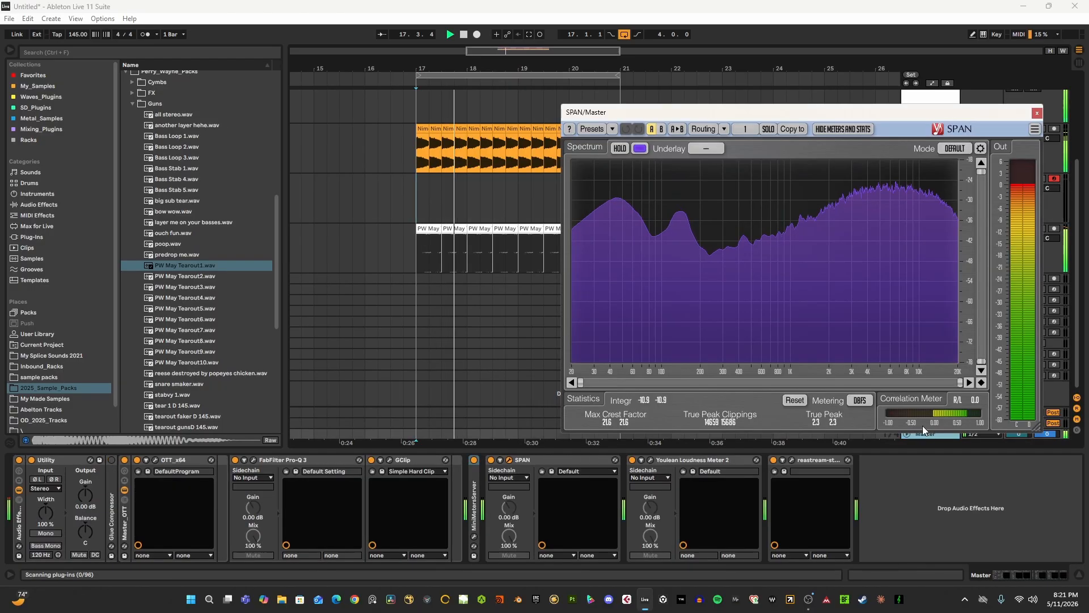
{"action": "left_click_drag", "start_coordinate": [815, 114], "coordinate": [785, 117]}
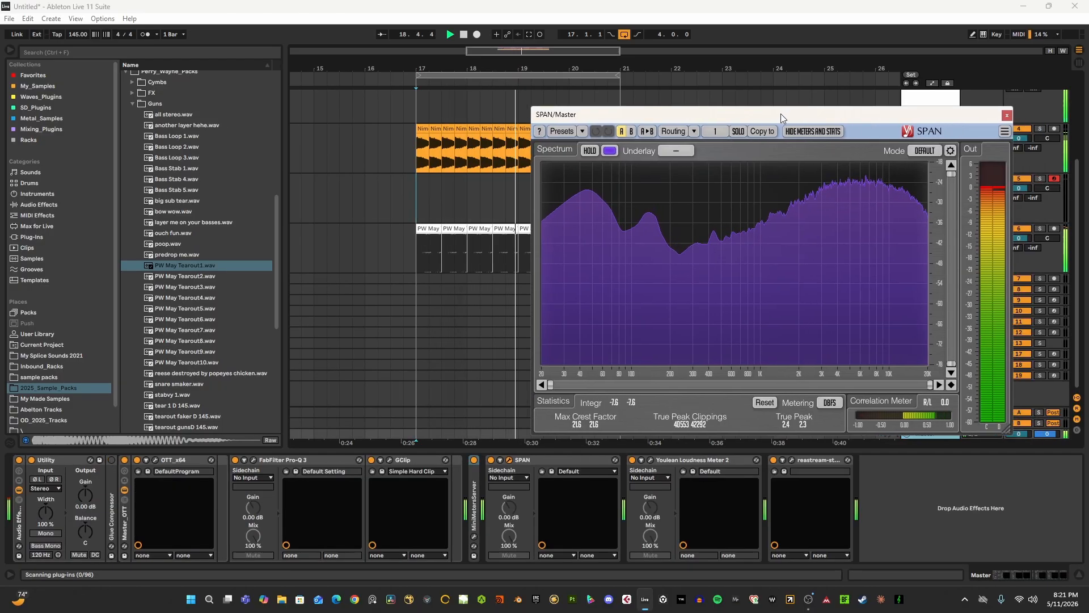
{"action": "left_click", "coordinate": [1007, 115]}
- Open Youlean Loudness Meter 2 on the Master, stop playback, return the insert marker to 17.1.1 and reselect the Master
{"action": "left_click", "coordinate": [651, 459]}
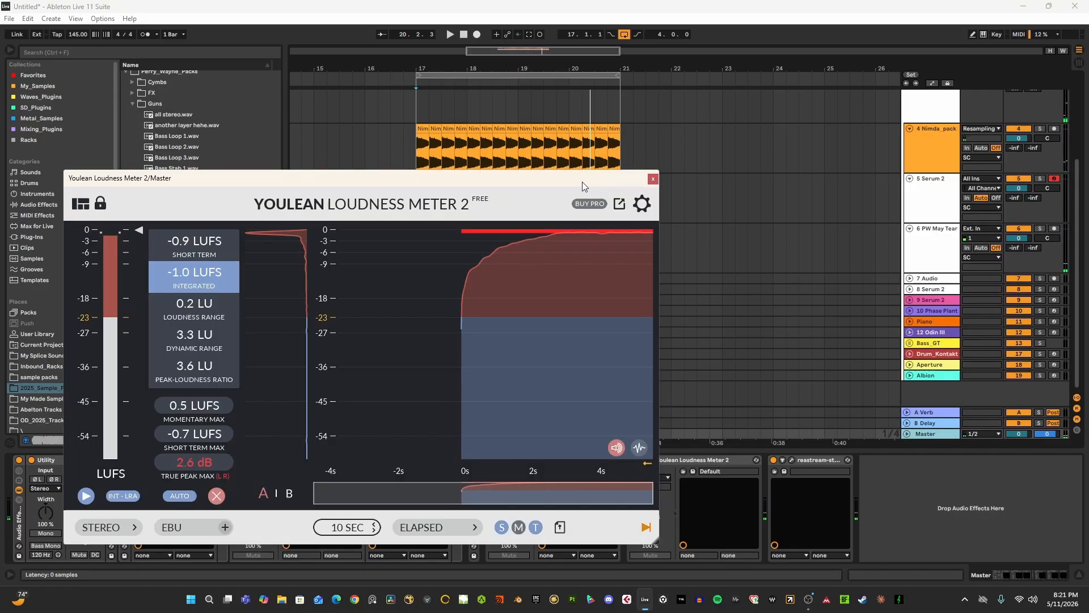
{"action": "left_click_drag", "start_coordinate": [582, 182], "coordinate": [822, 258]}
{"action": "key", "text": "space"}
{"action": "left_click", "coordinate": [415, 202]}
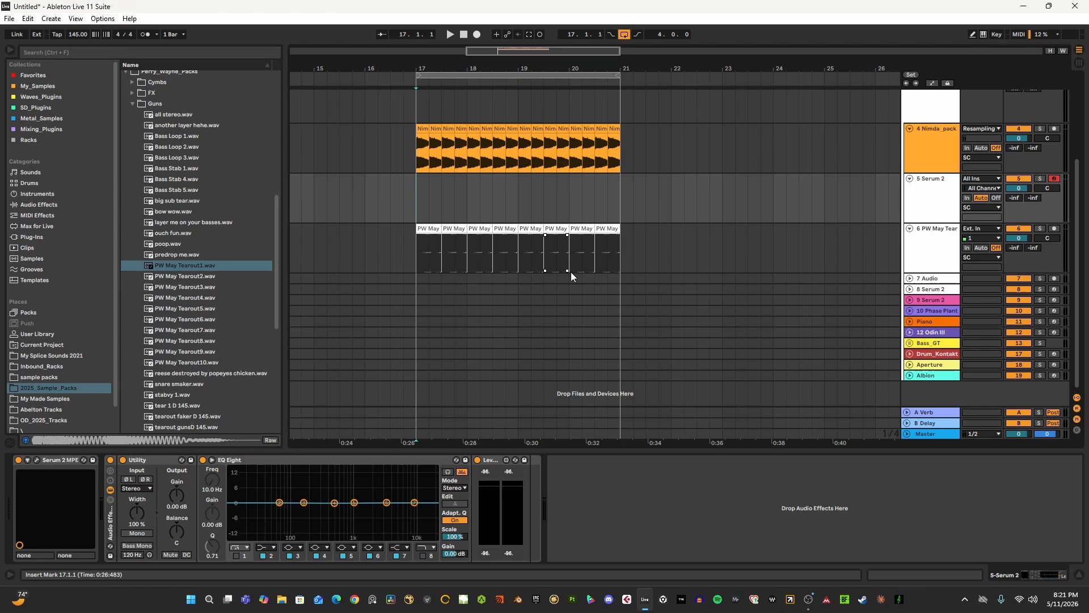
{"action": "left_click", "coordinate": [937, 434]}
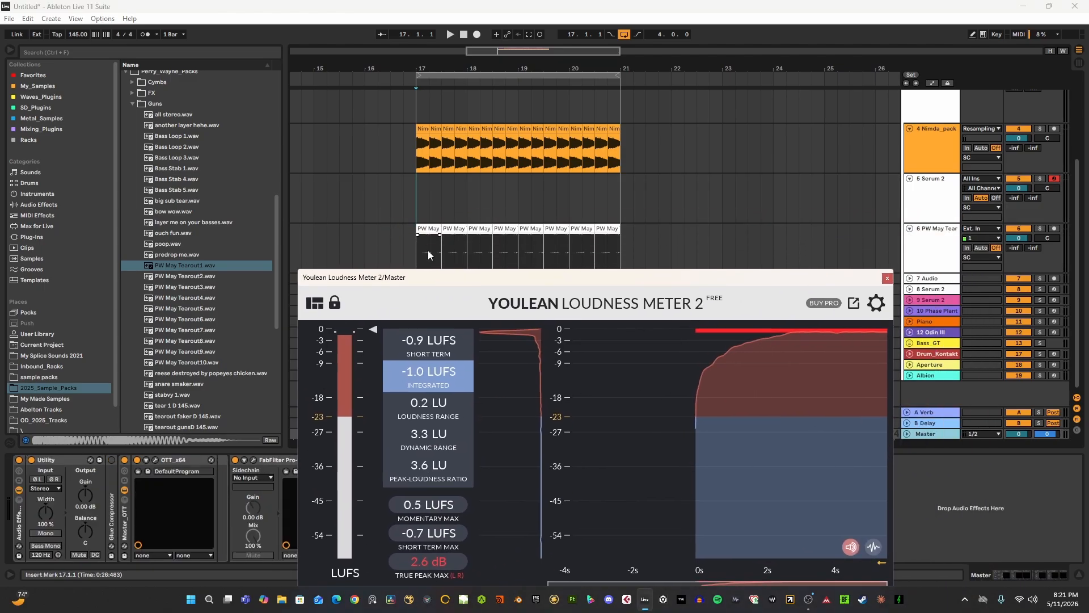
- Move the Youlean Loudness Meter 2 window beside the loop, examine its loudness readings and close it
{"action": "left_click_drag", "start_coordinate": [489, 277], "coordinate": [822, 130]}
{"action": "left_click_drag", "start_coordinate": [726, 63], "coordinate": [525, 48]}
{"action": "left_click_drag", "start_coordinate": [708, 132], "coordinate": [556, 112]}
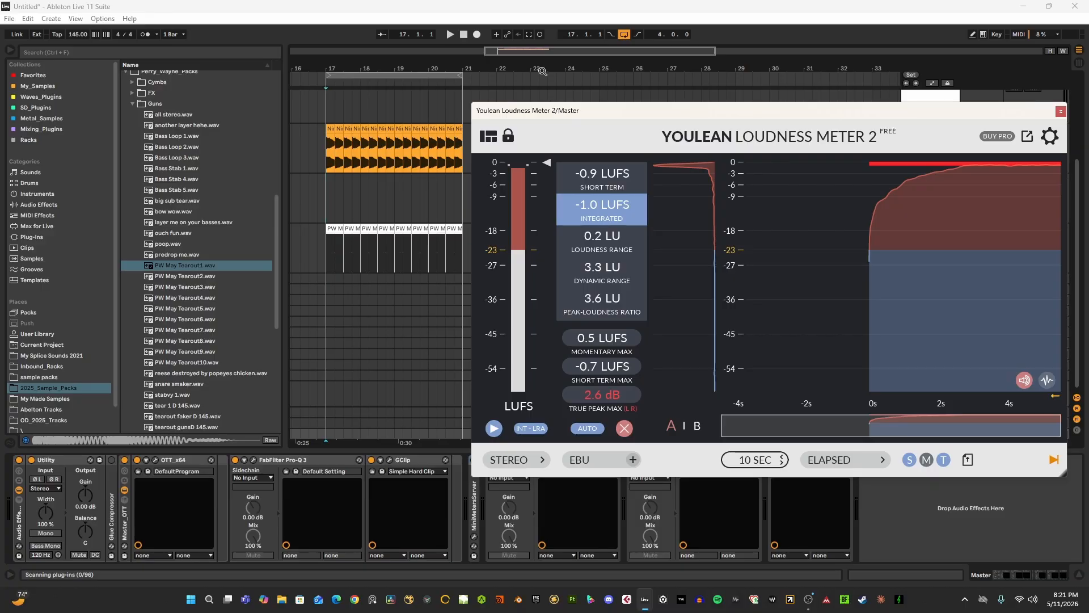
{"action": "left_click_drag", "start_coordinate": [541, 71], "coordinate": [536, 68]}
{"action": "left_click_drag", "start_coordinate": [548, 110], "coordinate": [546, 115]}
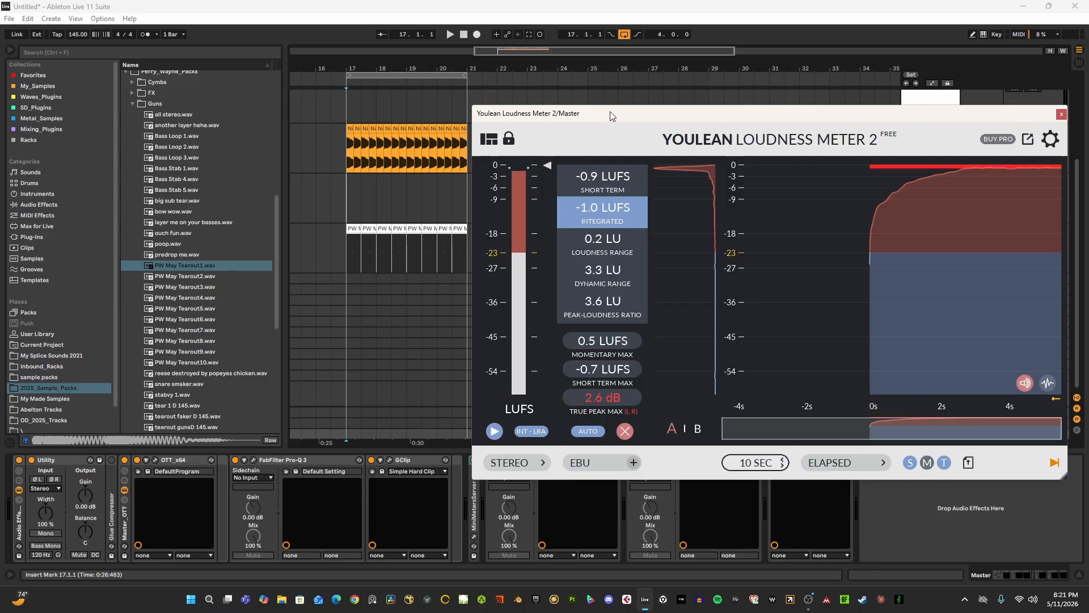
{"action": "left_click_drag", "start_coordinate": [616, 118], "coordinate": [611, 120]}
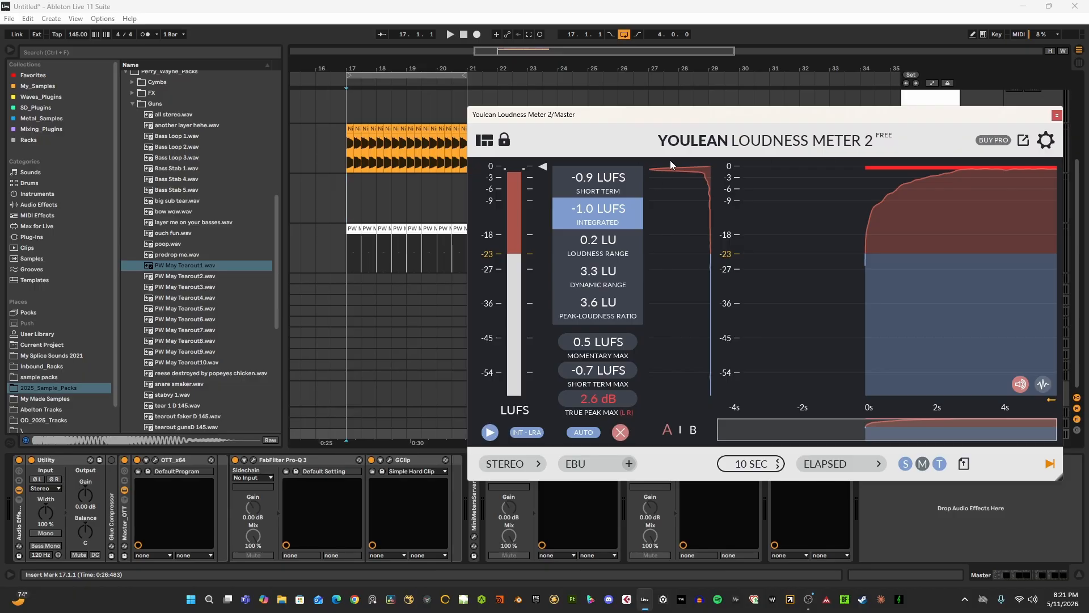
{"action": "left_click", "coordinate": [1056, 115]}
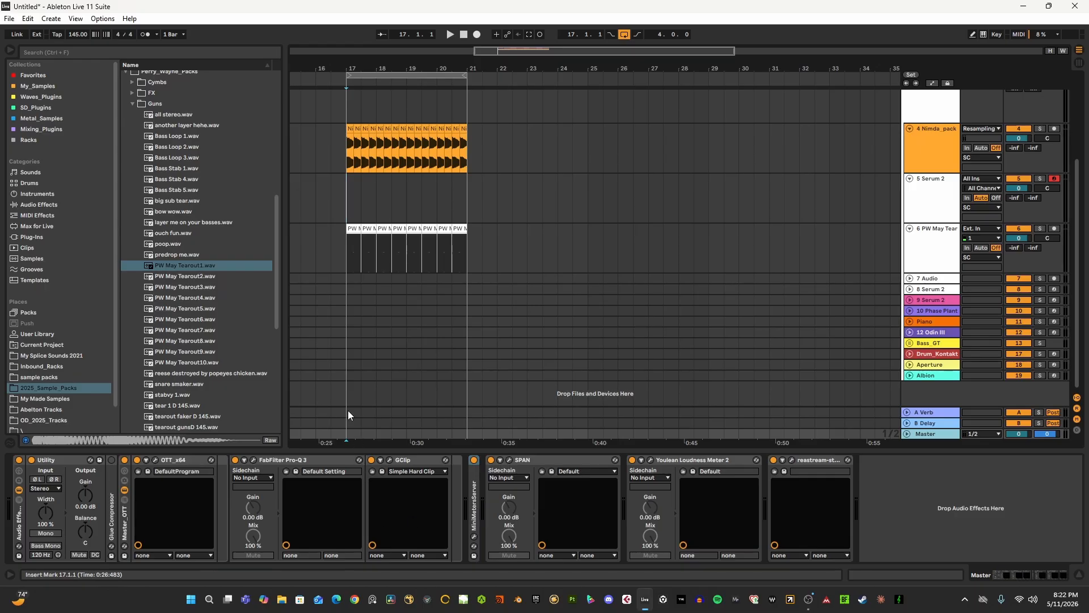
- Enable Bass Mono in the Utility device on the Master
{"action": "left_click", "coordinate": [48, 461]}
{"action": "left_click", "coordinate": [45, 545]}
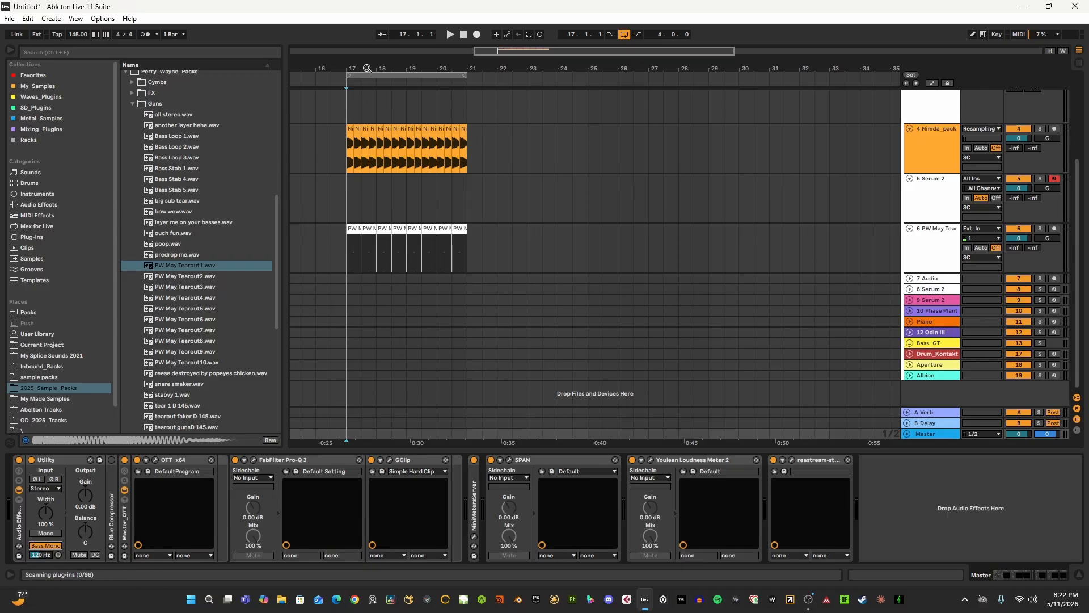
{"action": "left_click_drag", "start_coordinate": [370, 69], "coordinate": [476, 69]}
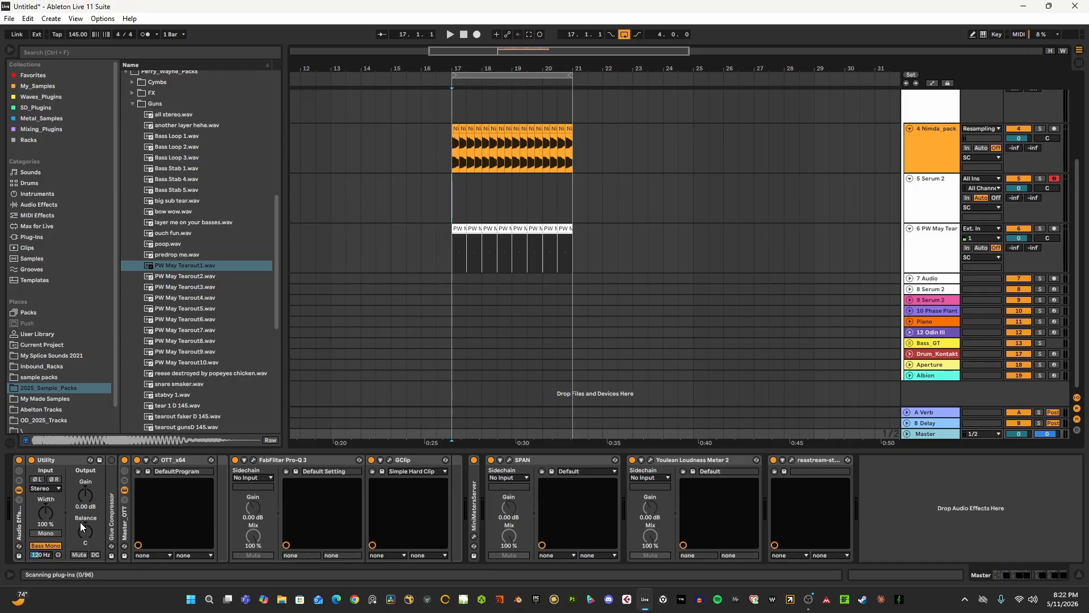
- Collapse all tracks to compact height, keeping the SC group unfolded with its inner tracks collapsed
{"action": "scroll", "coordinate": [521, 160], "scroll_direction": "up", "scroll_amount": 3}
{"action": "left_click_drag", "start_coordinate": [492, 66], "coordinate": [593, 45]}
{"action": "scroll", "coordinate": [730, 251], "scroll_direction": "up", "scroll_amount": 4}
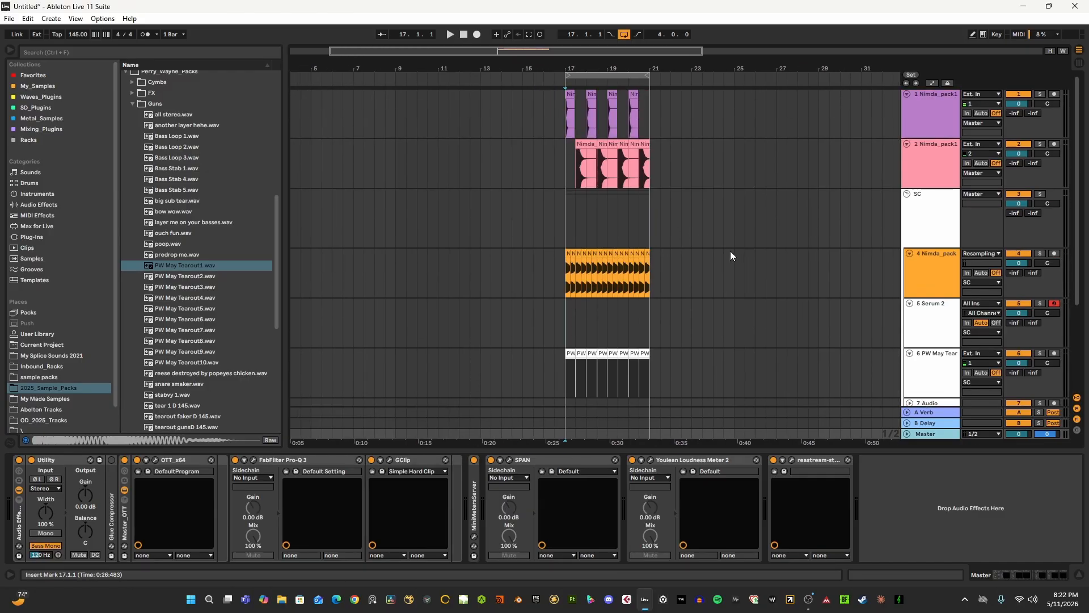
{"action": "left_click", "coordinate": [908, 196], "text": "alt"}
{"action": "left_click", "coordinate": [933, 118]}
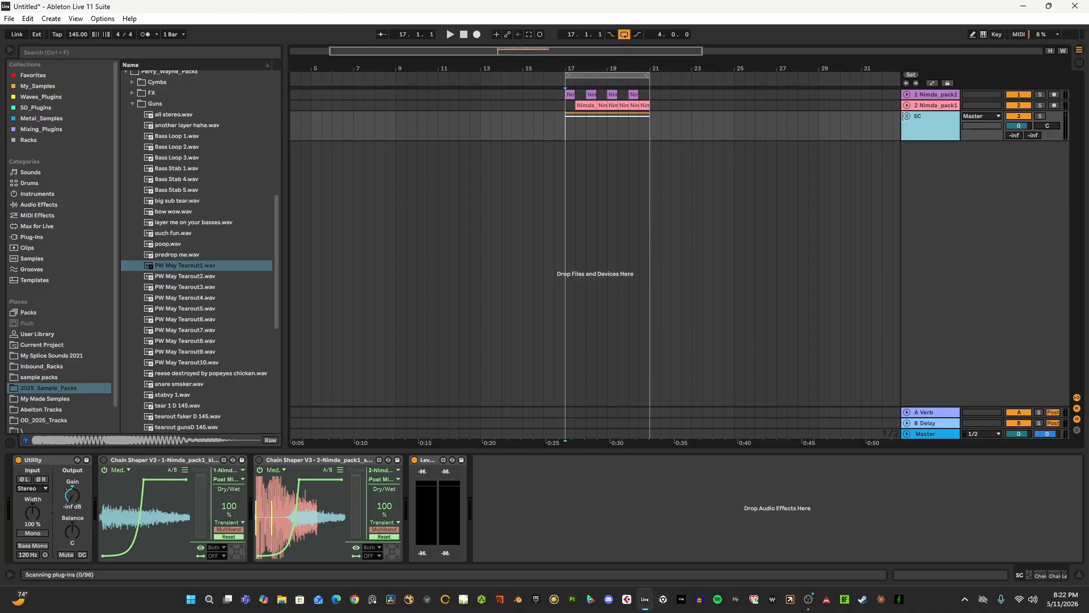
{"action": "left_click", "coordinate": [906, 116]}
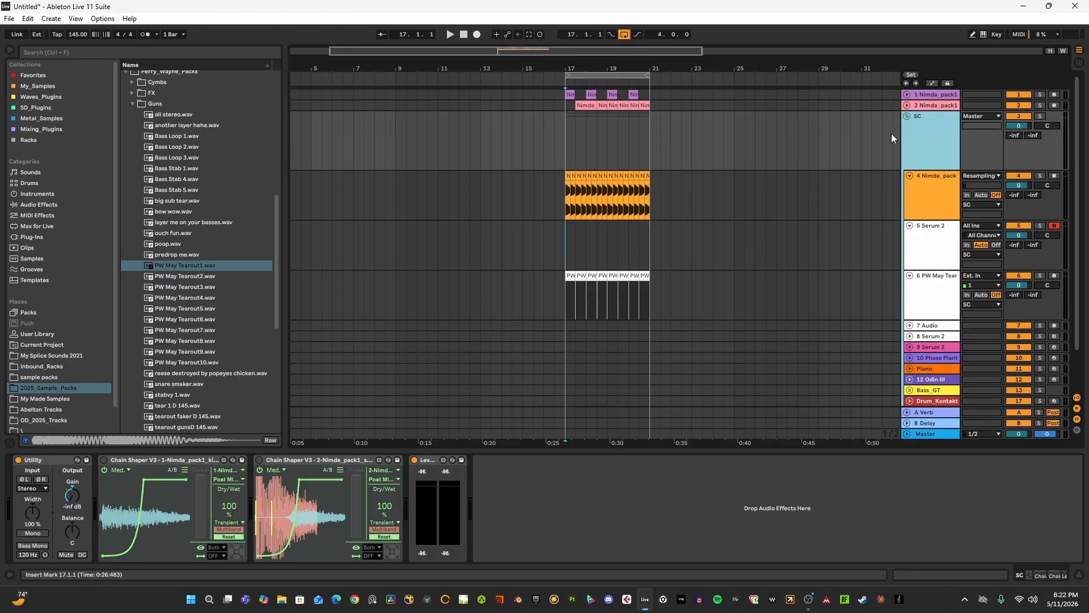
{"action": "left_click", "coordinate": [909, 175], "text": "alt"}
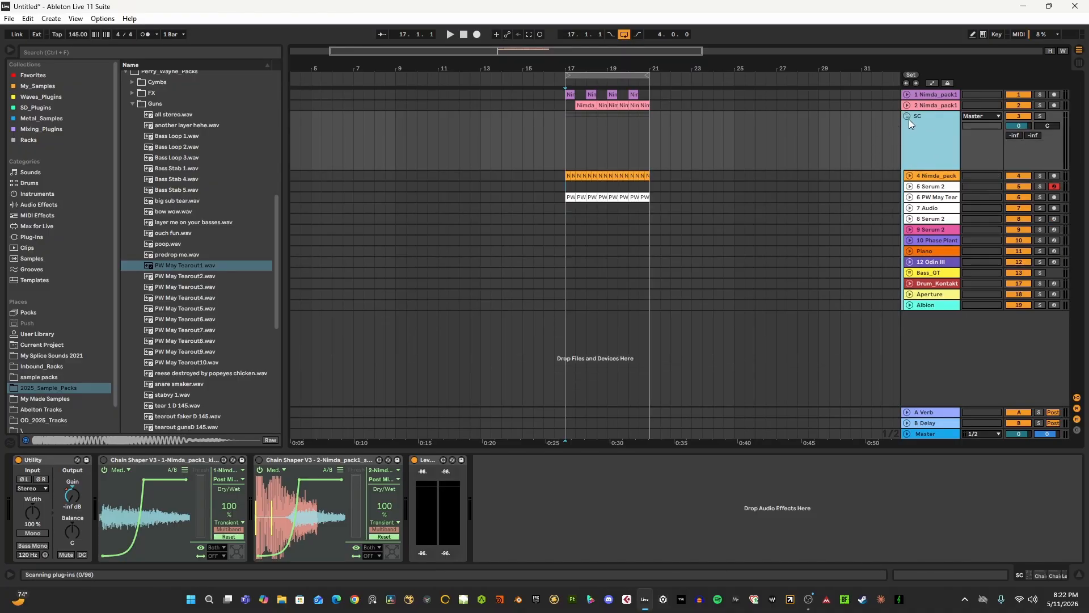
- Show the device chains of the pink Serum 2 track and the new Serum 2 track in the SC group
{"action": "left_click", "coordinate": [927, 232]}
{"action": "left_click_drag", "start_coordinate": [634, 66], "coordinate": [616, 48]}
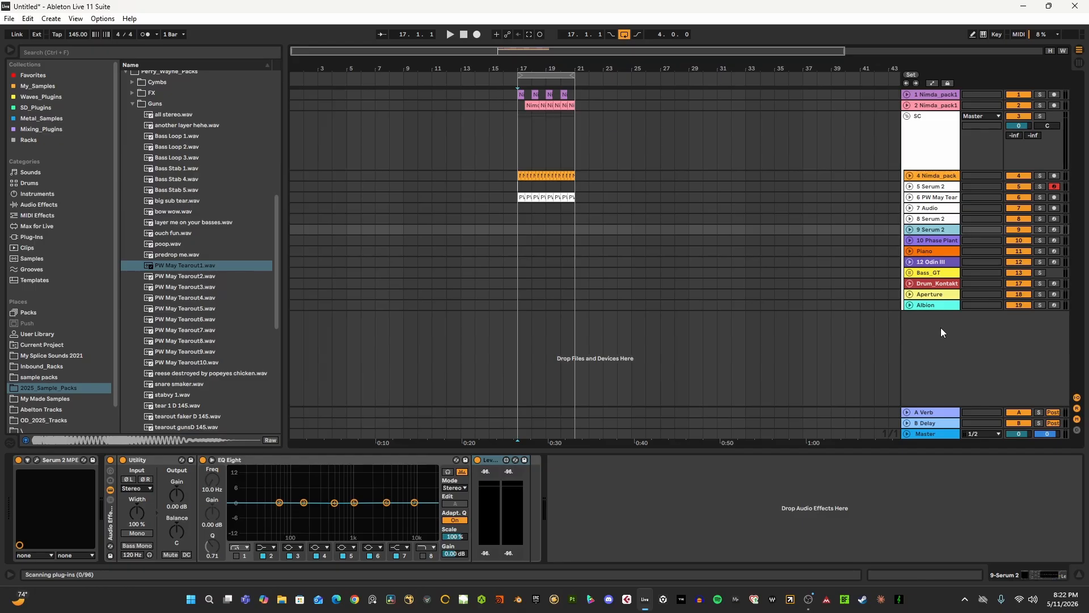
{"action": "left_click", "coordinate": [932, 188]}
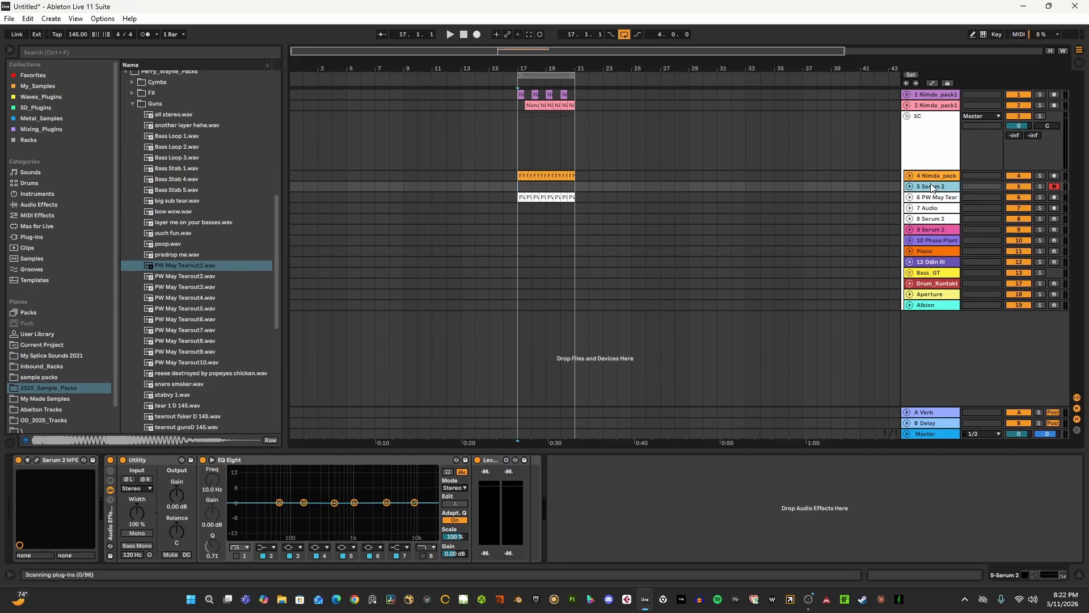
- Insert three audio tracks below the first Serum 2 track in the SC group
{"action": "key", "text": "ctrl+t"}
{"action": "key", "text": "ctrl+t"}
{"action": "key", "text": "ctrl+t"}
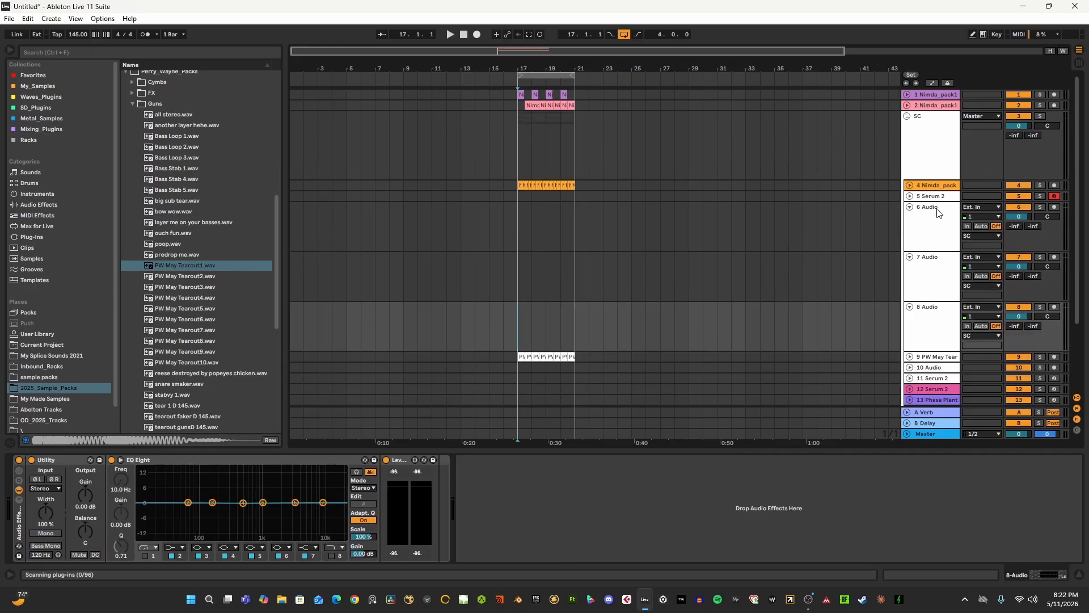
{"action": "left_click", "coordinate": [929, 243]}
{"action": "left_click", "coordinate": [928, 286]}
{"action": "left_click", "coordinate": [927, 308]}
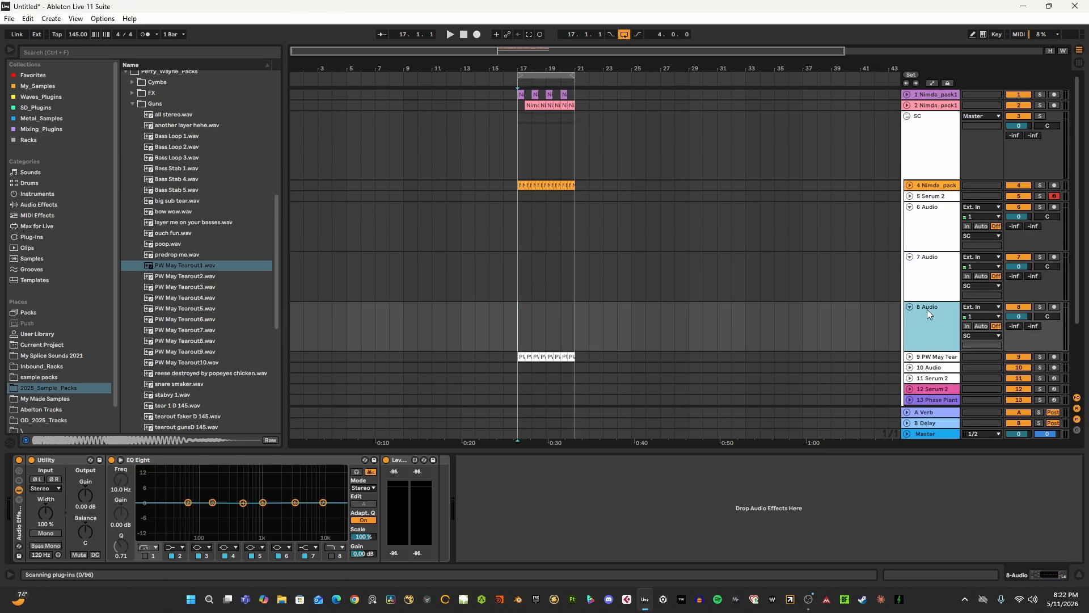
- Insert a MIDI track below the first new audio track and place the insert marker at bar 17
{"action": "left_click", "coordinate": [924, 225]}
{"action": "key", "text": "ctrl+shift+t"}
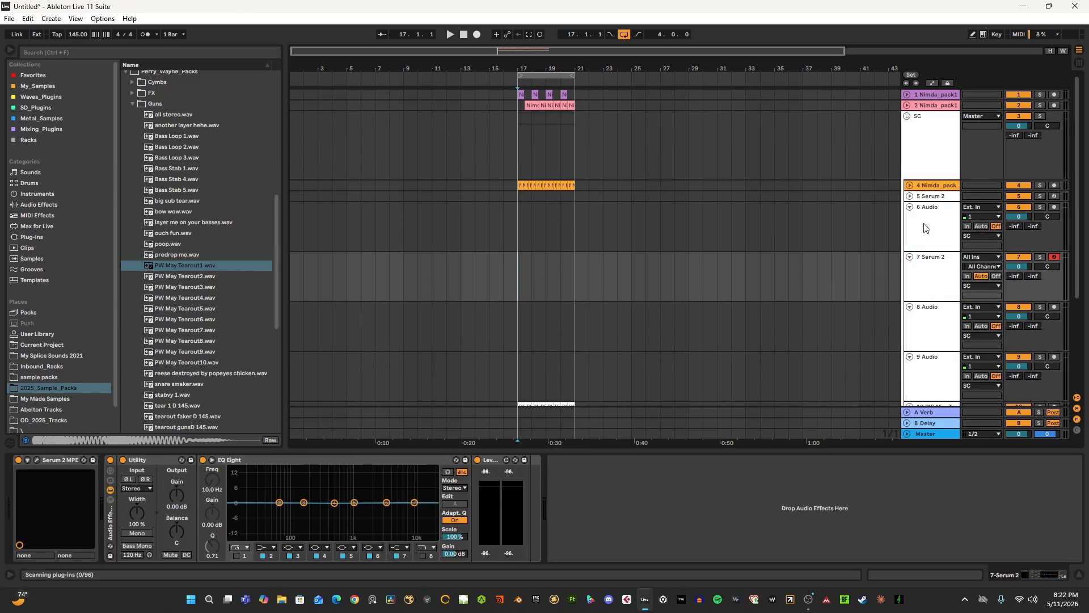
{"action": "left_click", "coordinate": [622, 284]}
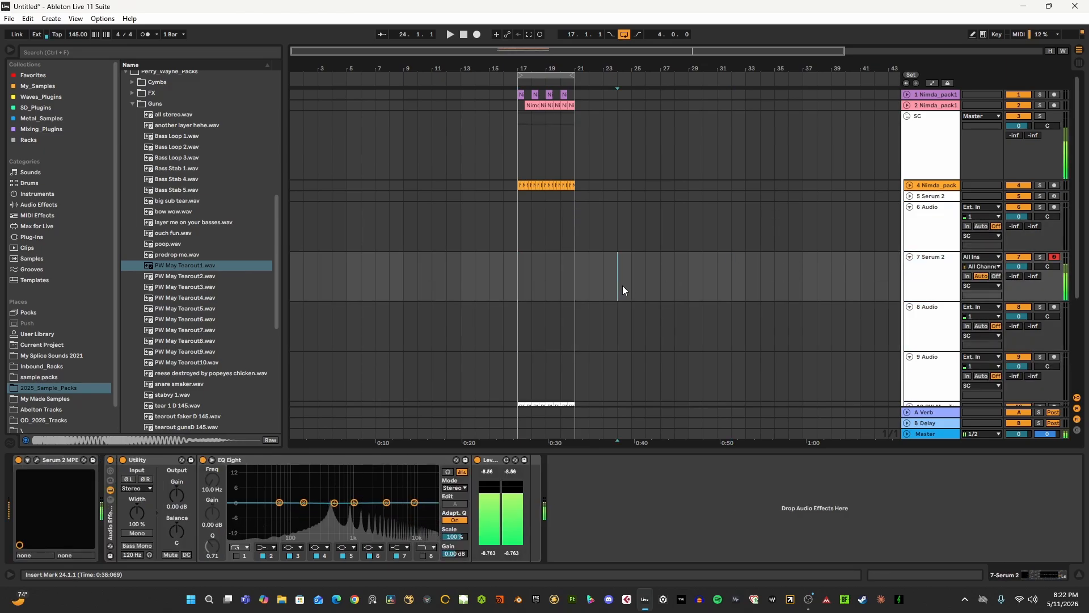
{"action": "left_click", "coordinate": [513, 277]}
{"action": "left_click_drag", "start_coordinate": [525, 69], "coordinate": [525, 91]}
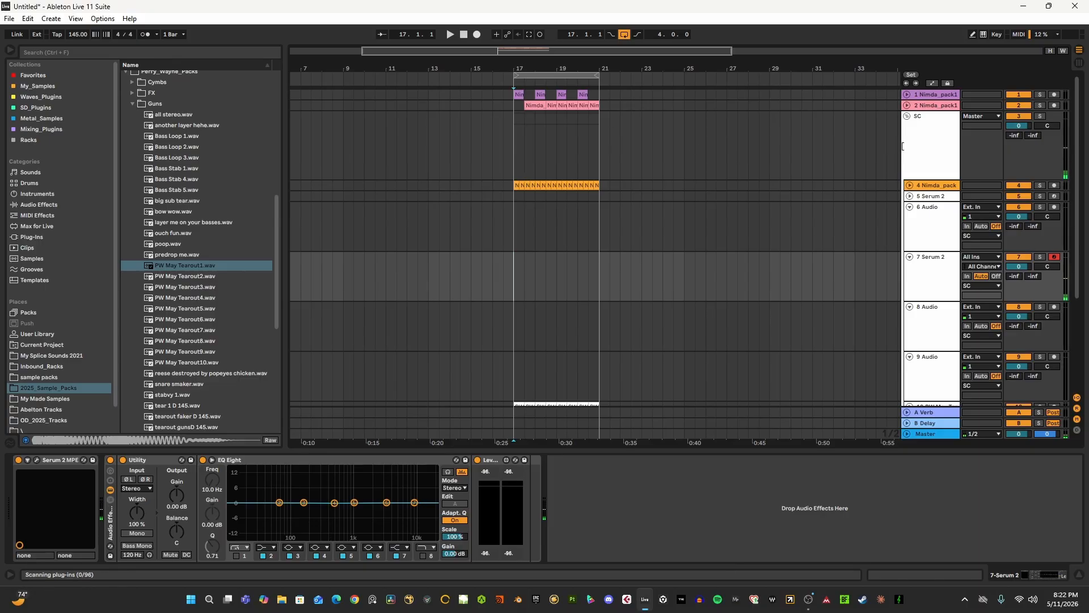
- Show the SC group's device chain and play the loop briefly from bar 17
{"action": "left_click", "coordinate": [919, 148]}
{"action": "left_click", "coordinate": [516, 250]}
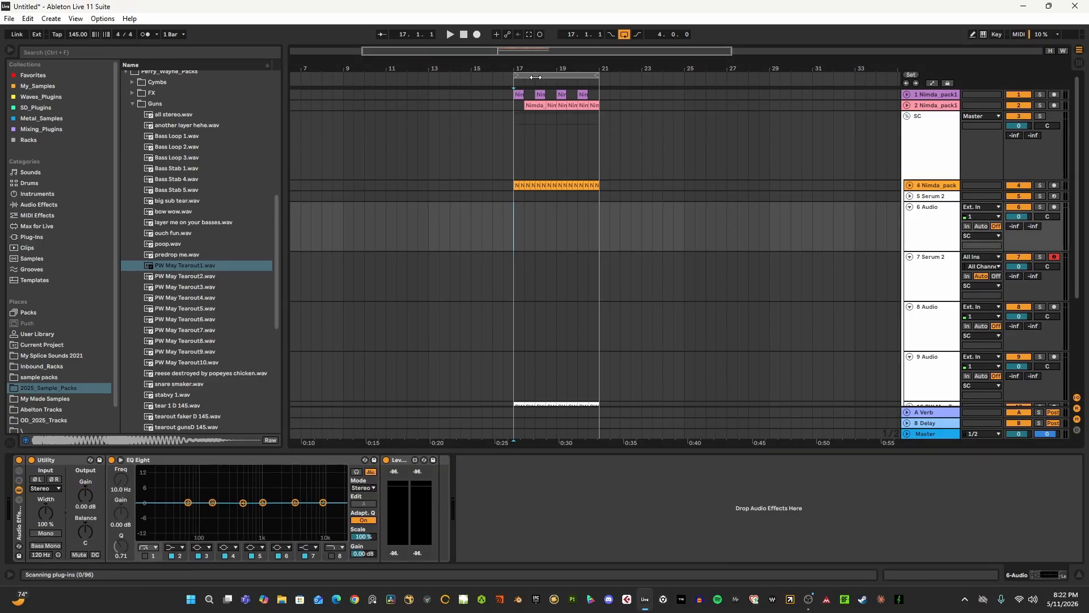
{"action": "left_click_drag", "start_coordinate": [532, 69], "coordinate": [533, 94]}
{"action": "left_click", "coordinate": [930, 159]}
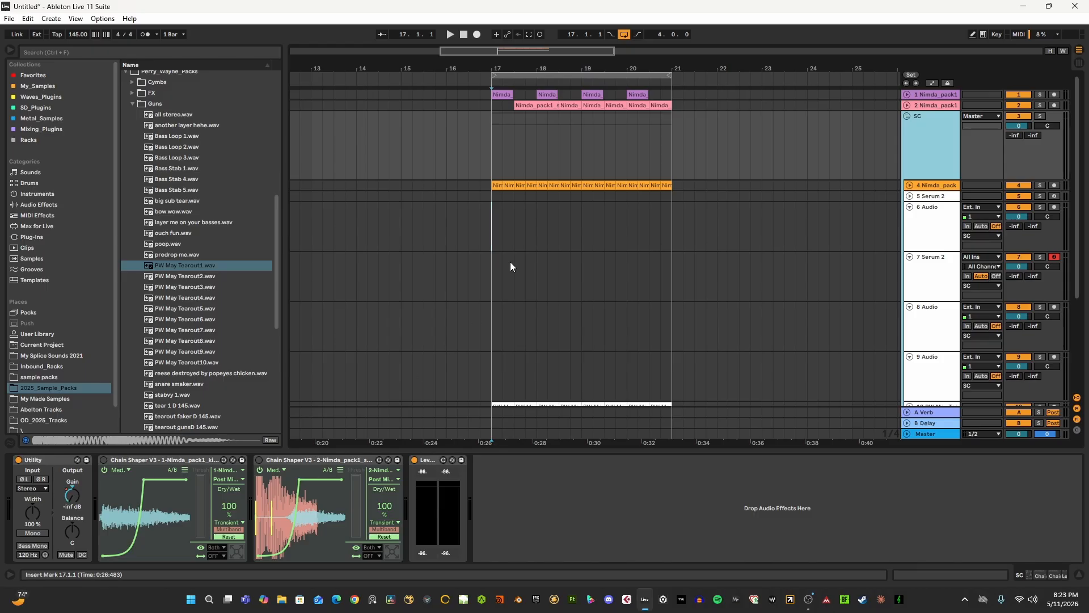
{"action": "left_click", "coordinate": [458, 160]}
{"action": "left_click", "coordinate": [761, 161]}
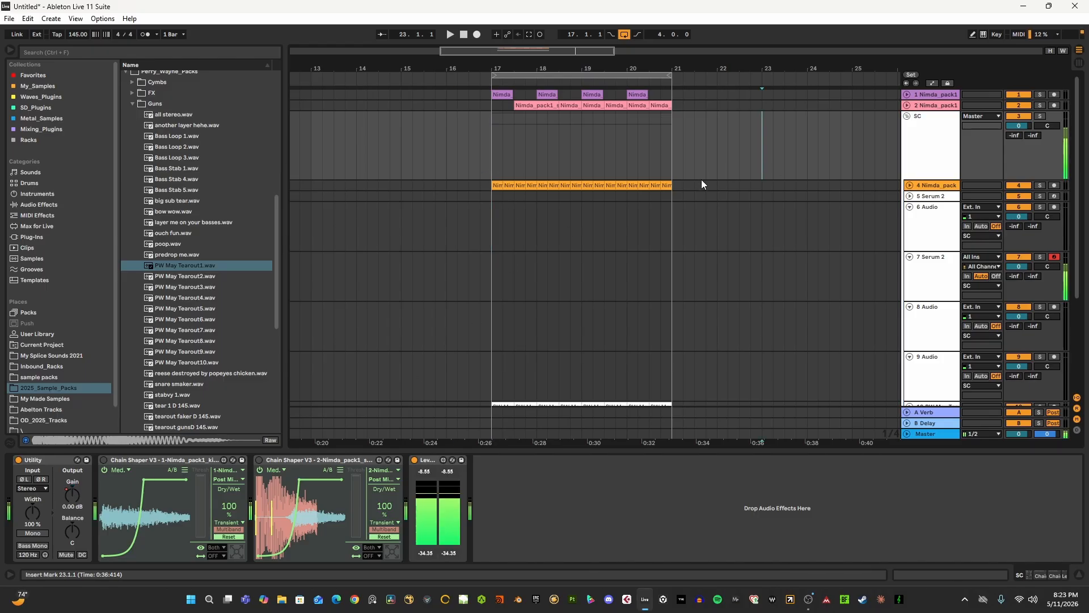
{"action": "scroll", "coordinate": [700, 199], "scroll_direction": "down", "scroll_amount": 2}
{"action": "left_click", "coordinate": [498, 115]}
{"action": "scroll", "coordinate": [546, 239], "scroll_direction": "up", "scroll_amount": 2}
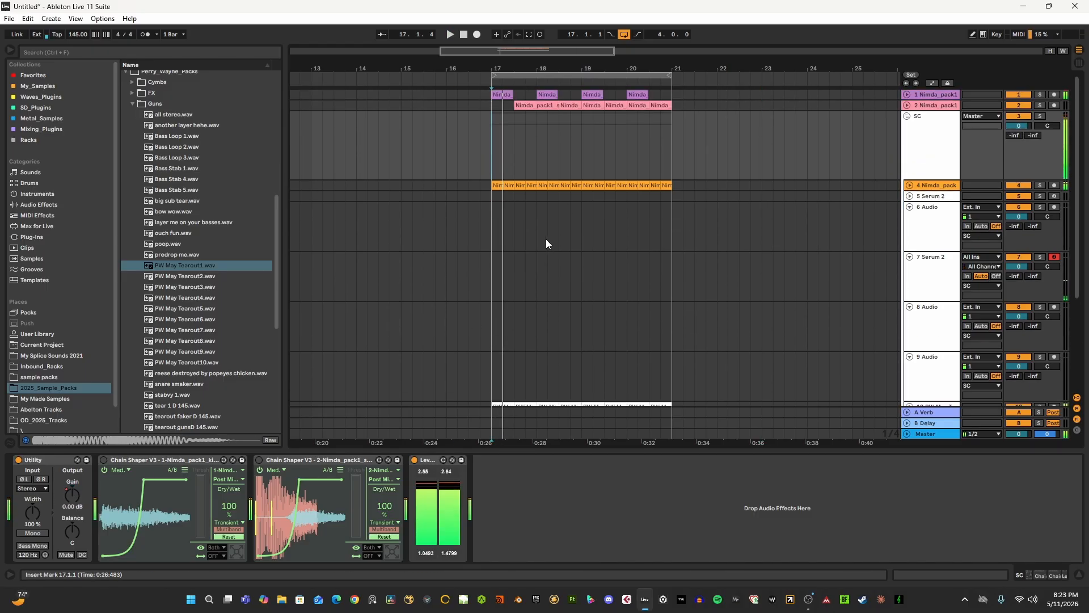
- Unfold the orange Nimda_pack track and fold the whole SC group
{"action": "left_click", "coordinate": [910, 185]}
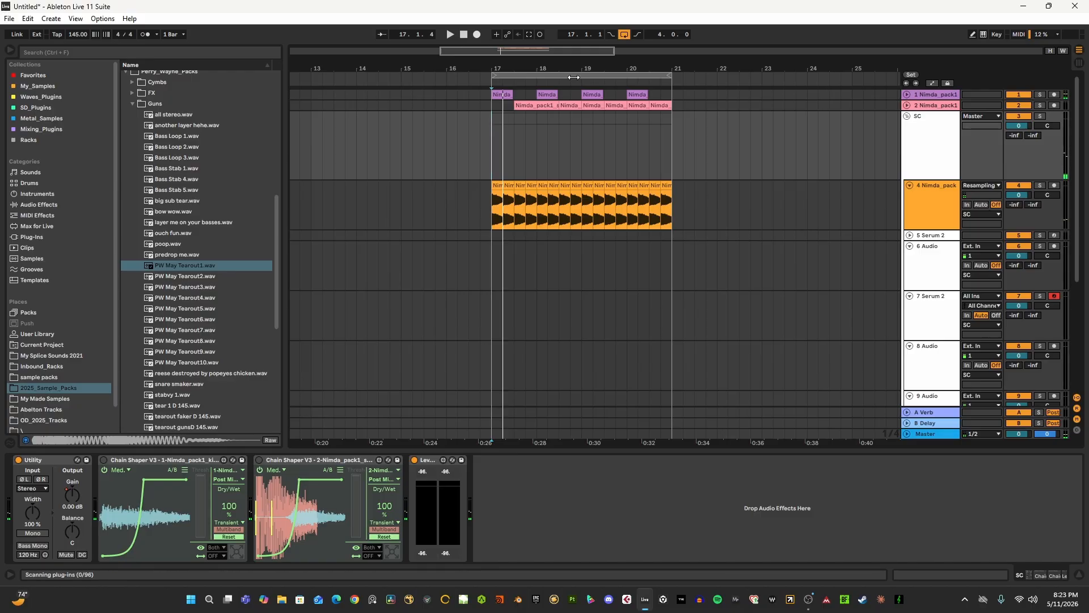
{"action": "left_click_drag", "start_coordinate": [574, 68], "coordinate": [522, 64]}
{"action": "left_click", "coordinate": [906, 116]}
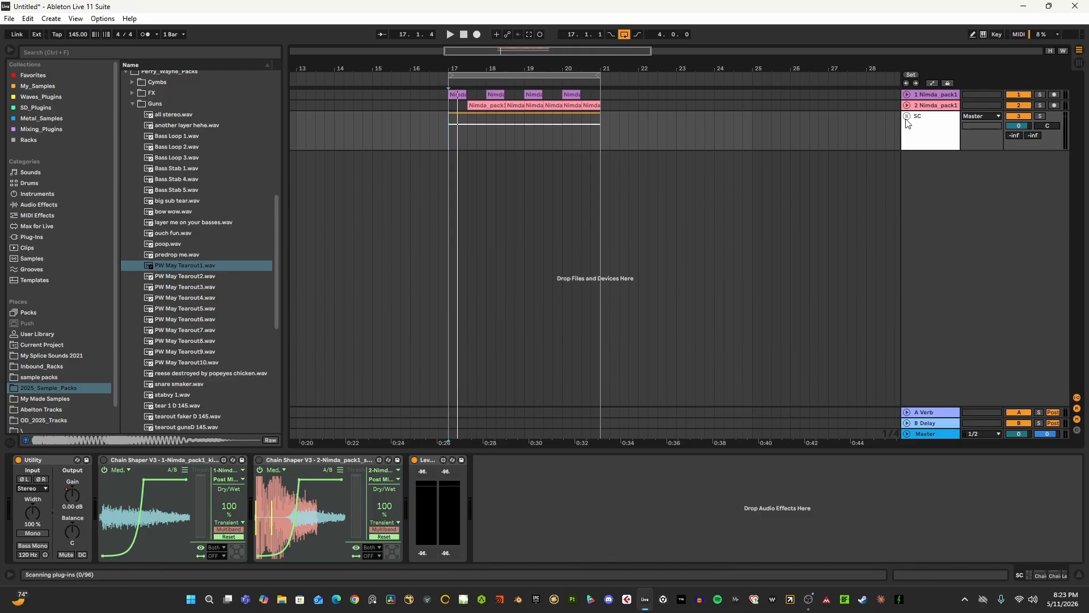
- Open the Inbound_Racks place and examine the racks in its Guns and Growls folders, collapsing each folder again
{"action": "scroll", "coordinate": [57, 346], "scroll_direction": "down", "scroll_amount": 1}
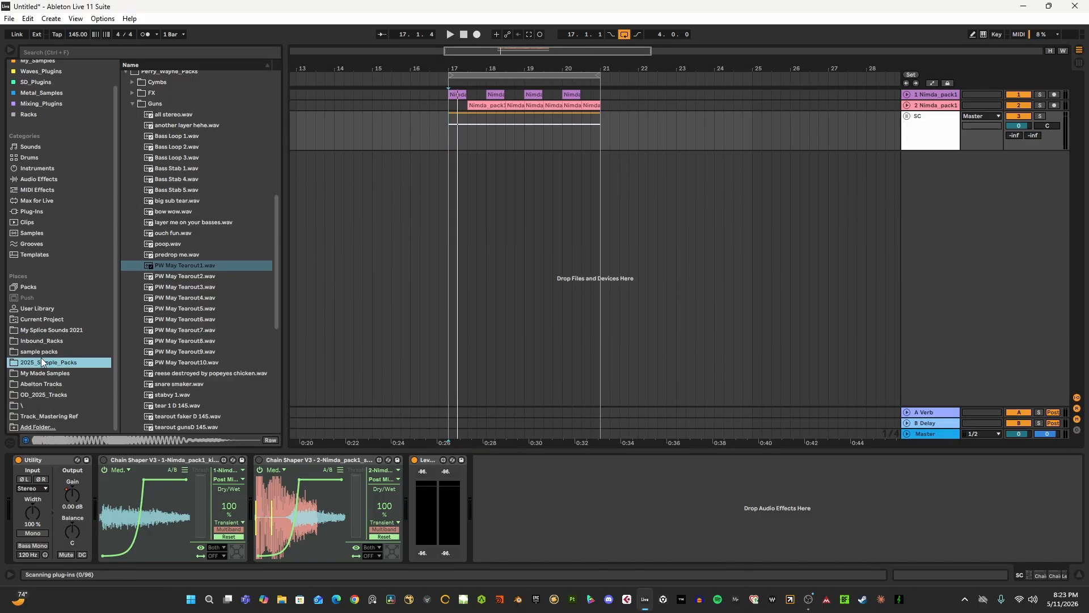
{"action": "left_click", "coordinate": [64, 341]}
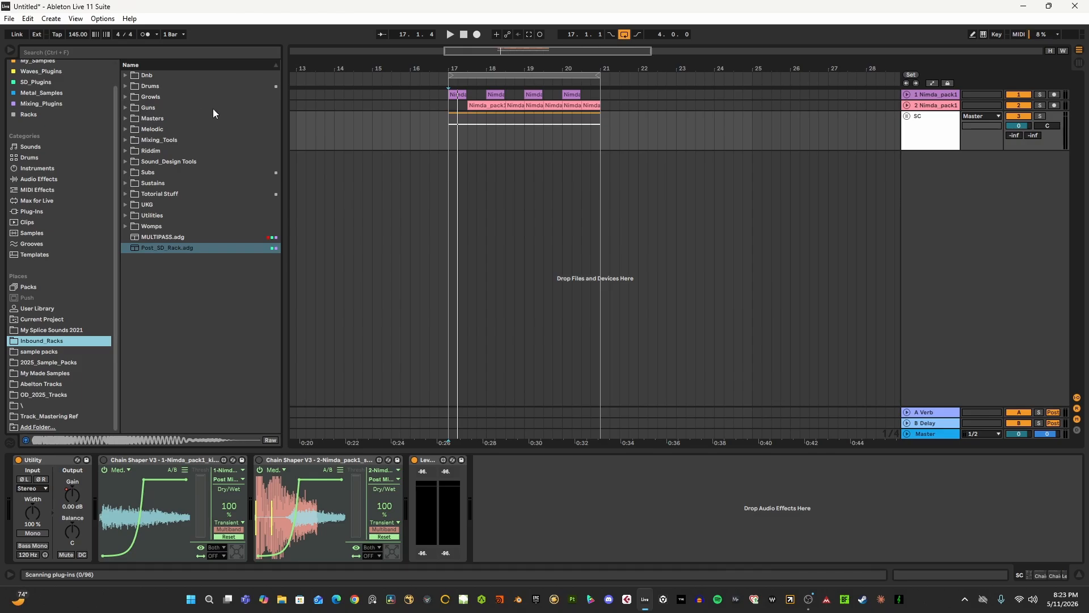
{"action": "left_click", "coordinate": [125, 107]}
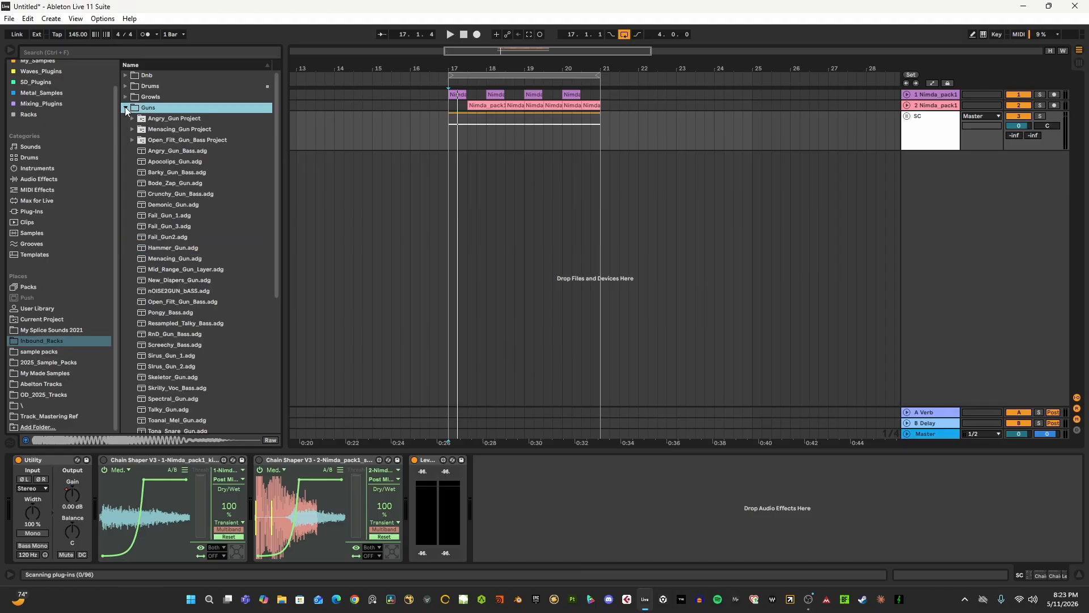
{"action": "scroll", "coordinate": [173, 273], "scroll_direction": "down", "scroll_amount": 8}
{"action": "scroll", "coordinate": [173, 276], "scroll_direction": "up", "scroll_amount": 8}
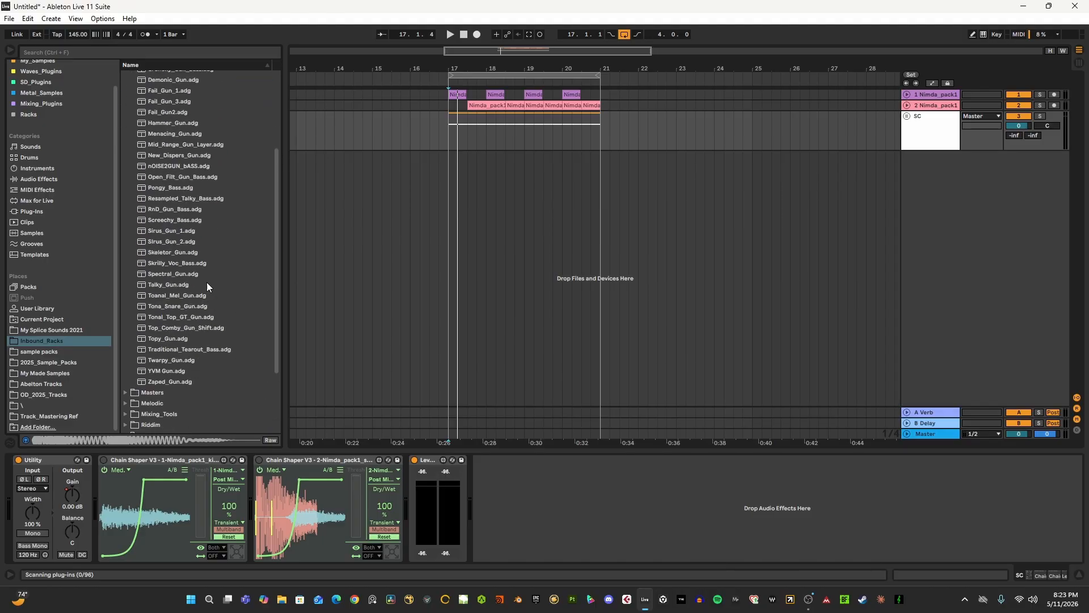
{"action": "left_click", "coordinate": [124, 107]}
{"action": "left_click", "coordinate": [126, 97]}
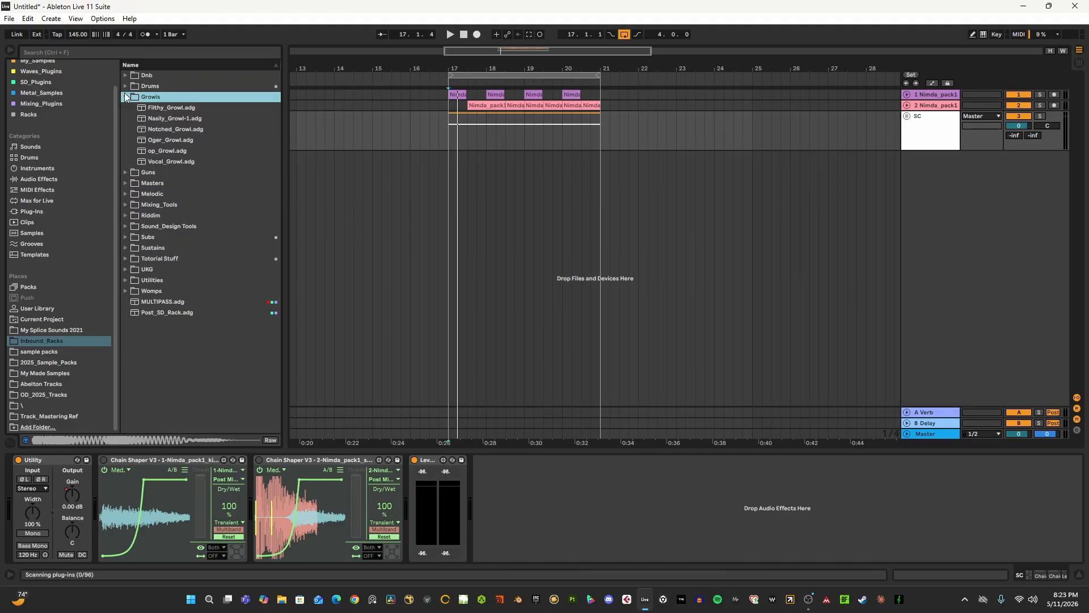
{"action": "left_click", "coordinate": [126, 97]}
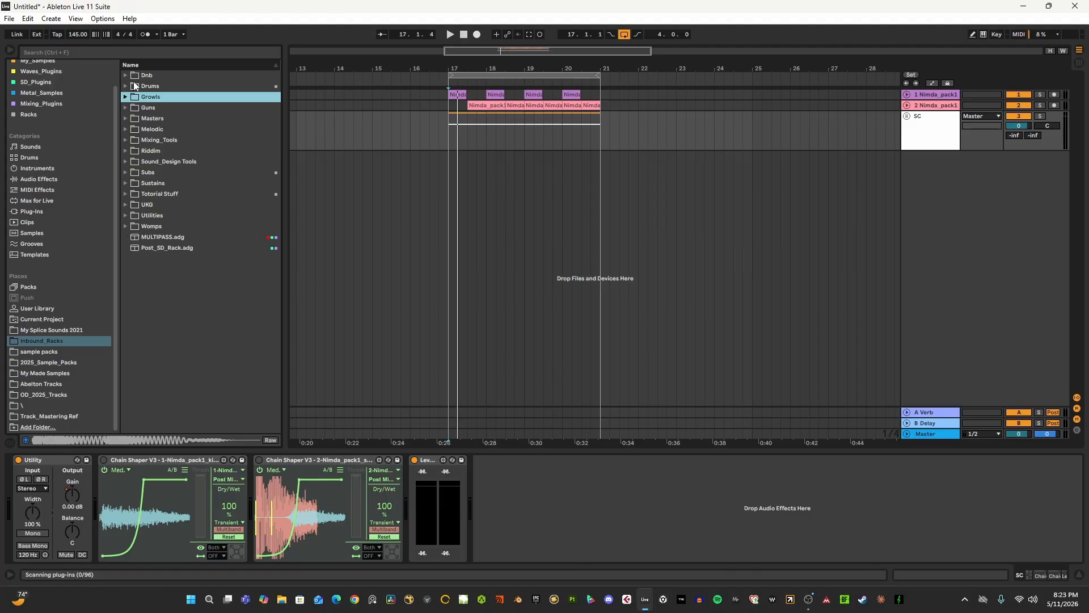
- Examine the Totorial Stuff folder and its Racks subfolder in Inbound_Racks, and collapse both
{"action": "left_click", "coordinate": [125, 194]}
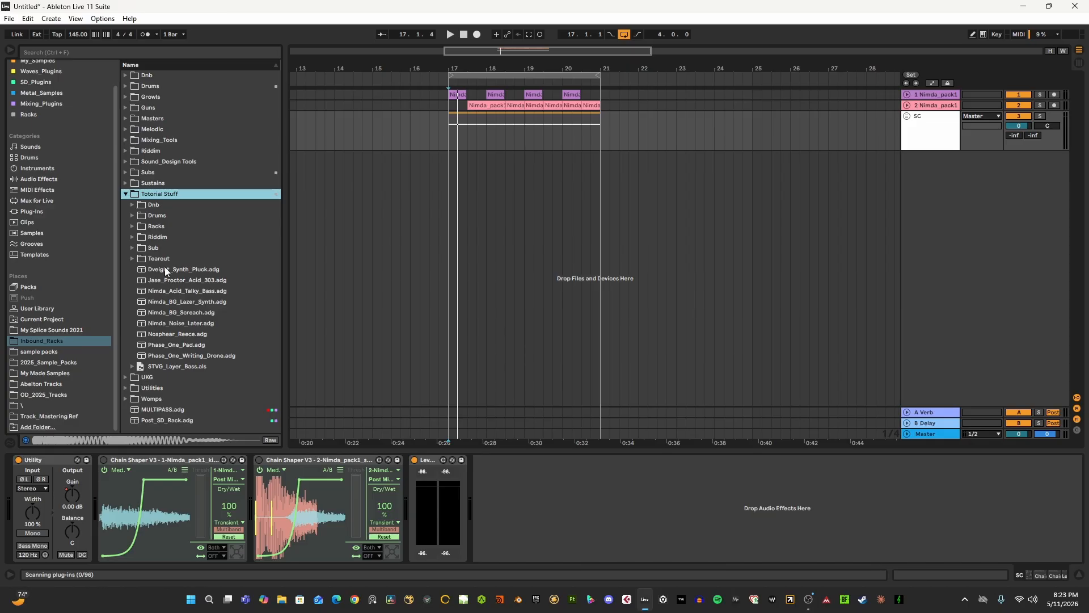
{"action": "left_click", "coordinate": [126, 194]}
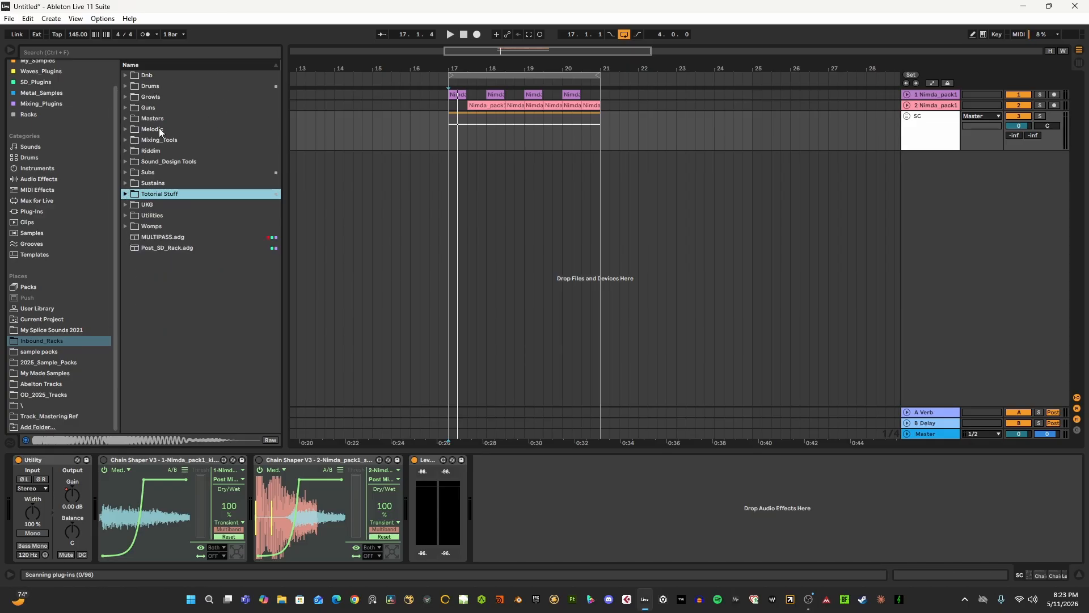
{"action": "left_click", "coordinate": [127, 194]}
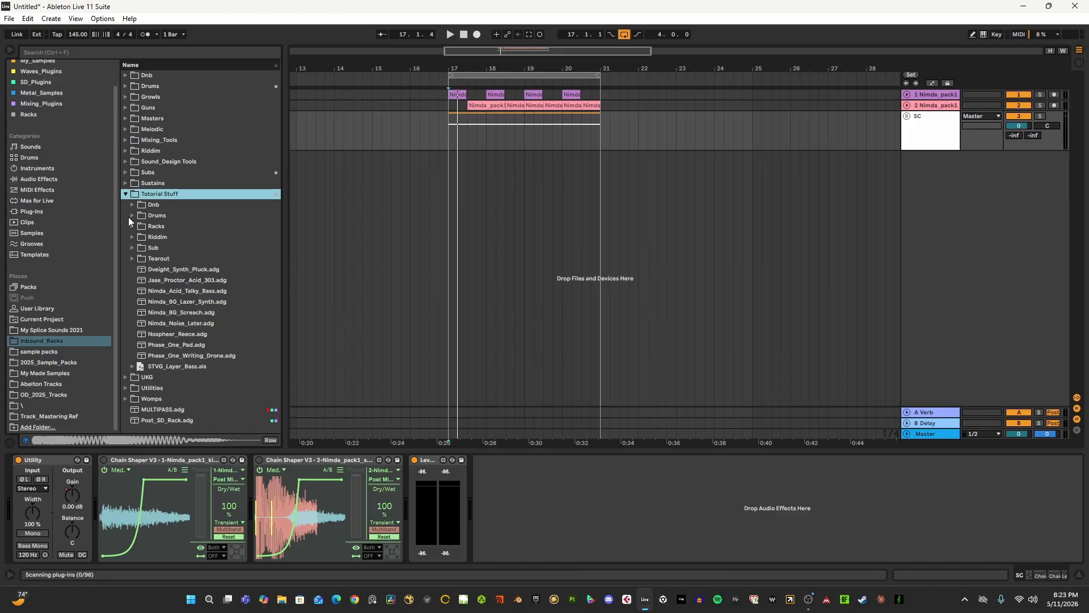
{"action": "left_click", "coordinate": [132, 226]}
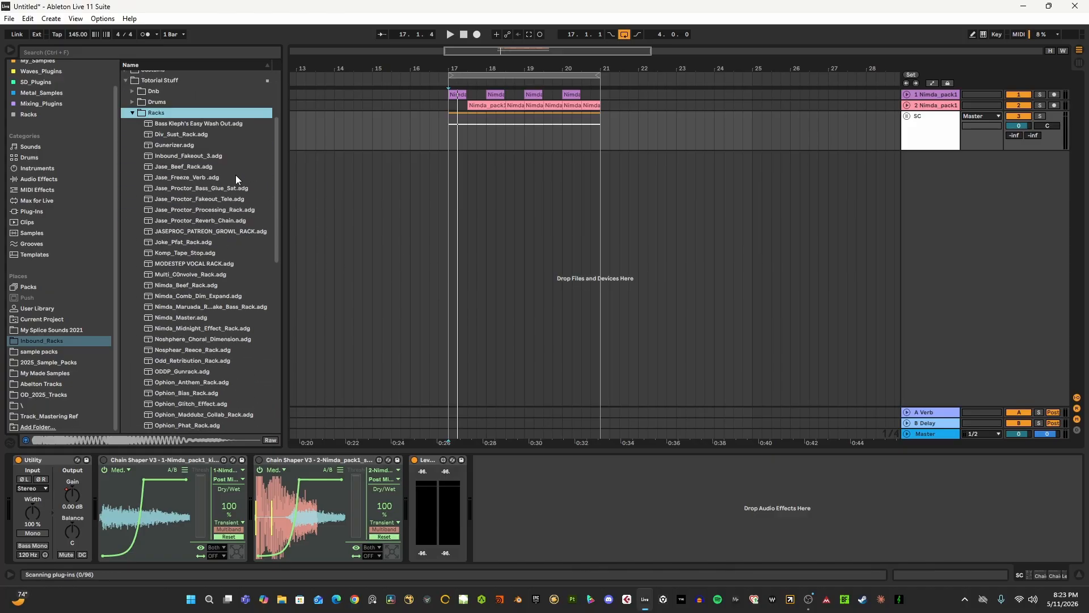
{"action": "left_click", "coordinate": [133, 115]}
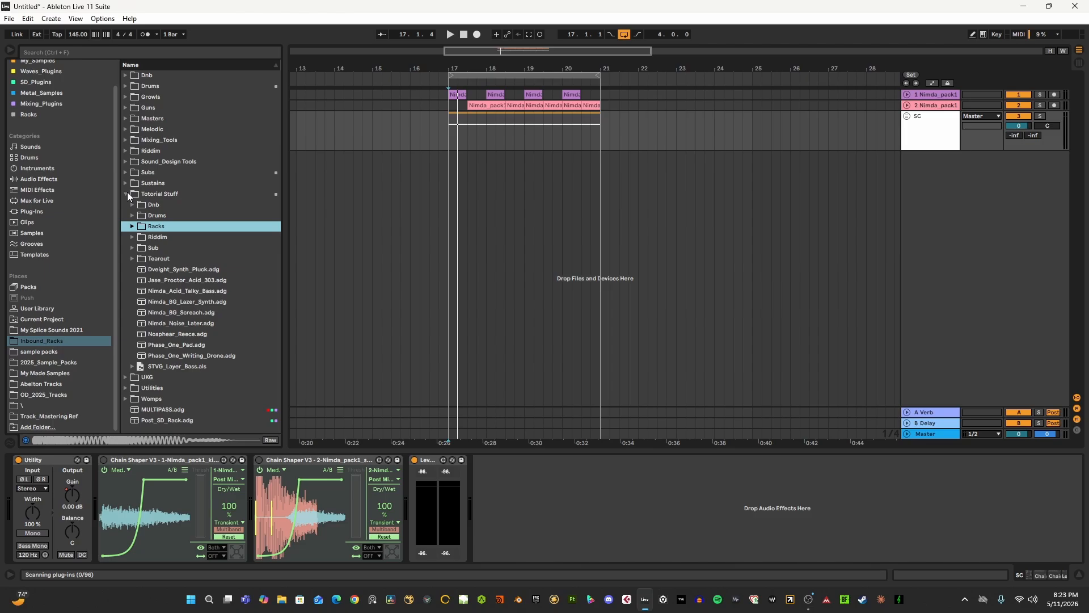
{"action": "left_click", "coordinate": [127, 194]}
- Place the insert marker at the loop start at bar 17 and stop the transport, returning to 1.1.1
{"action": "left_click", "coordinate": [451, 153]}
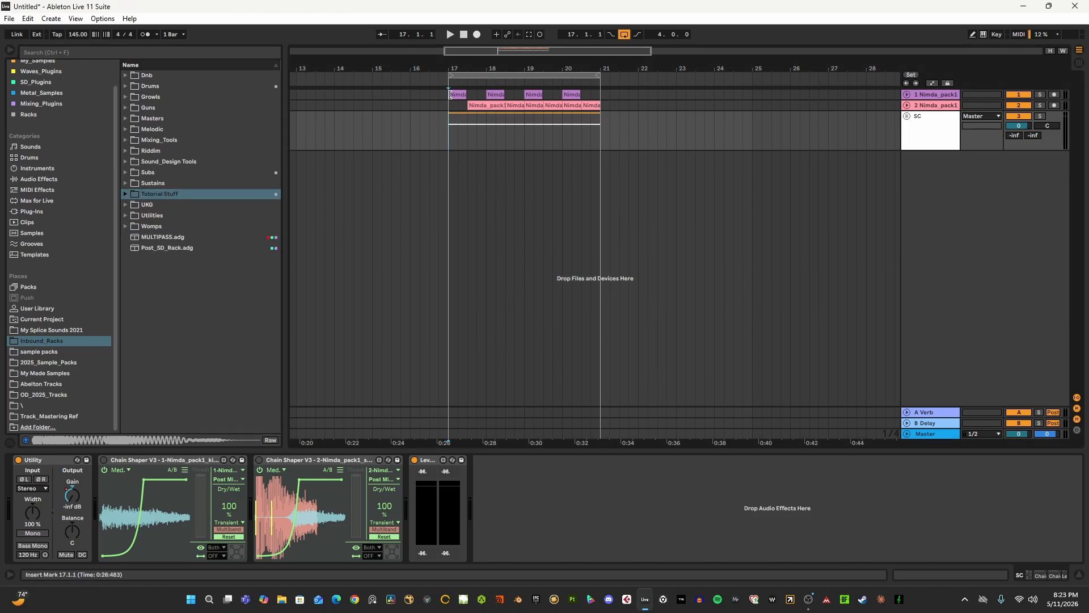
{"action": "mouse_move", "coordinate": [460, 68]}
{"action": "left_mouse_down"}
{"action": "mouse_move", "coordinate": [622, 65]}
{"action": "mouse_move", "coordinate": [518, 53]}
{"action": "left_mouse_up"}
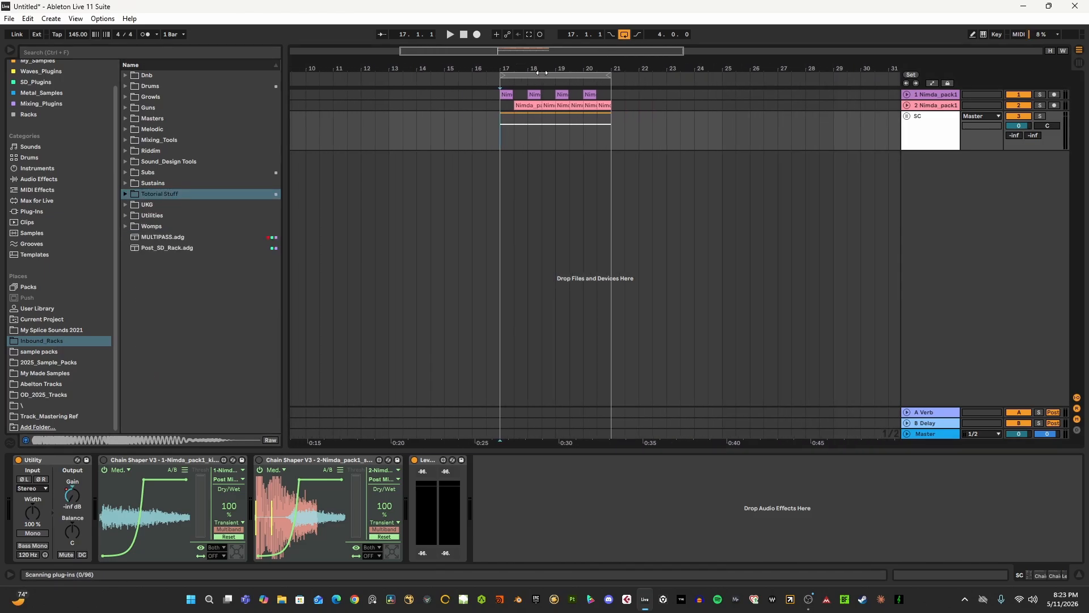
{"action": "left_click", "coordinate": [463, 35]}
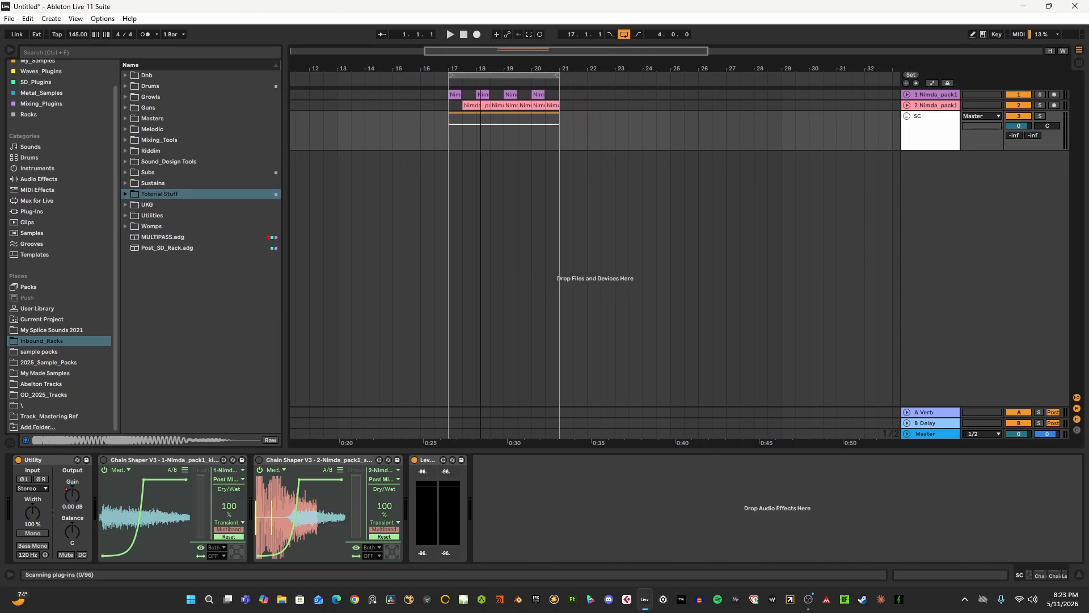